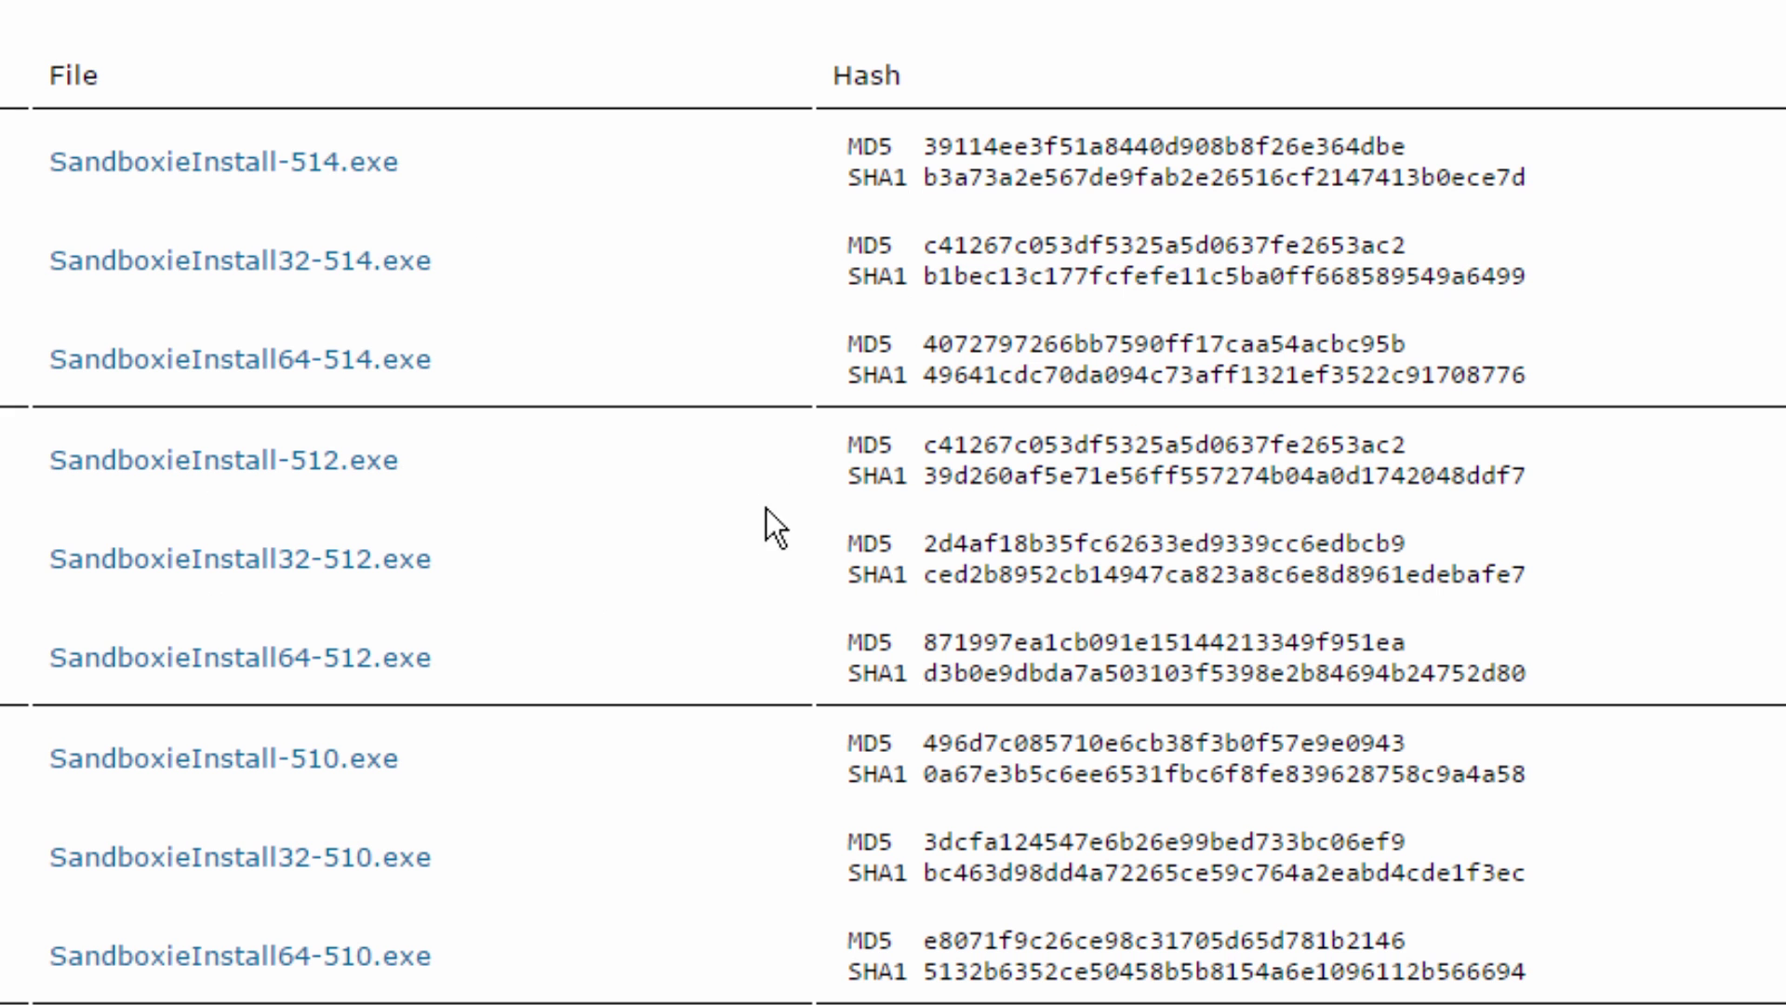
- Examine the published MD5 and SHA1 hashes of SandboxieInstall-514.exe in the download list
{"action": "scroll", "coordinate": [752, 98], "scroll_direction": "up", "scroll_amount": 2}
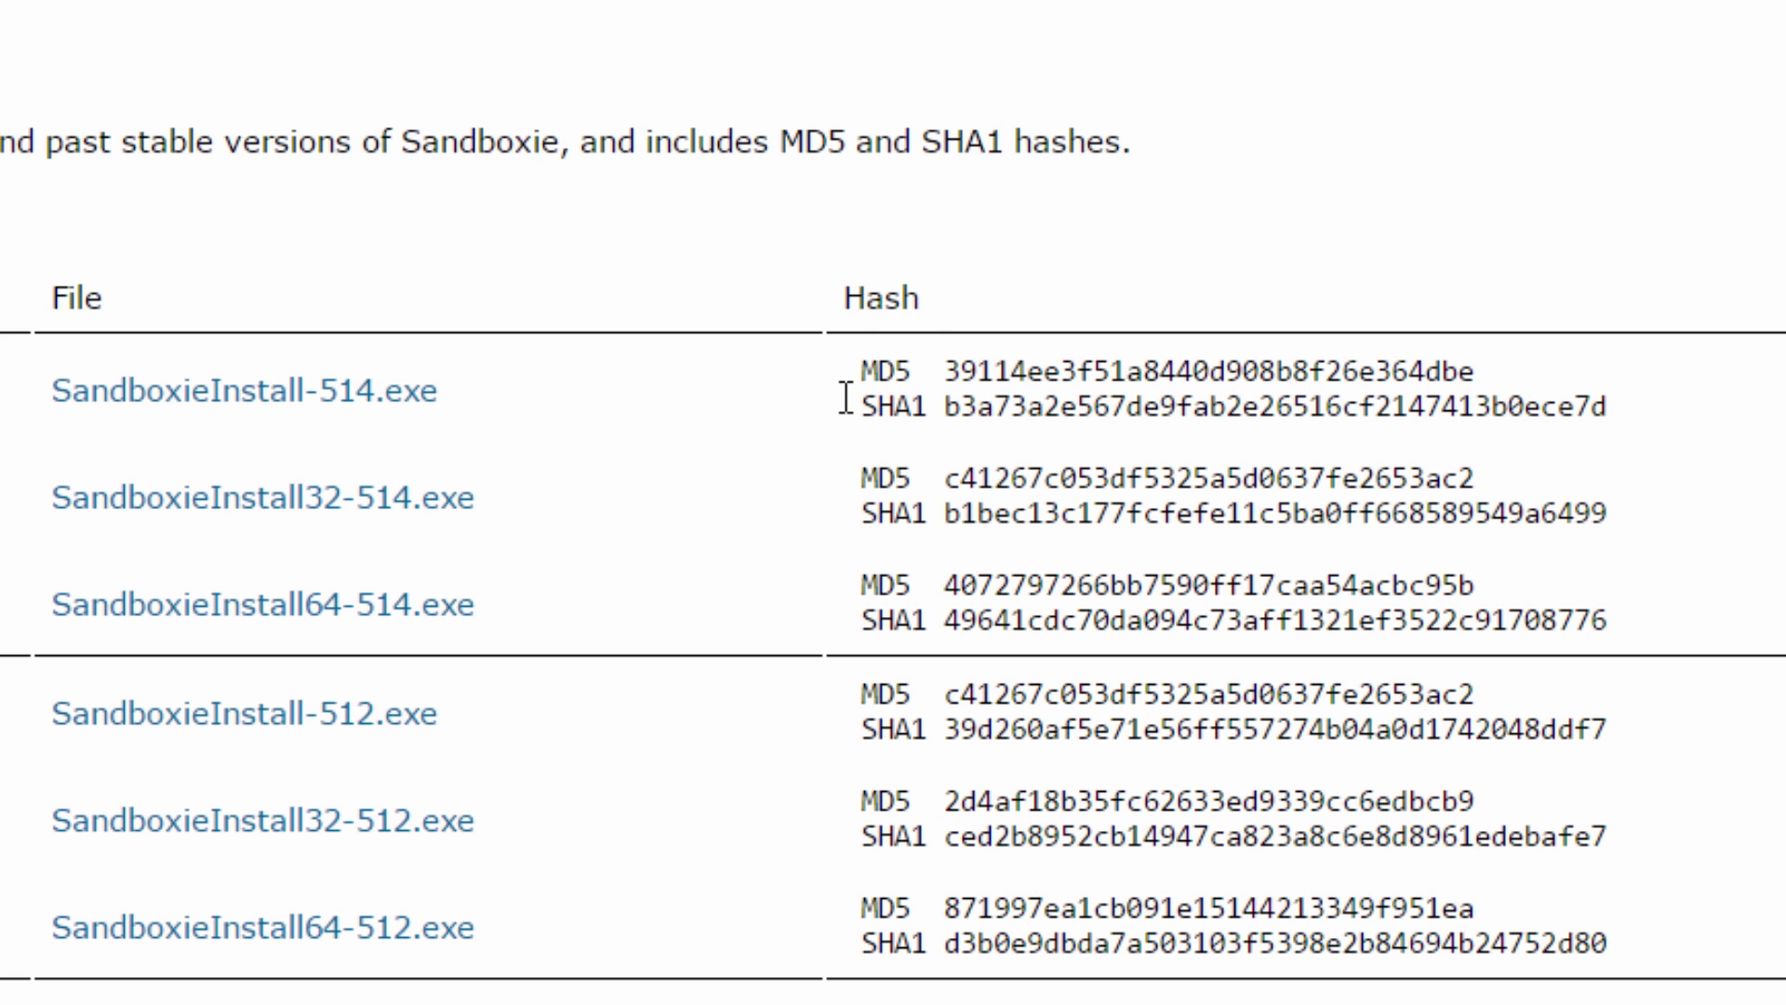
{"action": "scroll", "coordinate": [790, 411], "scroll_direction": "down", "scroll_amount": 4}
{"action": "scroll", "coordinate": [798, 423], "scroll_direction": "up", "scroll_amount": 4}
{"action": "left_click_drag", "start_coordinate": [964, 369], "coordinate": [1522, 369]}
{"action": "left_click_drag", "start_coordinate": [1720, 408], "coordinate": [958, 405]}
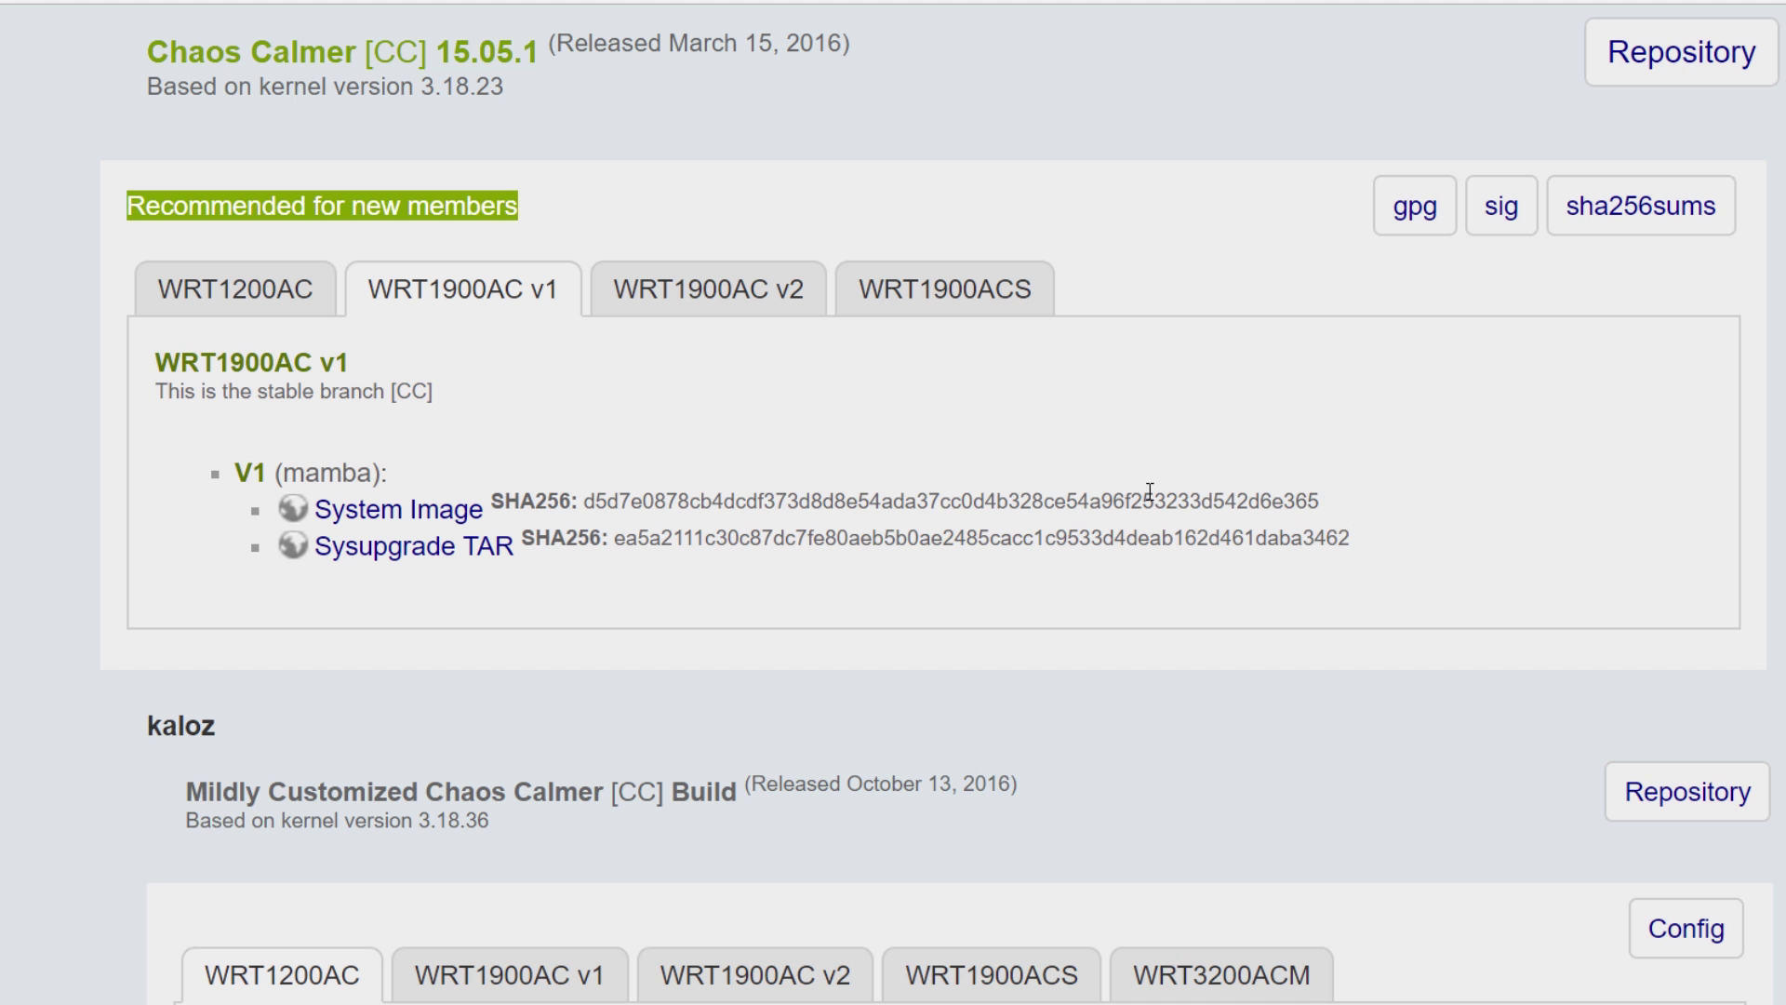
- Download the WRT1900AC v1 System Image of Chaos Calmer 15.05.1 and select its published SHA256 hash
{"action": "left_click_drag", "start_coordinate": [585, 505], "coordinate": [1321, 505]}
{"action": "left_click", "coordinate": [398, 509]}
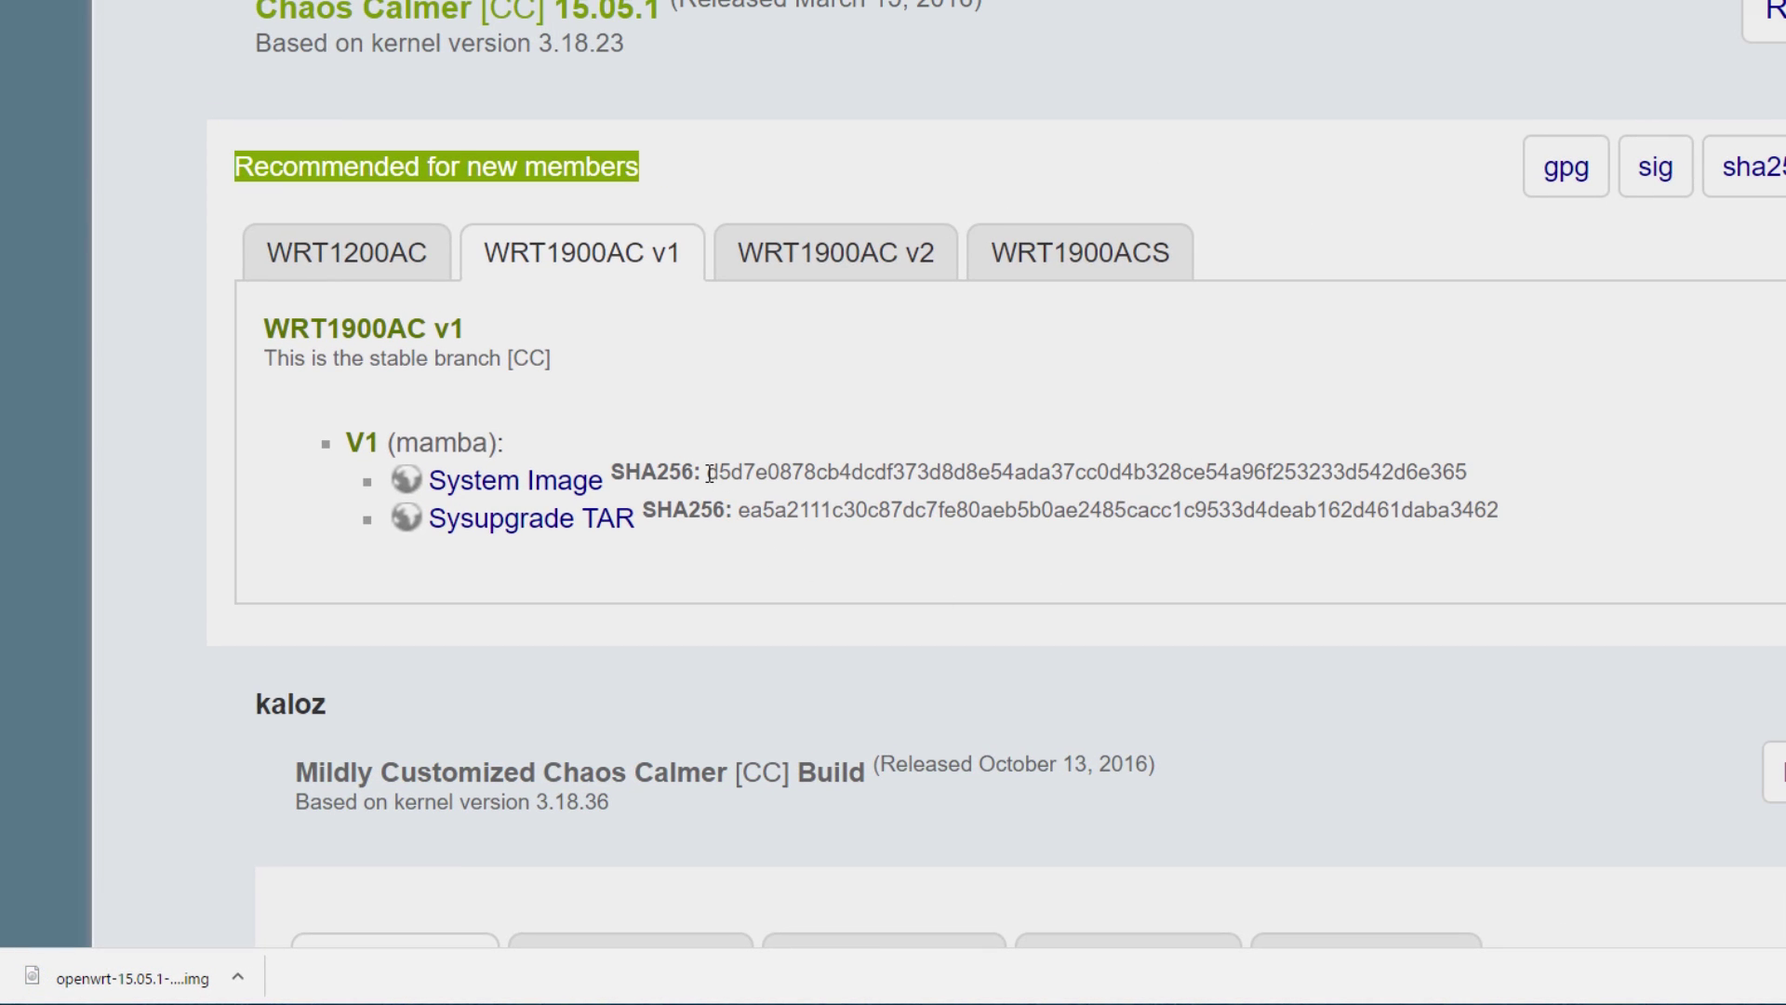
{"action": "left_click_drag", "start_coordinate": [708, 475], "coordinate": [969, 475]}
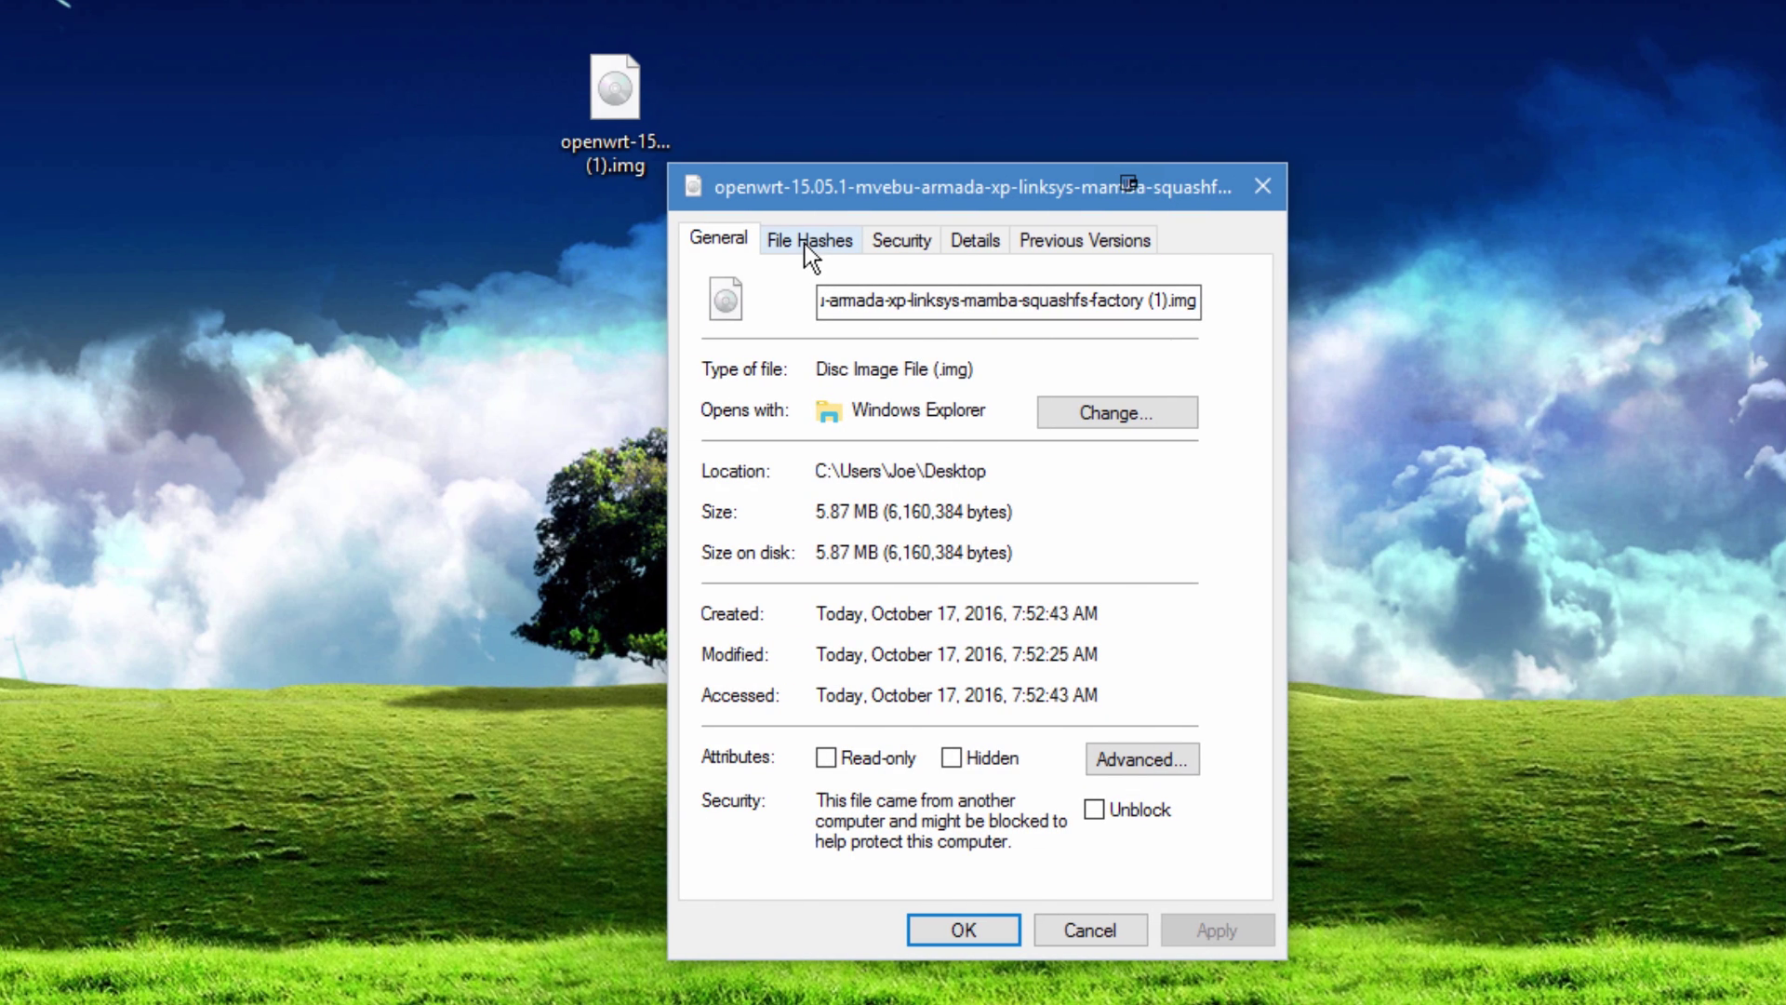
- Show the file hashes of the downloaded openwrt image and clear the hash comparison value
{"action": "left_click", "coordinate": [807, 241]}
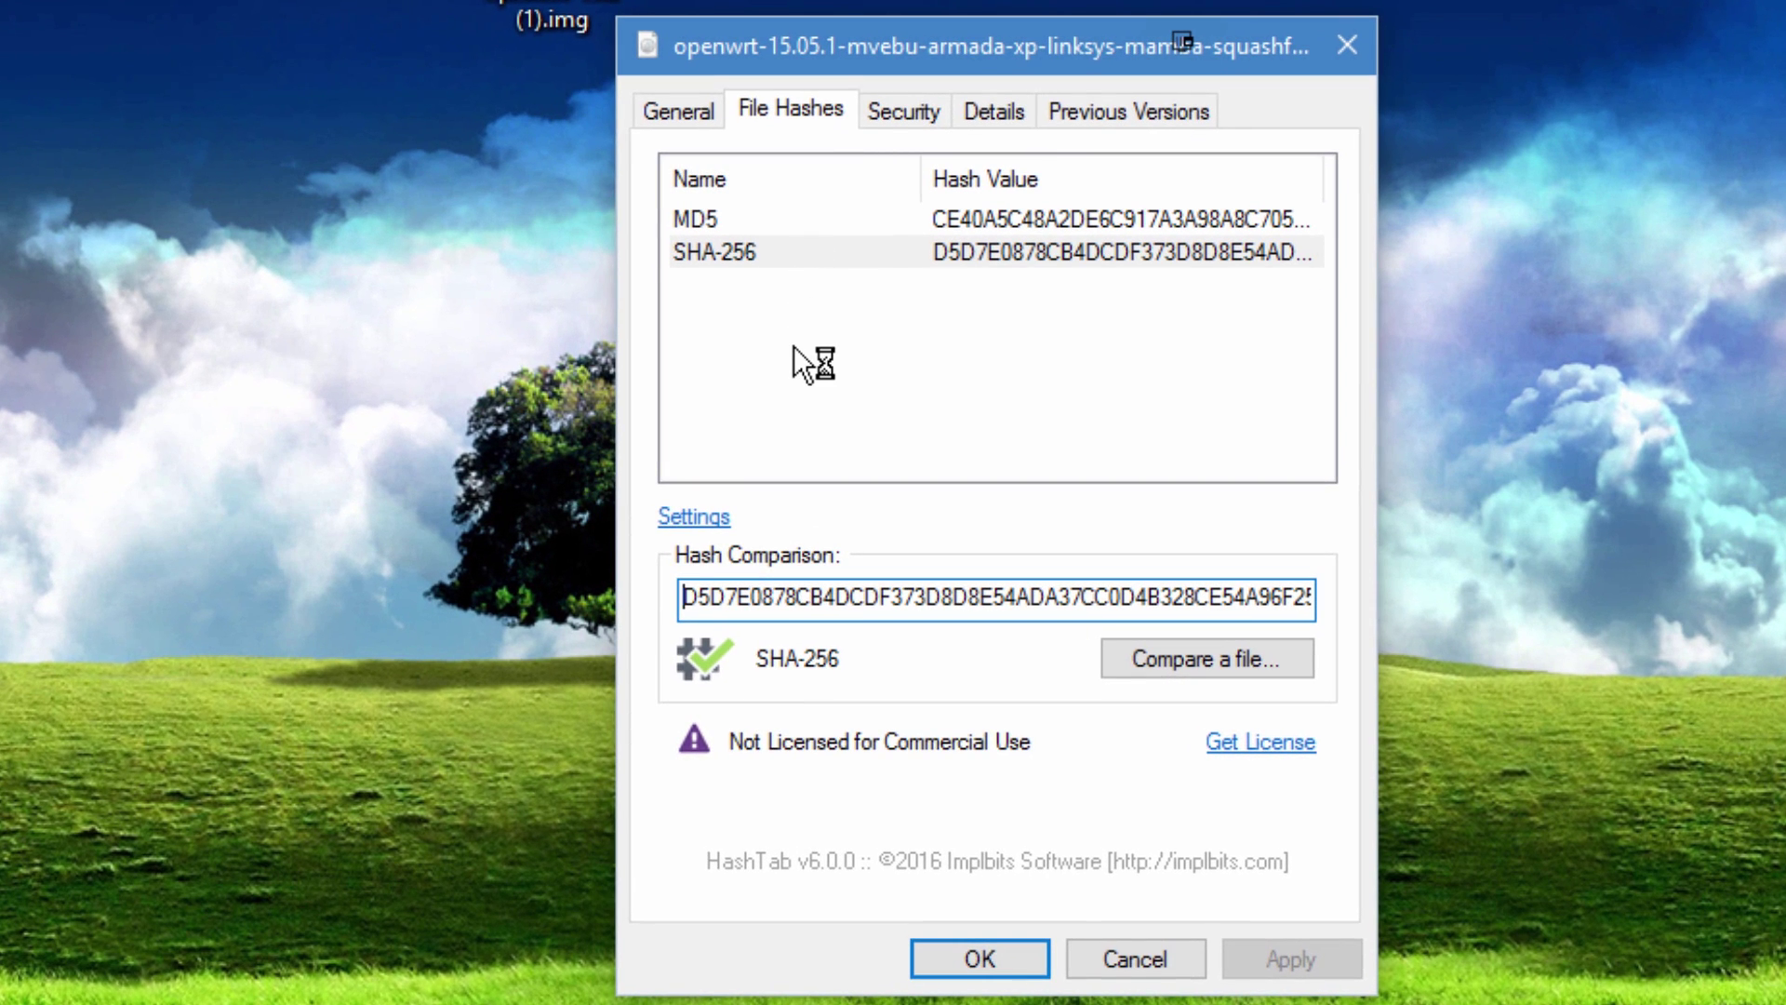
{"action": "left_click_drag", "start_coordinate": [693, 595], "coordinate": [1455, 598]}
{"action": "key", "text": "BackSpace"}
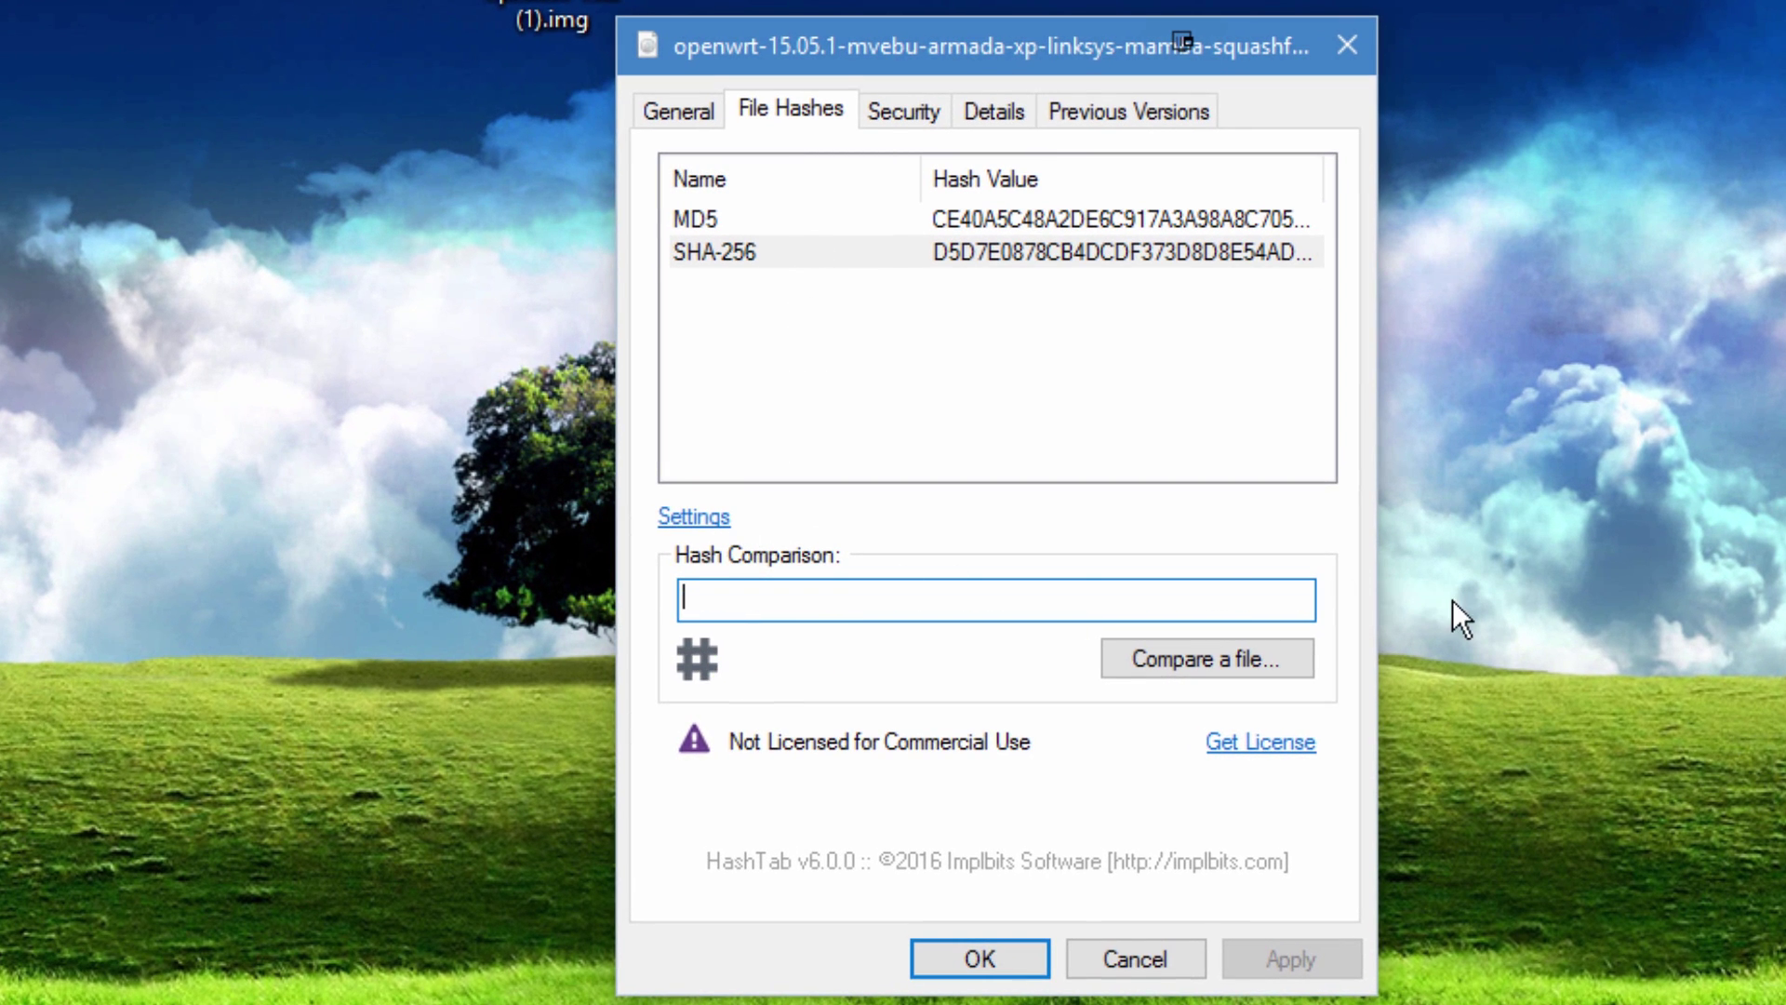
{"action": "left_click", "coordinate": [789, 360]}
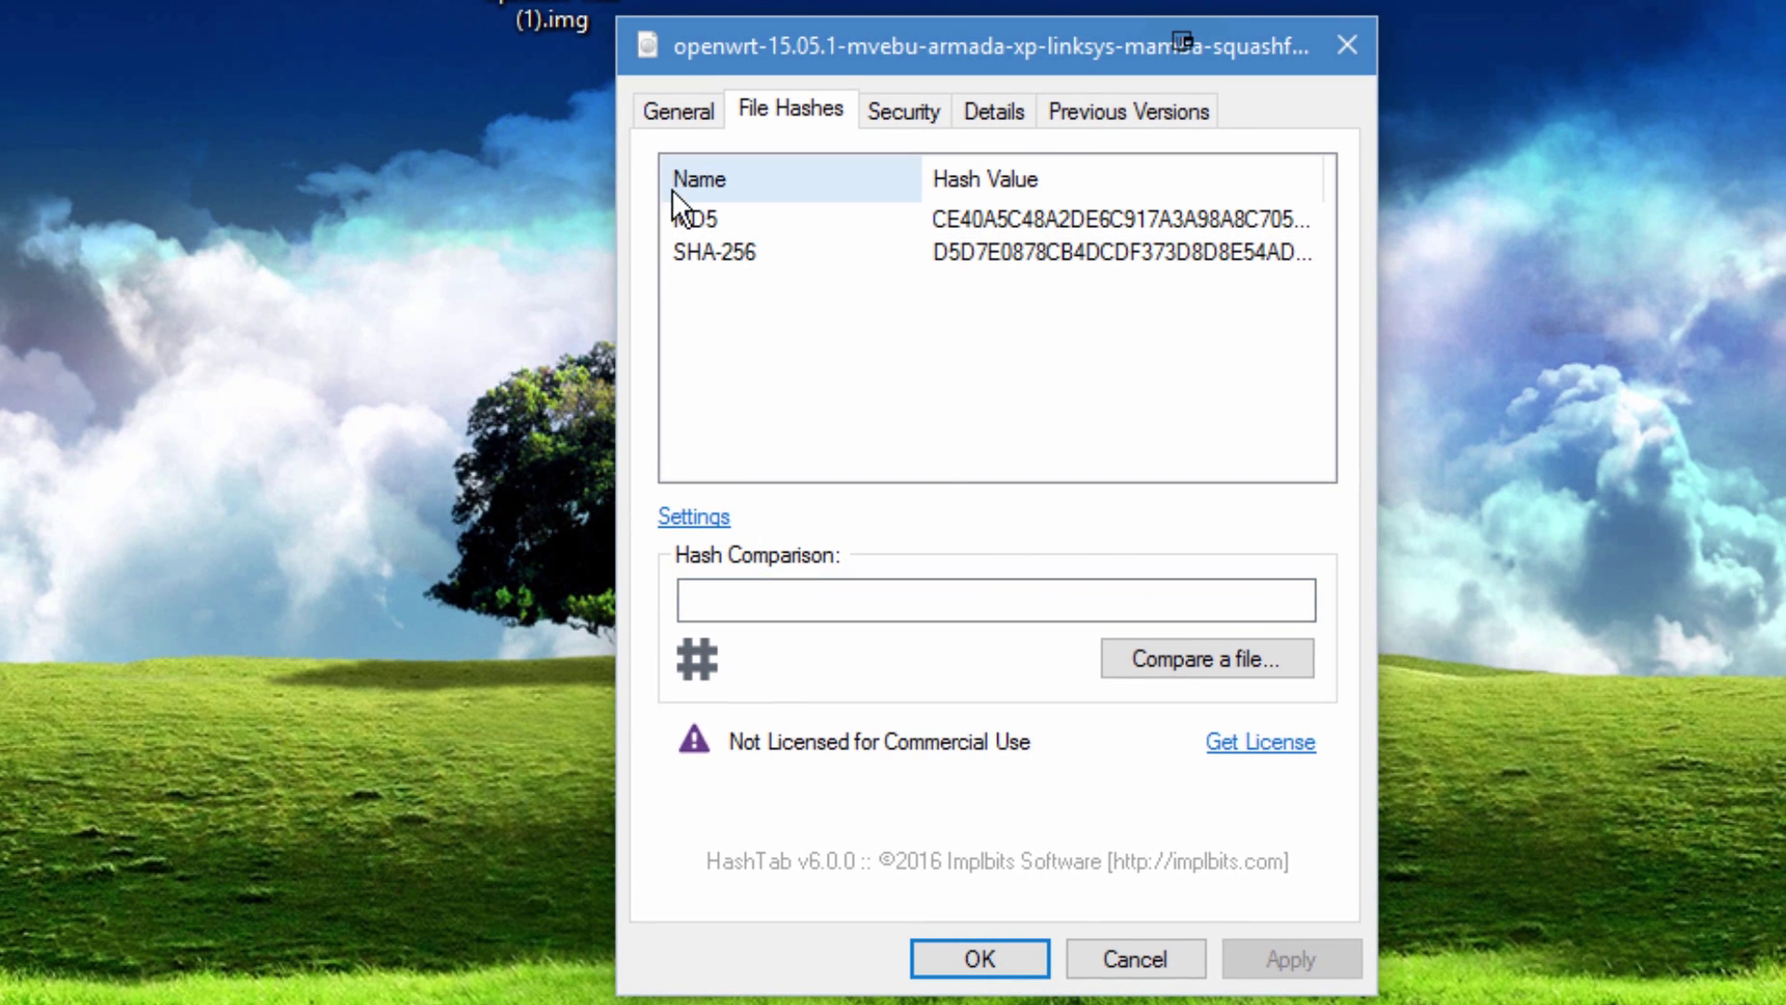
- Review which hash types HashTab is set to display, then close its settings
{"action": "left_click", "coordinate": [694, 516]}
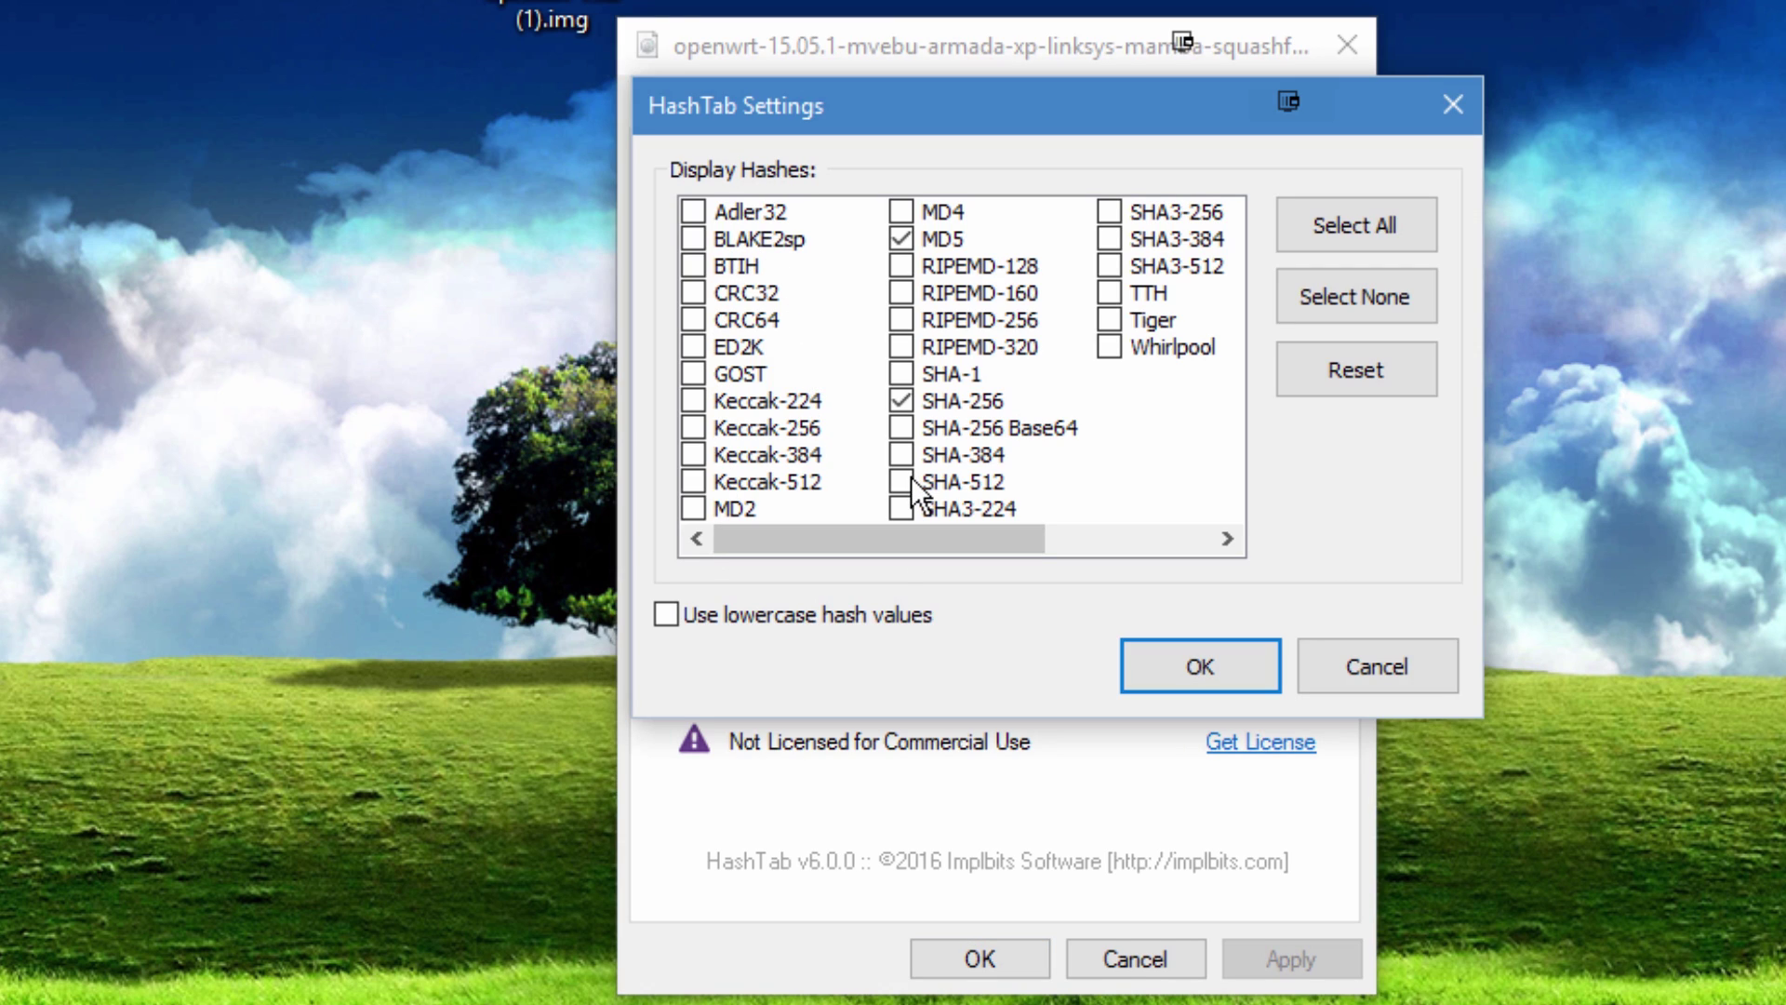
{"action": "key", "text": "Return"}
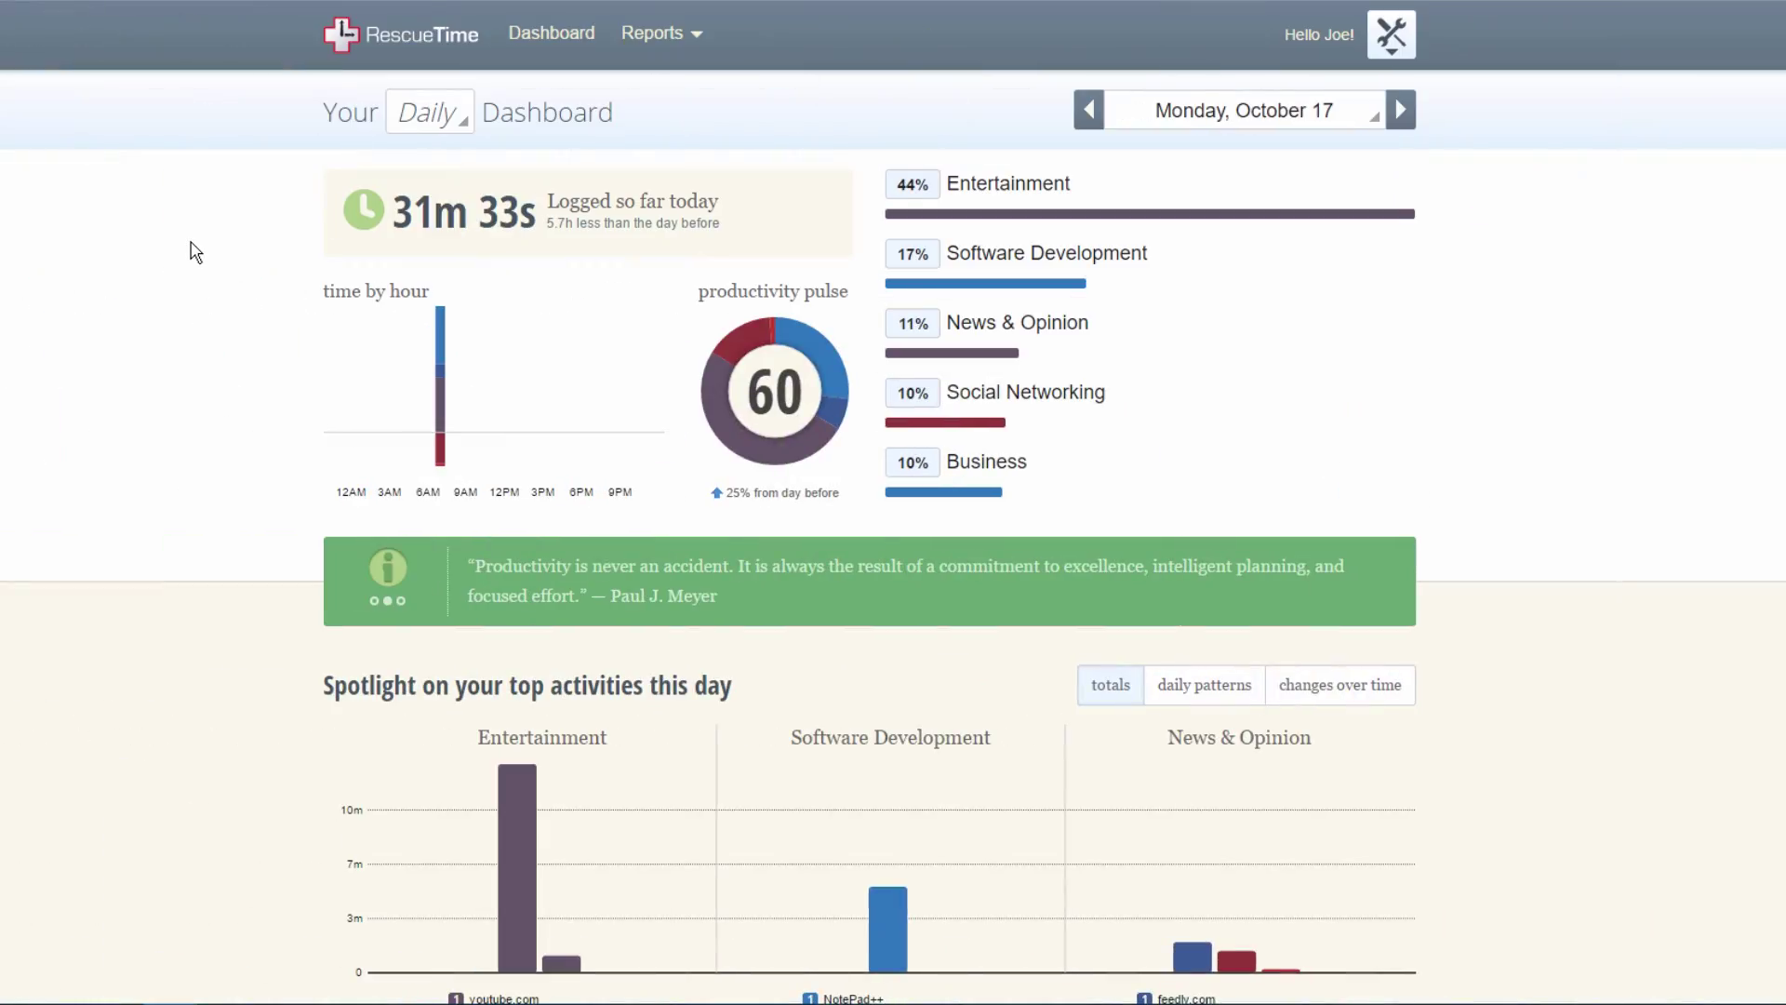
- Review the productivity score options for youtube.com in RescueTime's activity list
{"action": "left_click", "coordinate": [549, 209]}
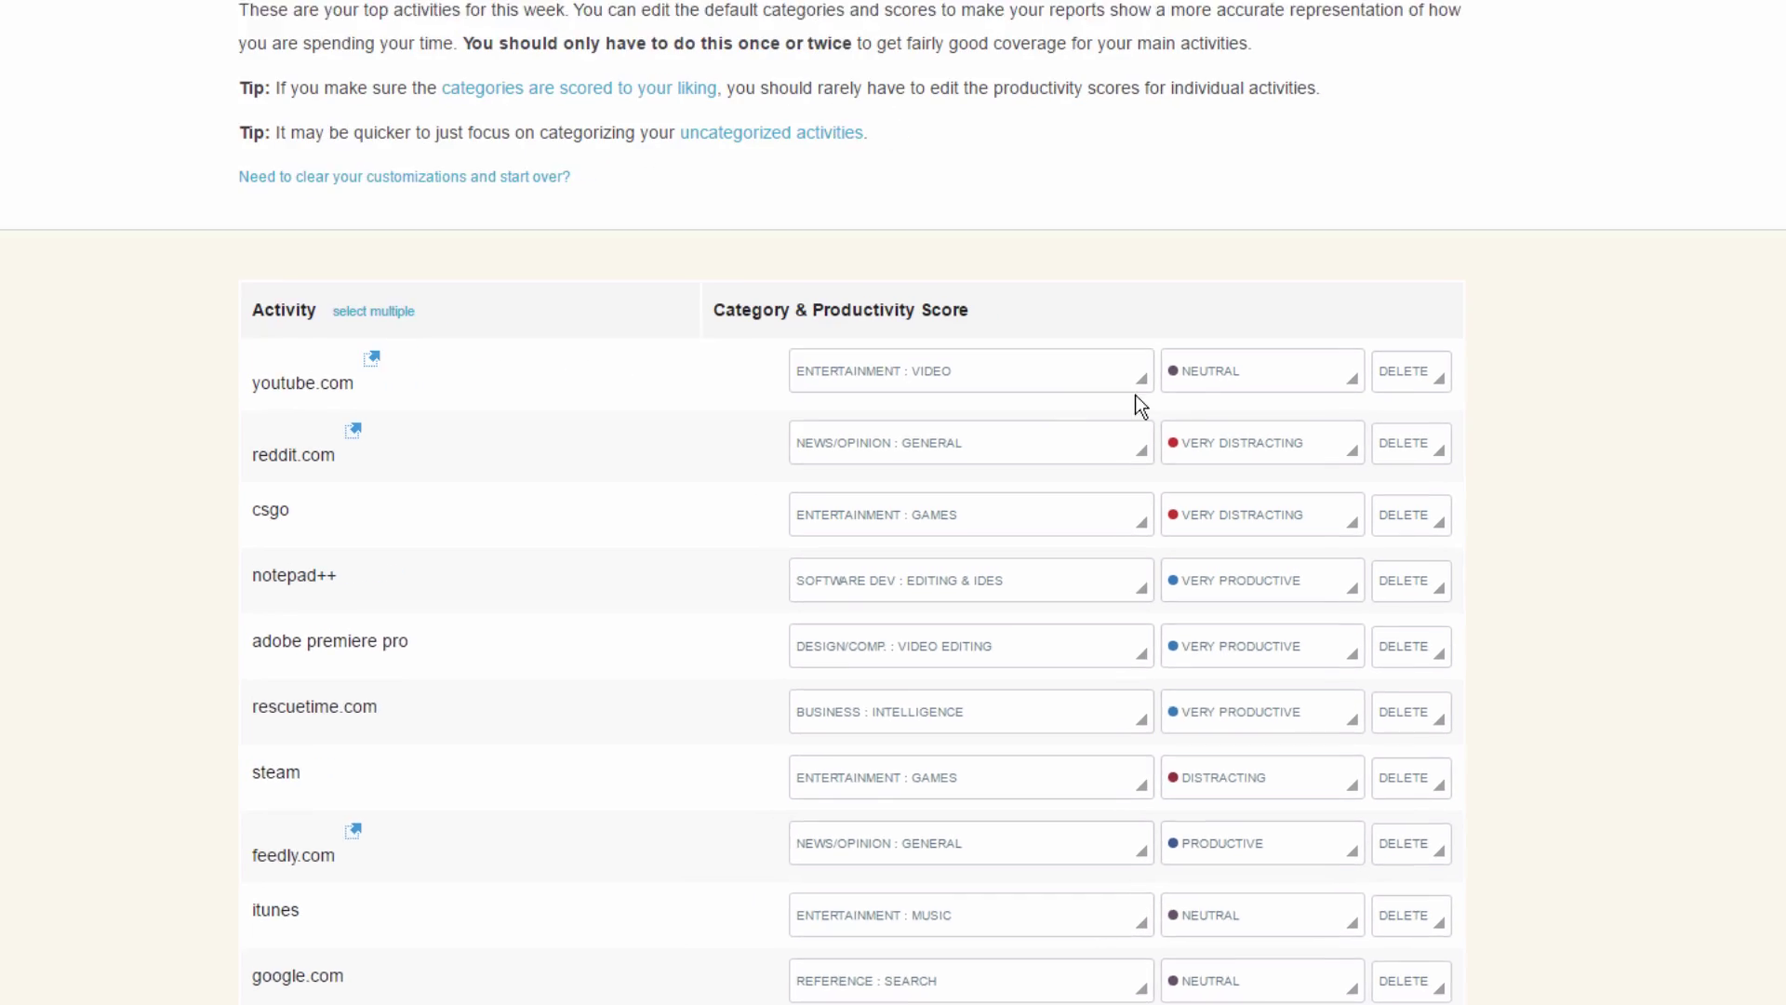
{"action": "left_click", "coordinate": [1251, 396]}
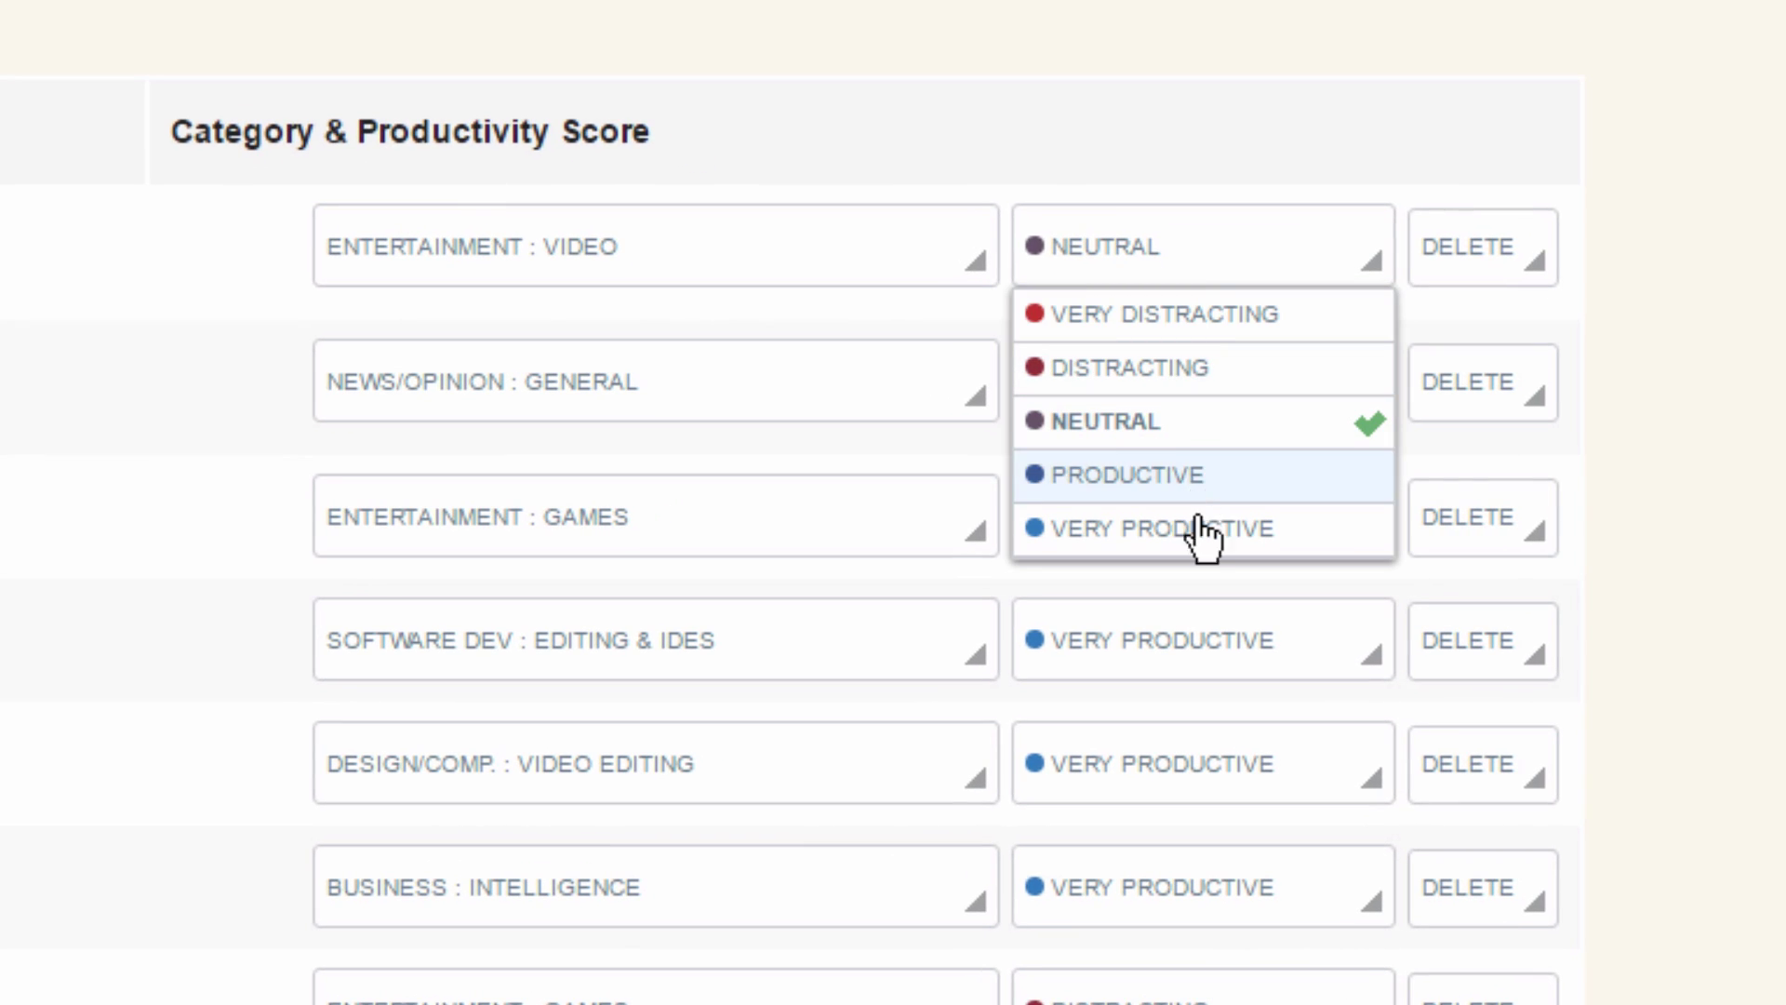
{"action": "left_click", "coordinate": [1180, 169]}
{"action": "left_click", "coordinate": [1165, 400]}
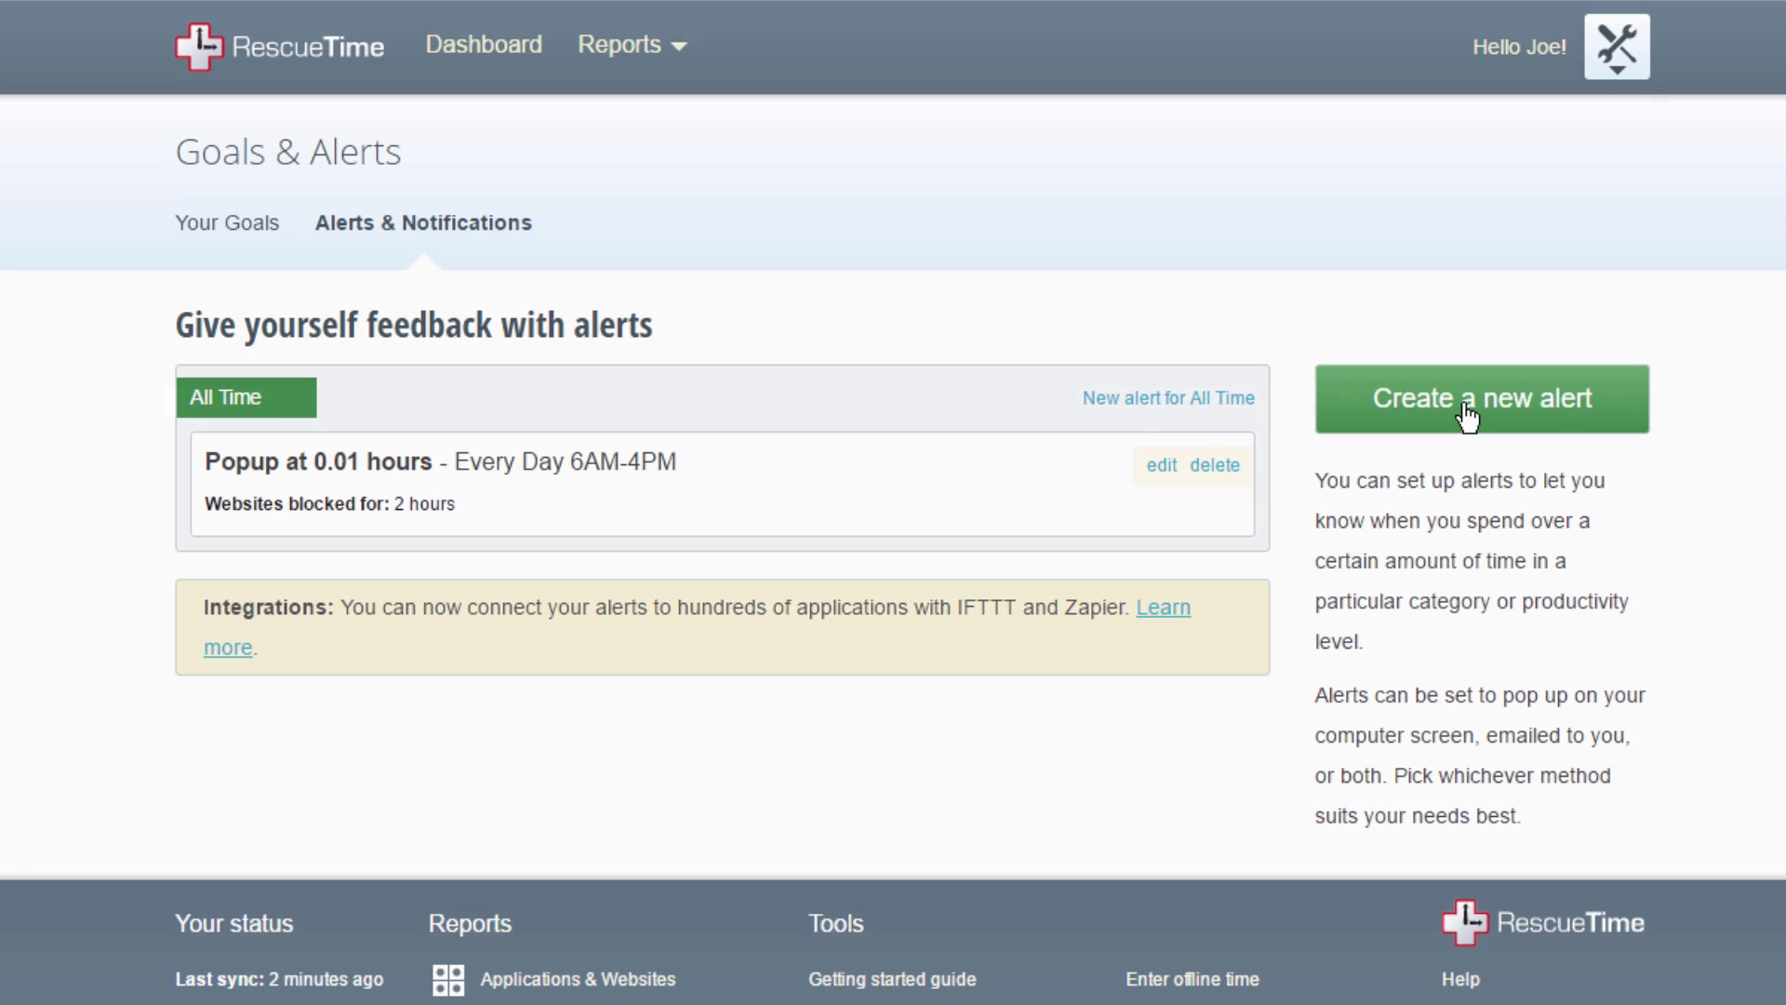
- Start a new RescueTime alert and set it to track all distracting time
{"action": "left_click", "coordinate": [1396, 399]}
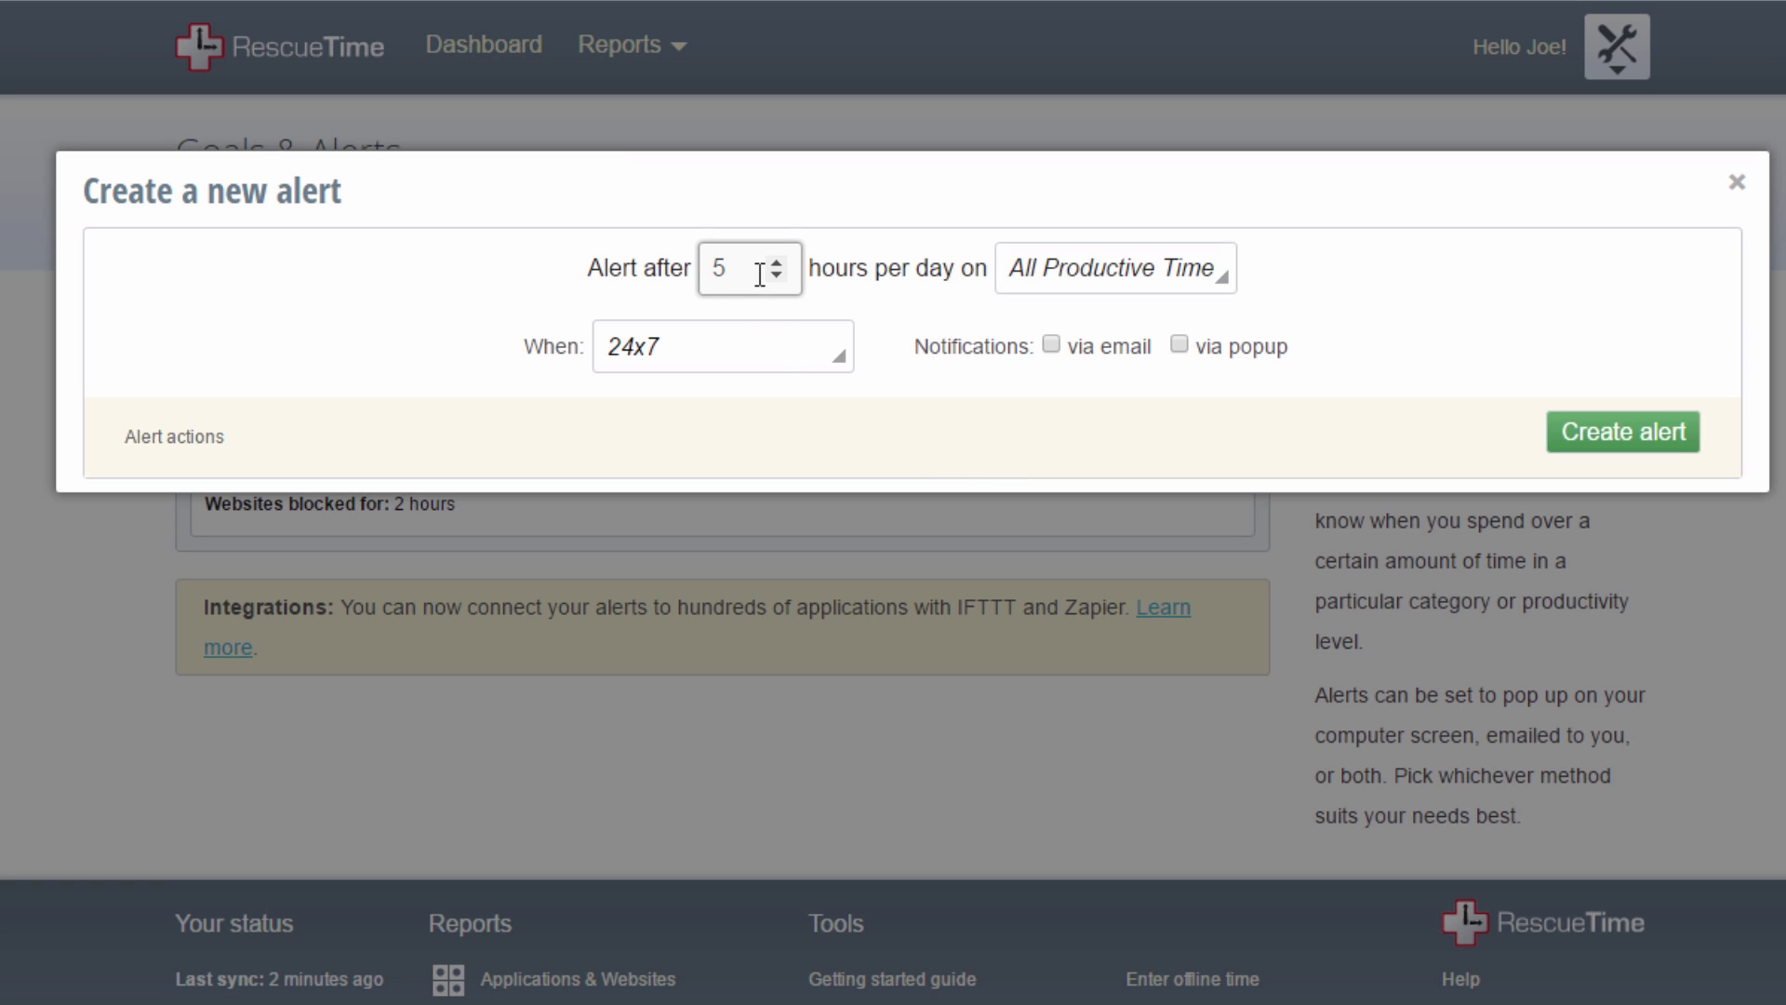
{"action": "left_click", "coordinate": [1145, 280]}
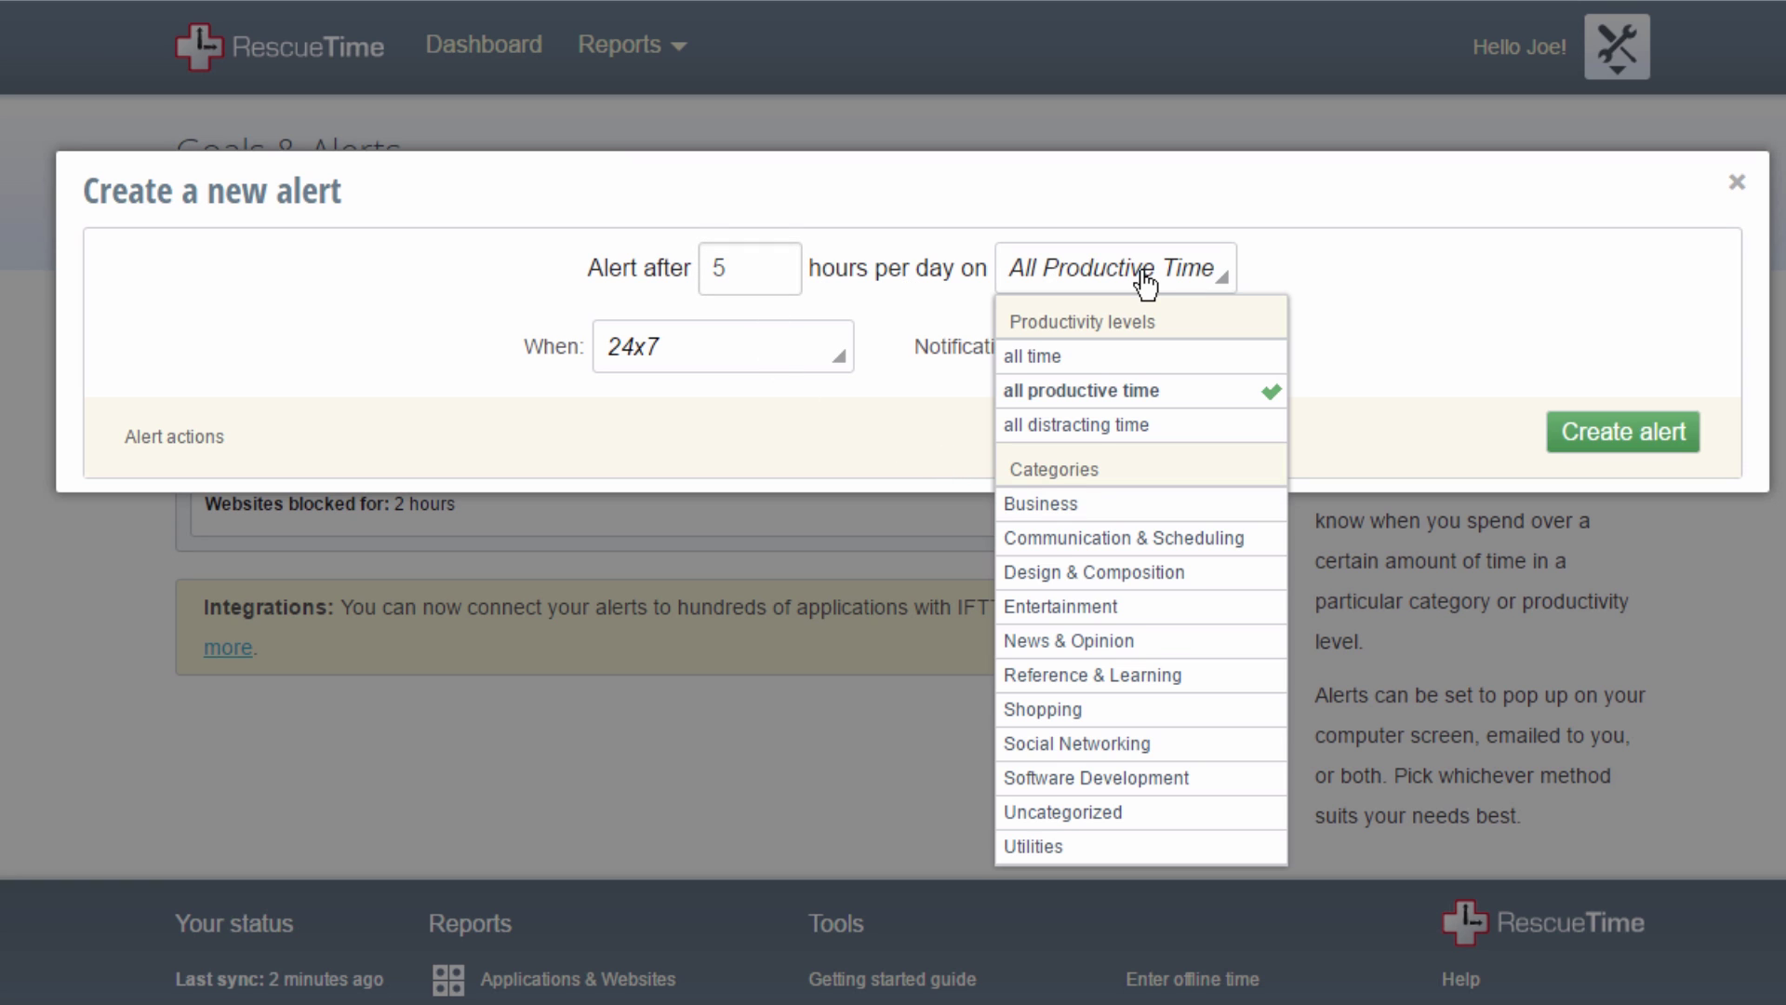
{"action": "left_click", "coordinate": [1120, 427]}
- Give the alert the custom message "good job idiot" and block distracting sites for the rest of the day when triggered
{"action": "left_click", "coordinate": [957, 437]}
{"action": "type", "text": "good job idiot"}
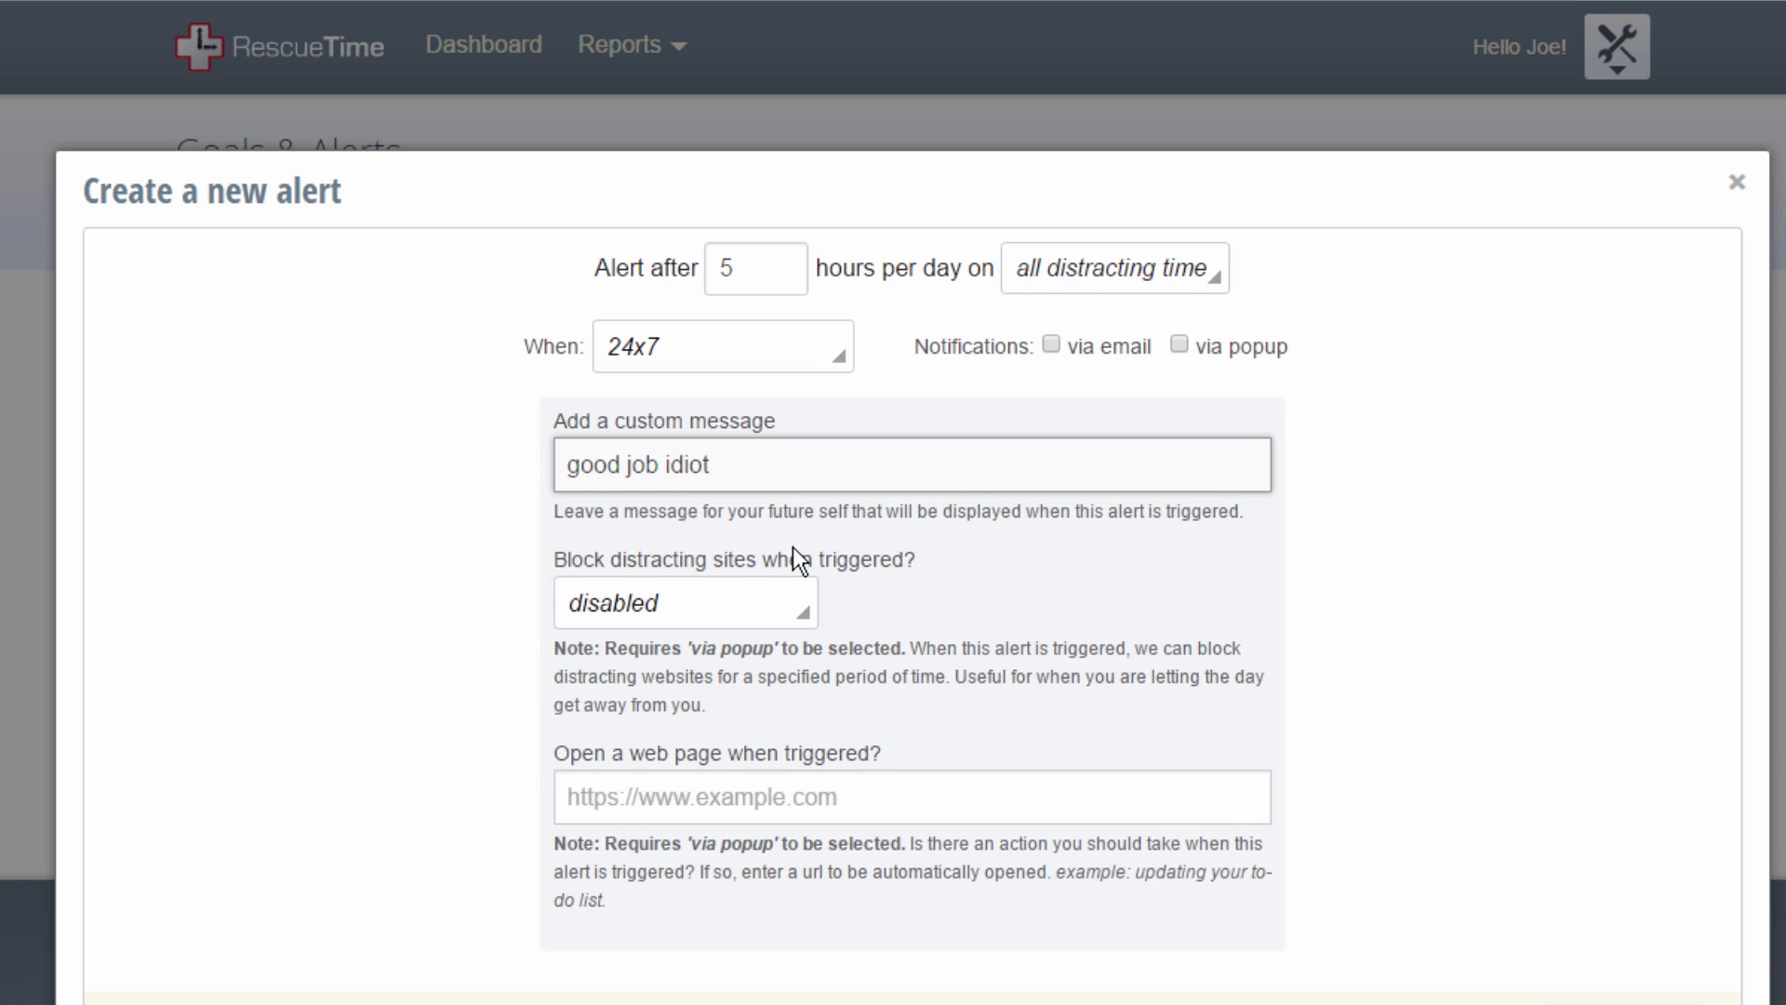
{"action": "left_click", "coordinate": [761, 602]}
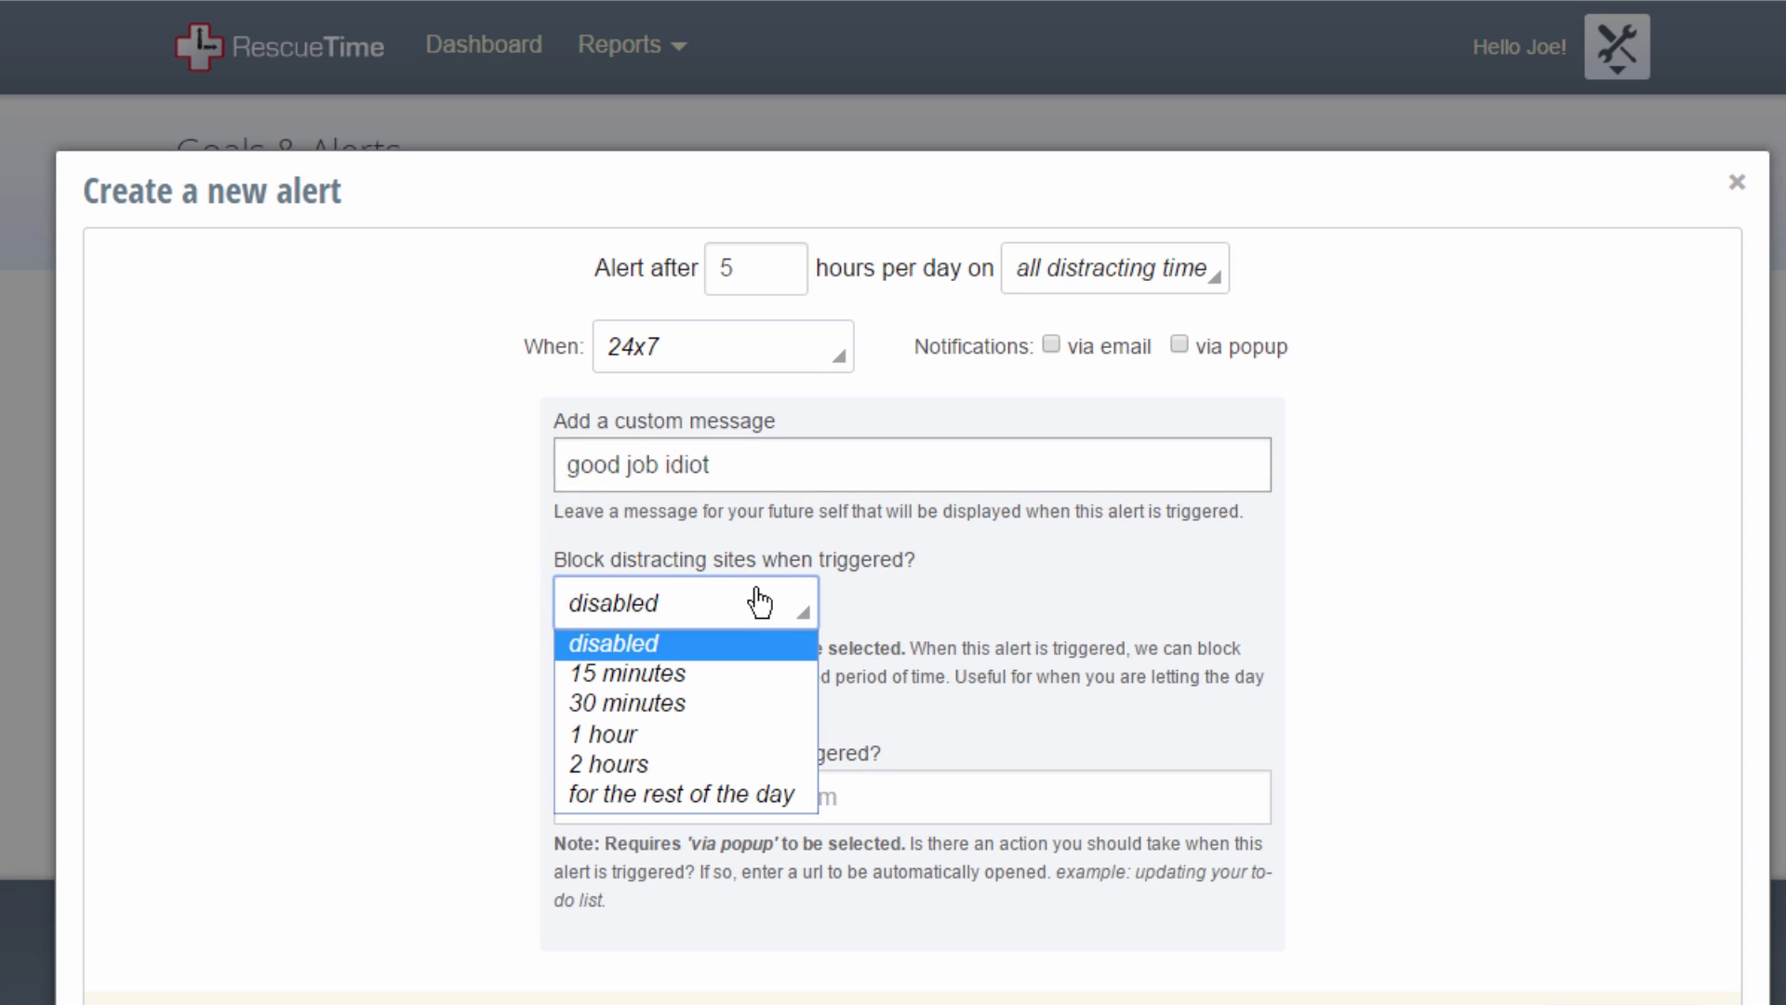
{"action": "left_click", "coordinate": [735, 792]}
{"action": "left_click", "coordinate": [745, 796]}
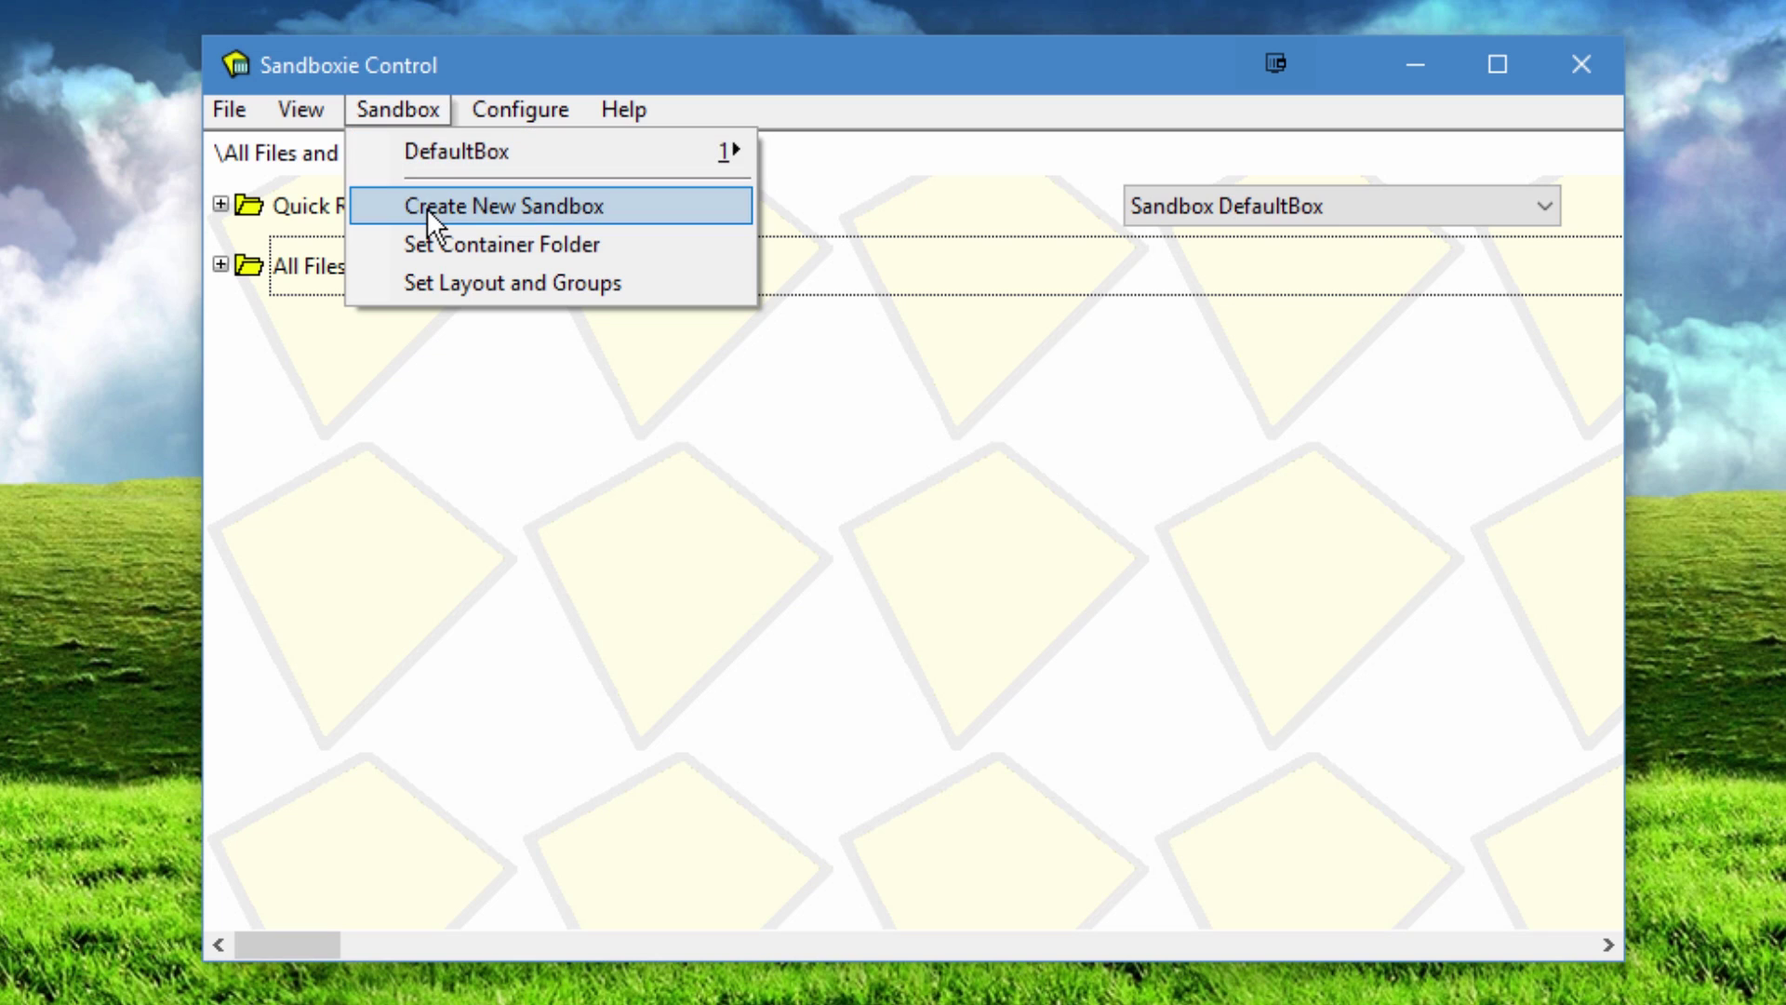
- Create a new sandbox named "My Sandbox" in Sandboxie Control
{"action": "left_click", "coordinate": [427, 209]}
{"action": "type", "text": "My Sandbox"}
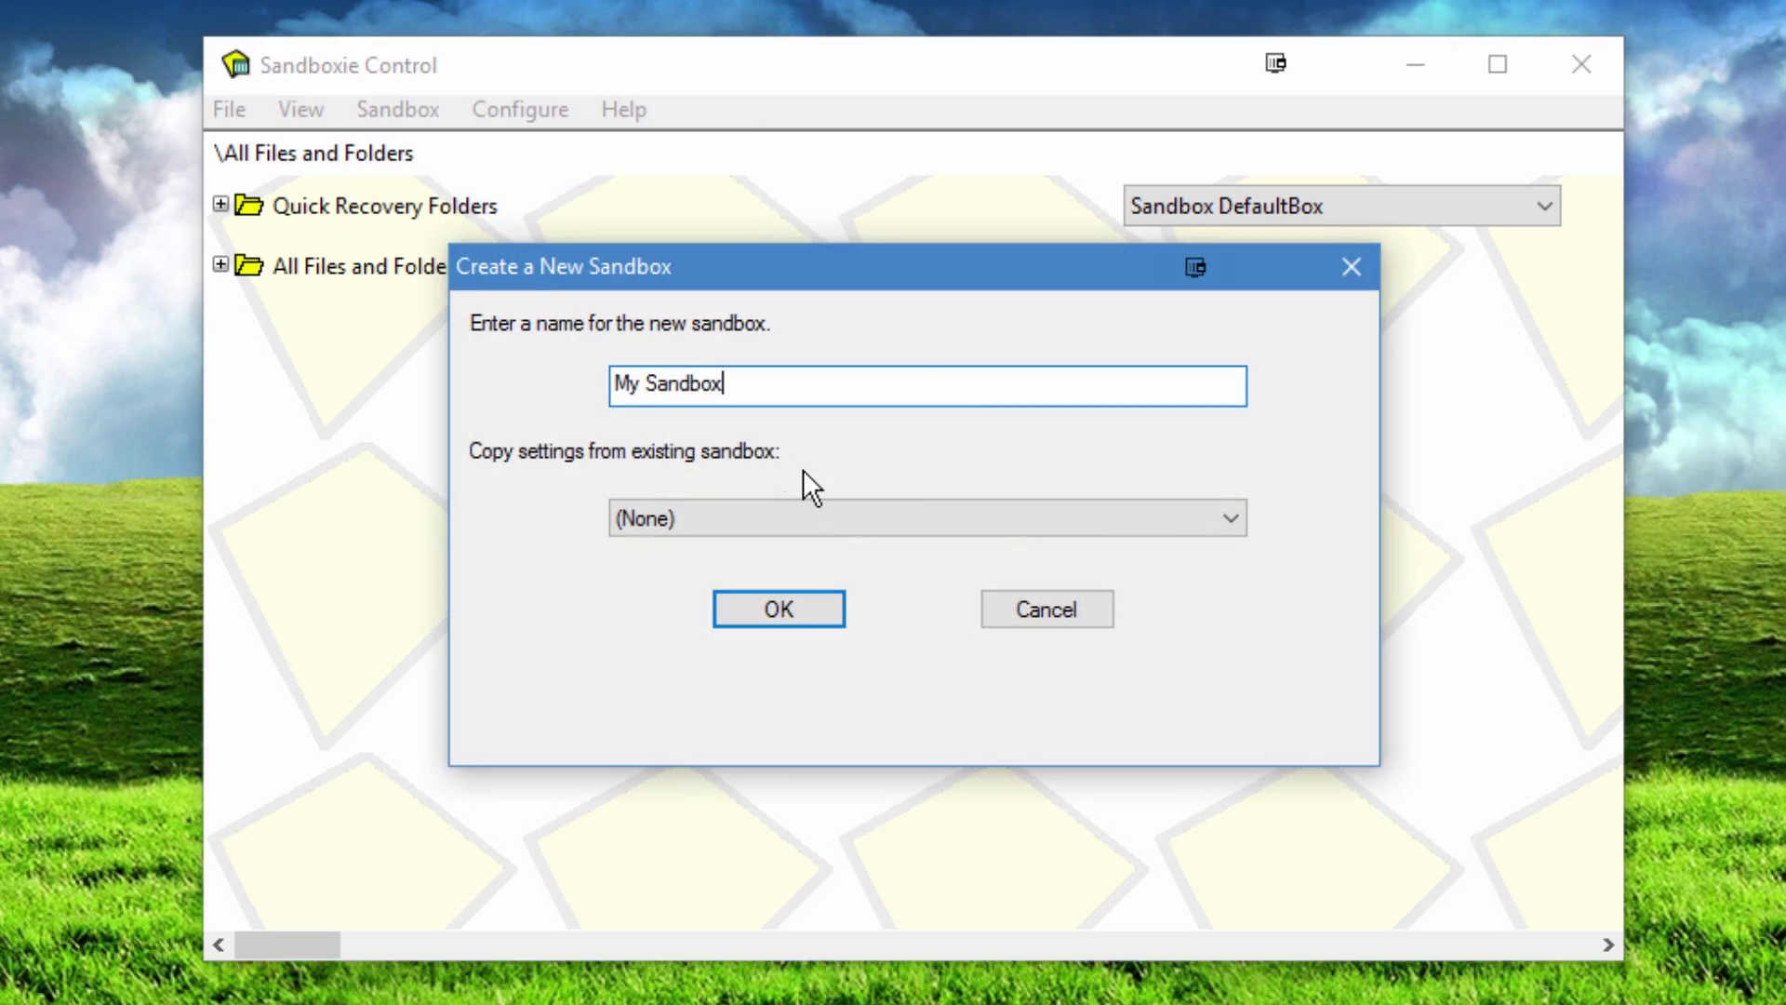
{"action": "left_click", "coordinate": [726, 516]}
{"action": "left_click", "coordinate": [744, 549]}
{"action": "left_click", "coordinate": [760, 528]}
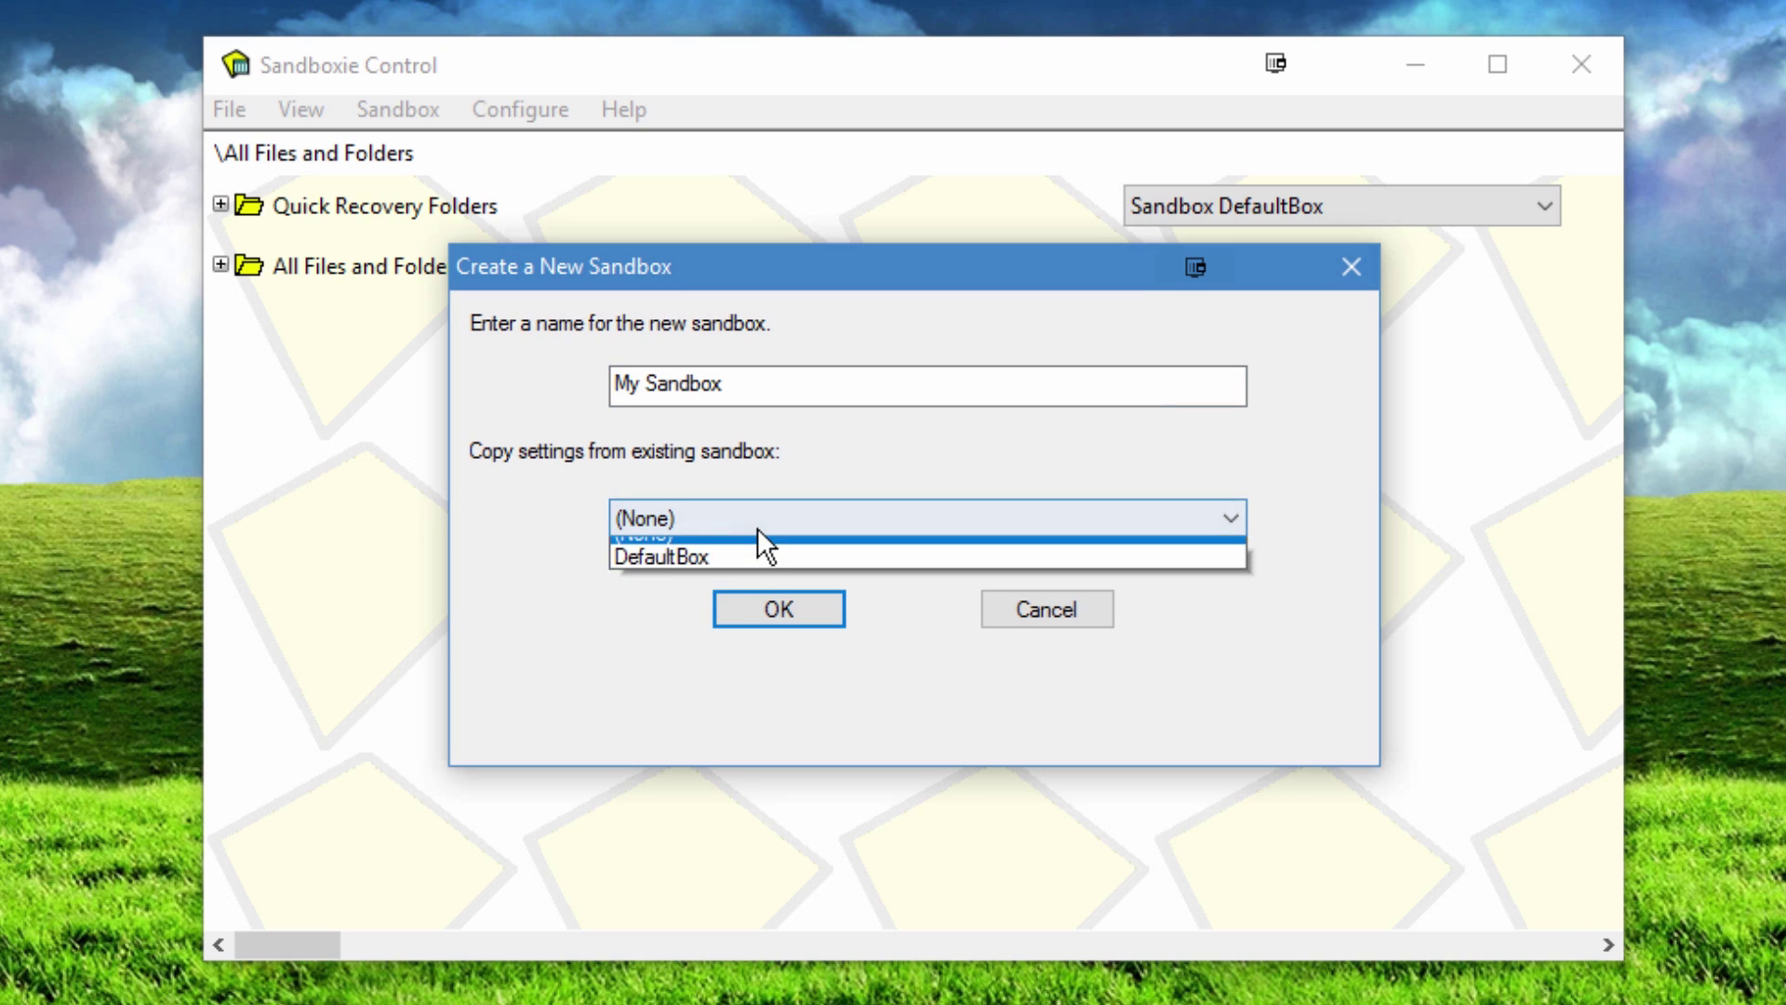
{"action": "left_click", "coordinate": [735, 549]}
{"action": "left_click", "coordinate": [754, 605]}
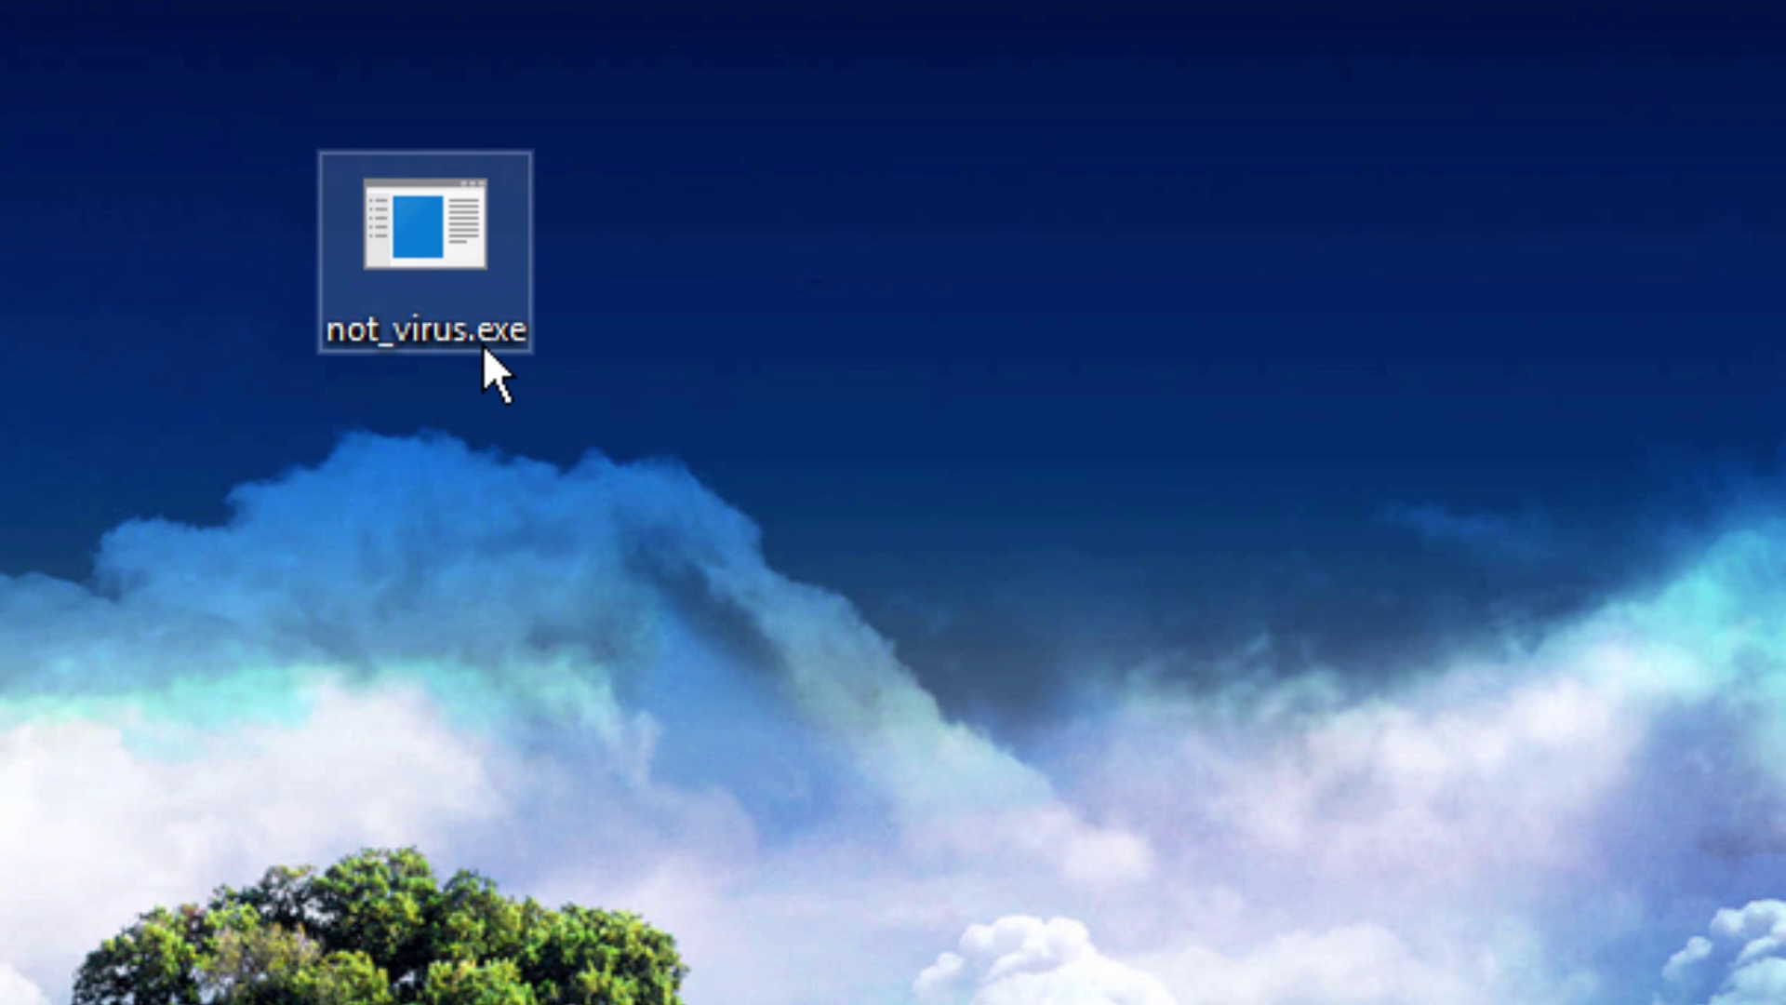
- Run not_virus.exe from the desktop inside the MySandbox sandbox
{"action": "right_click", "coordinate": [482, 344]}
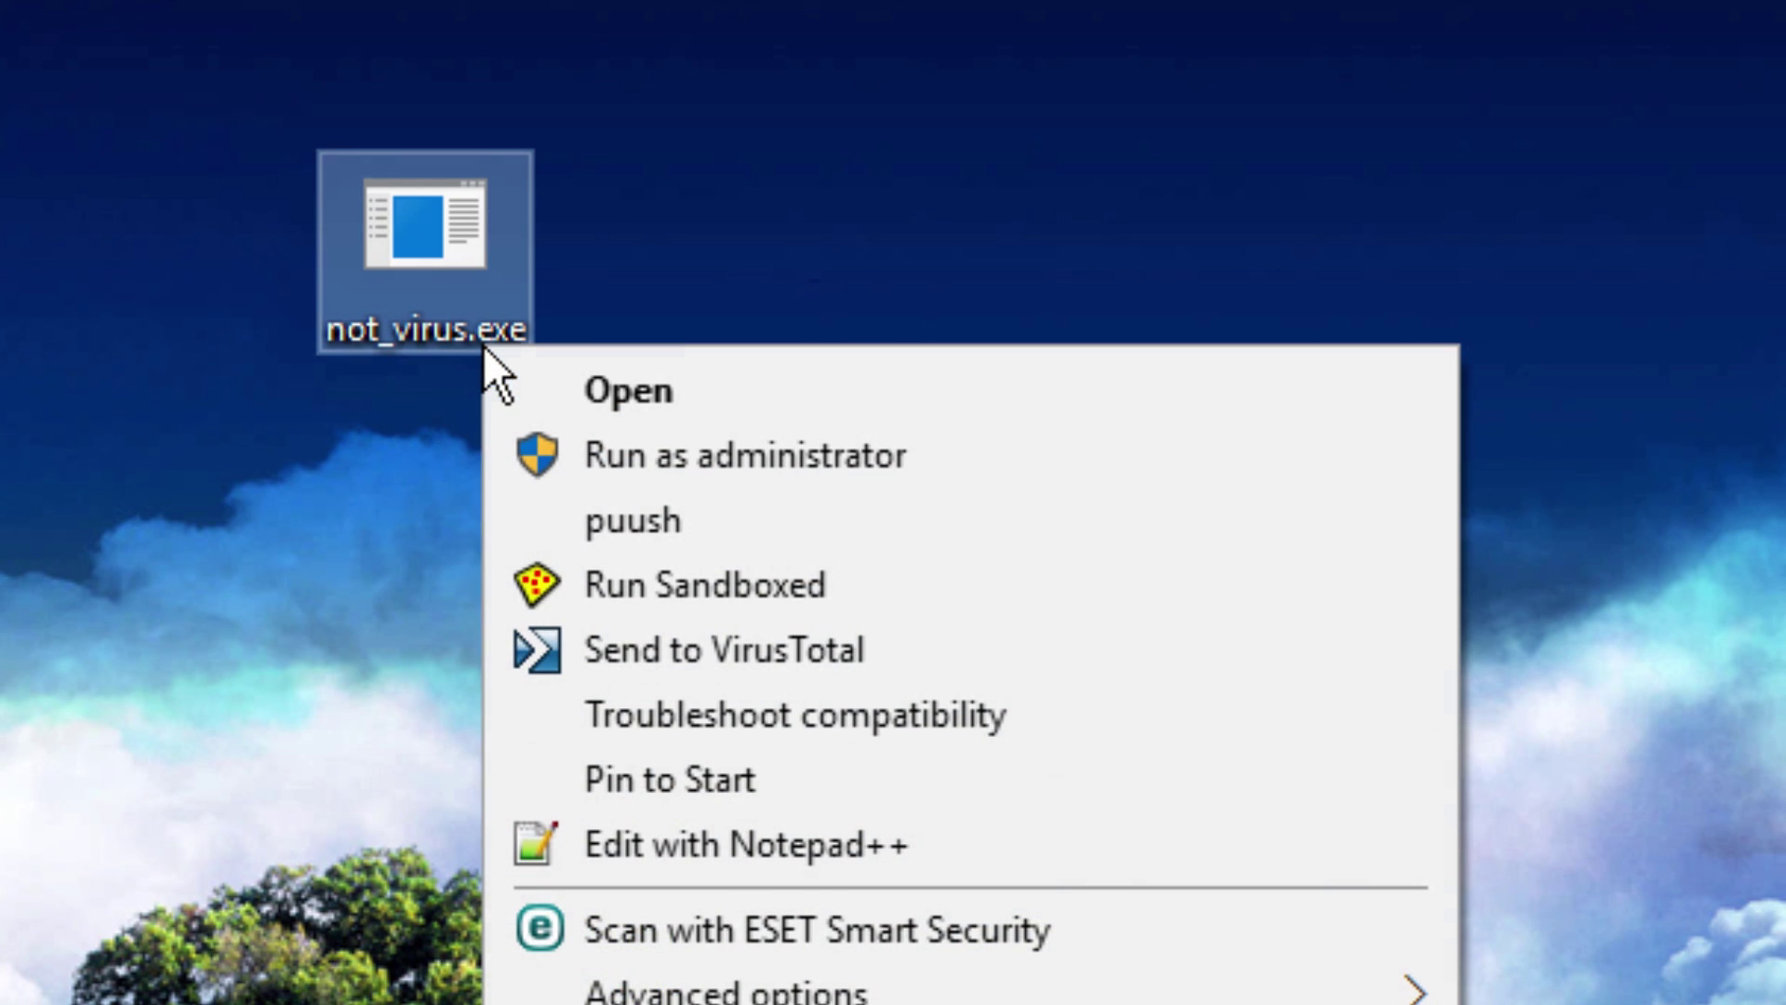
{"action": "left_click", "coordinate": [656, 582]}
{"action": "left_click", "coordinate": [712, 621]}
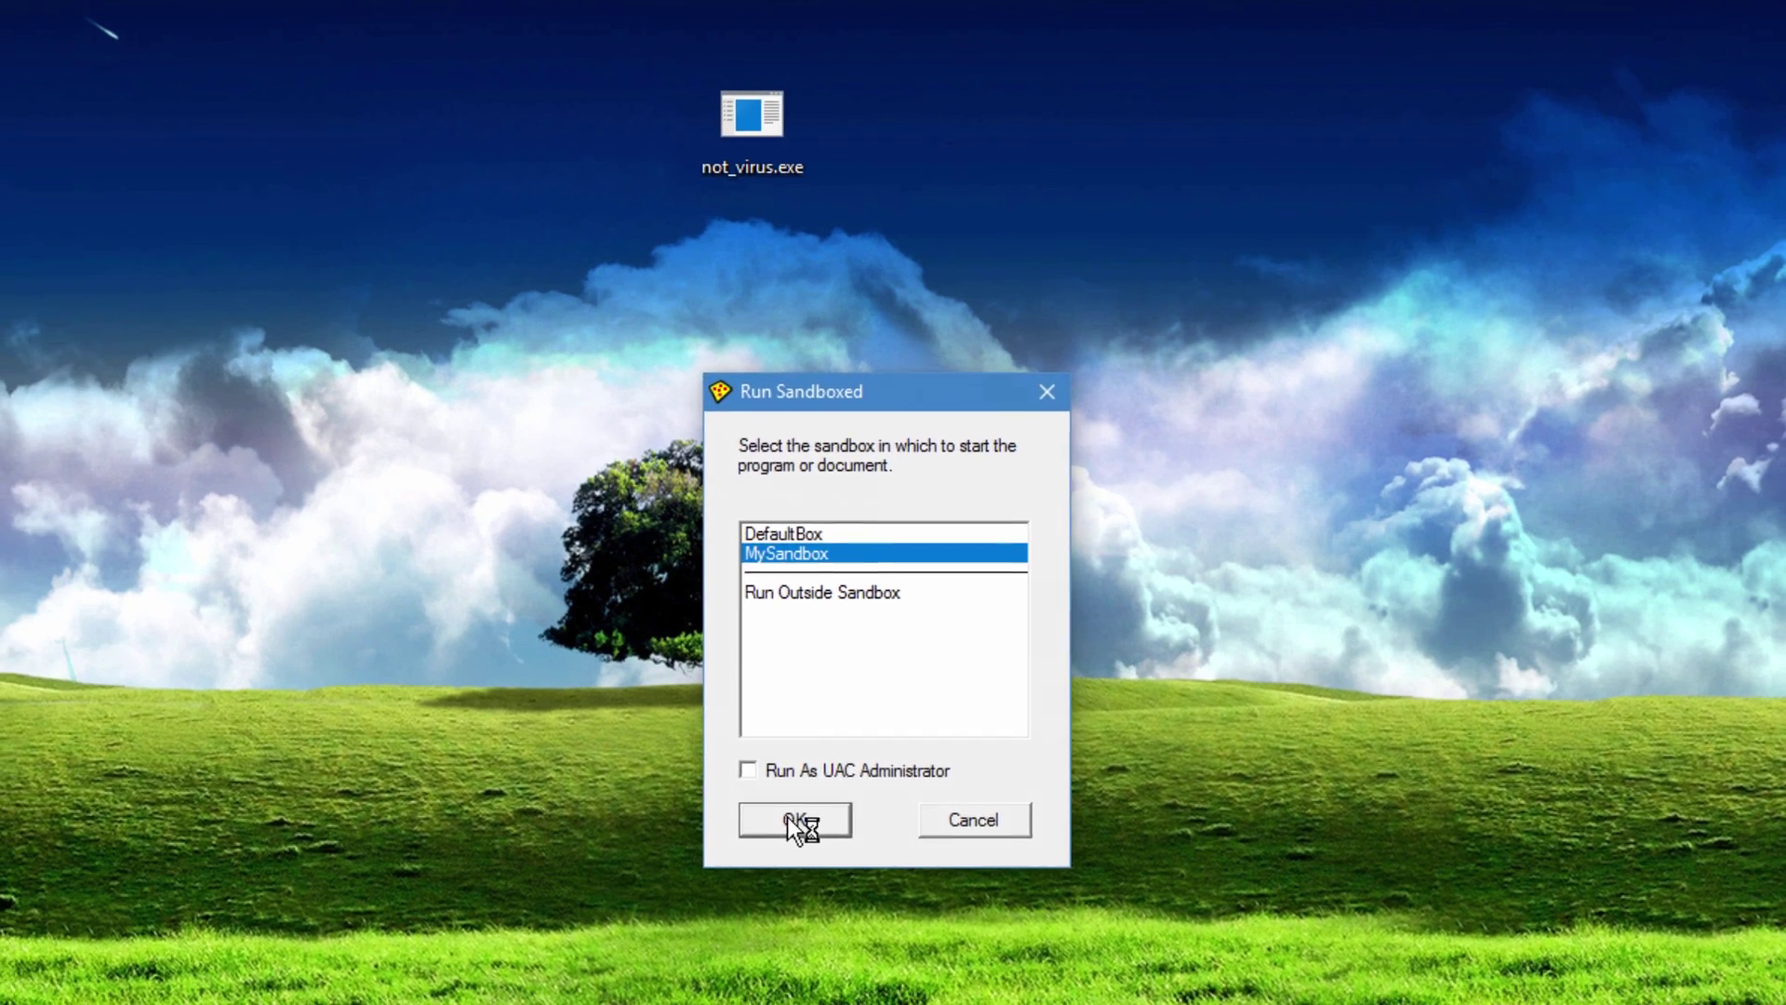
{"action": "left_click", "coordinate": [689, 916]}
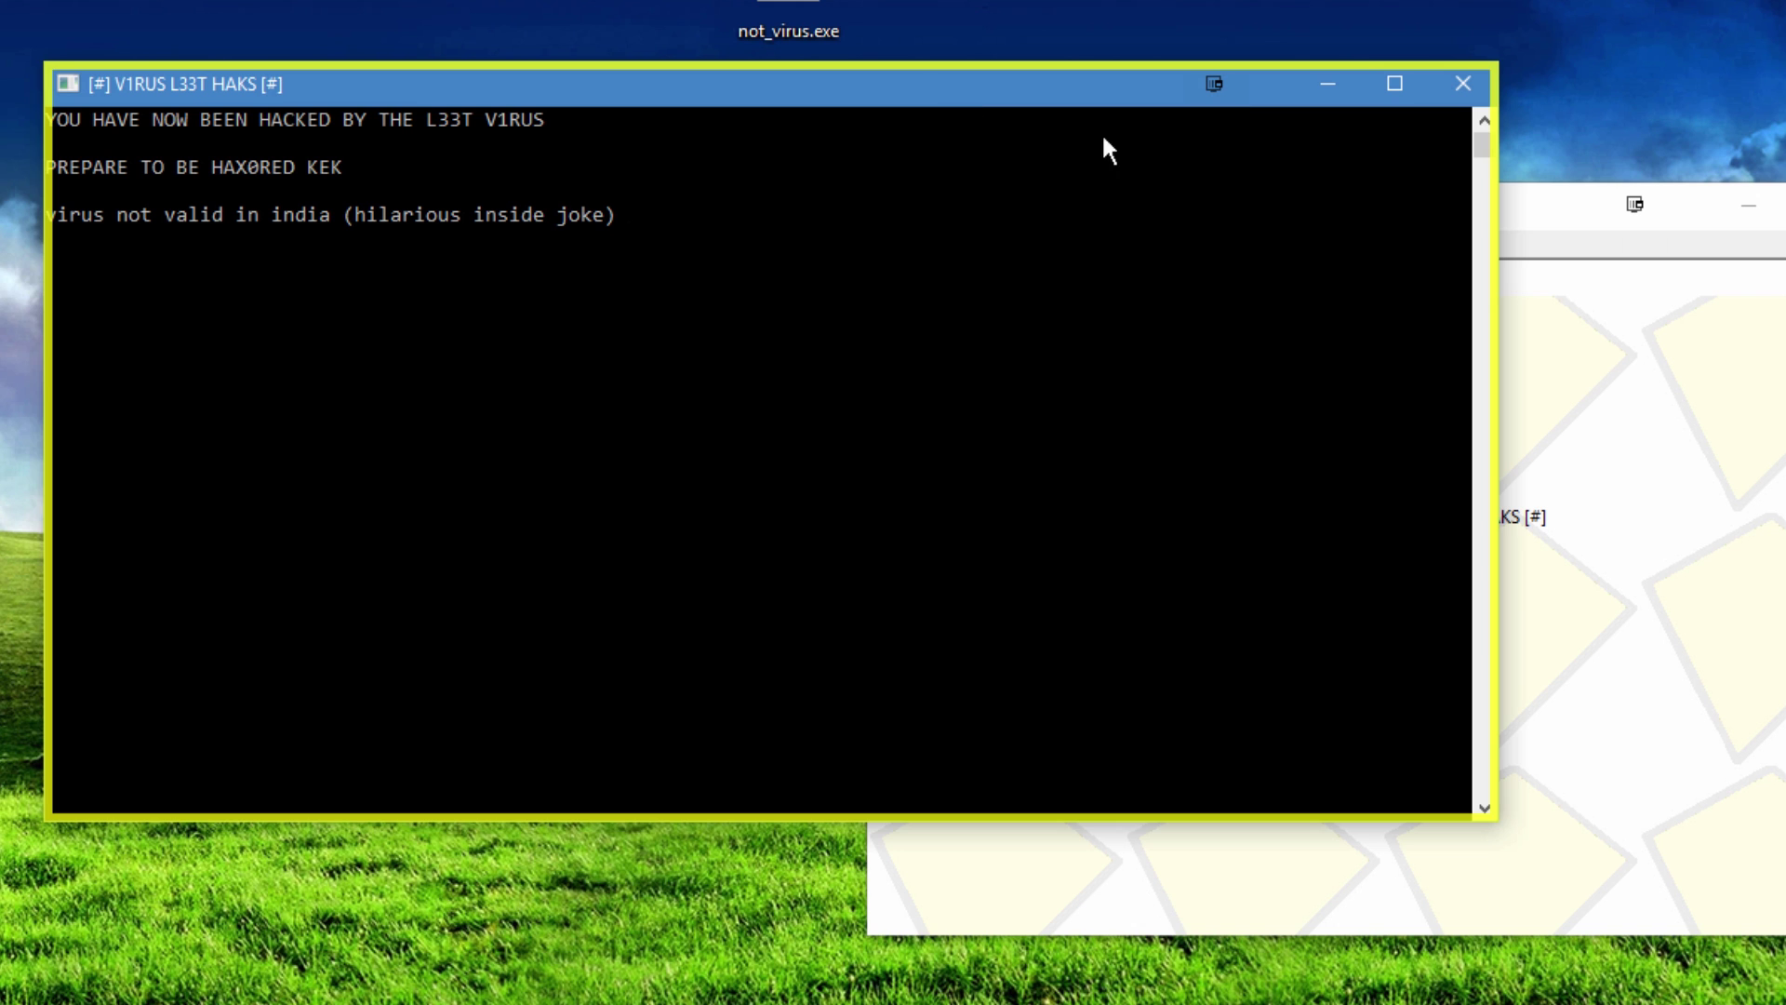
- Terminate the not_virus.exe process running in MySandbox from Sandboxie Control
{"action": "left_click", "coordinate": [1771, 258]}
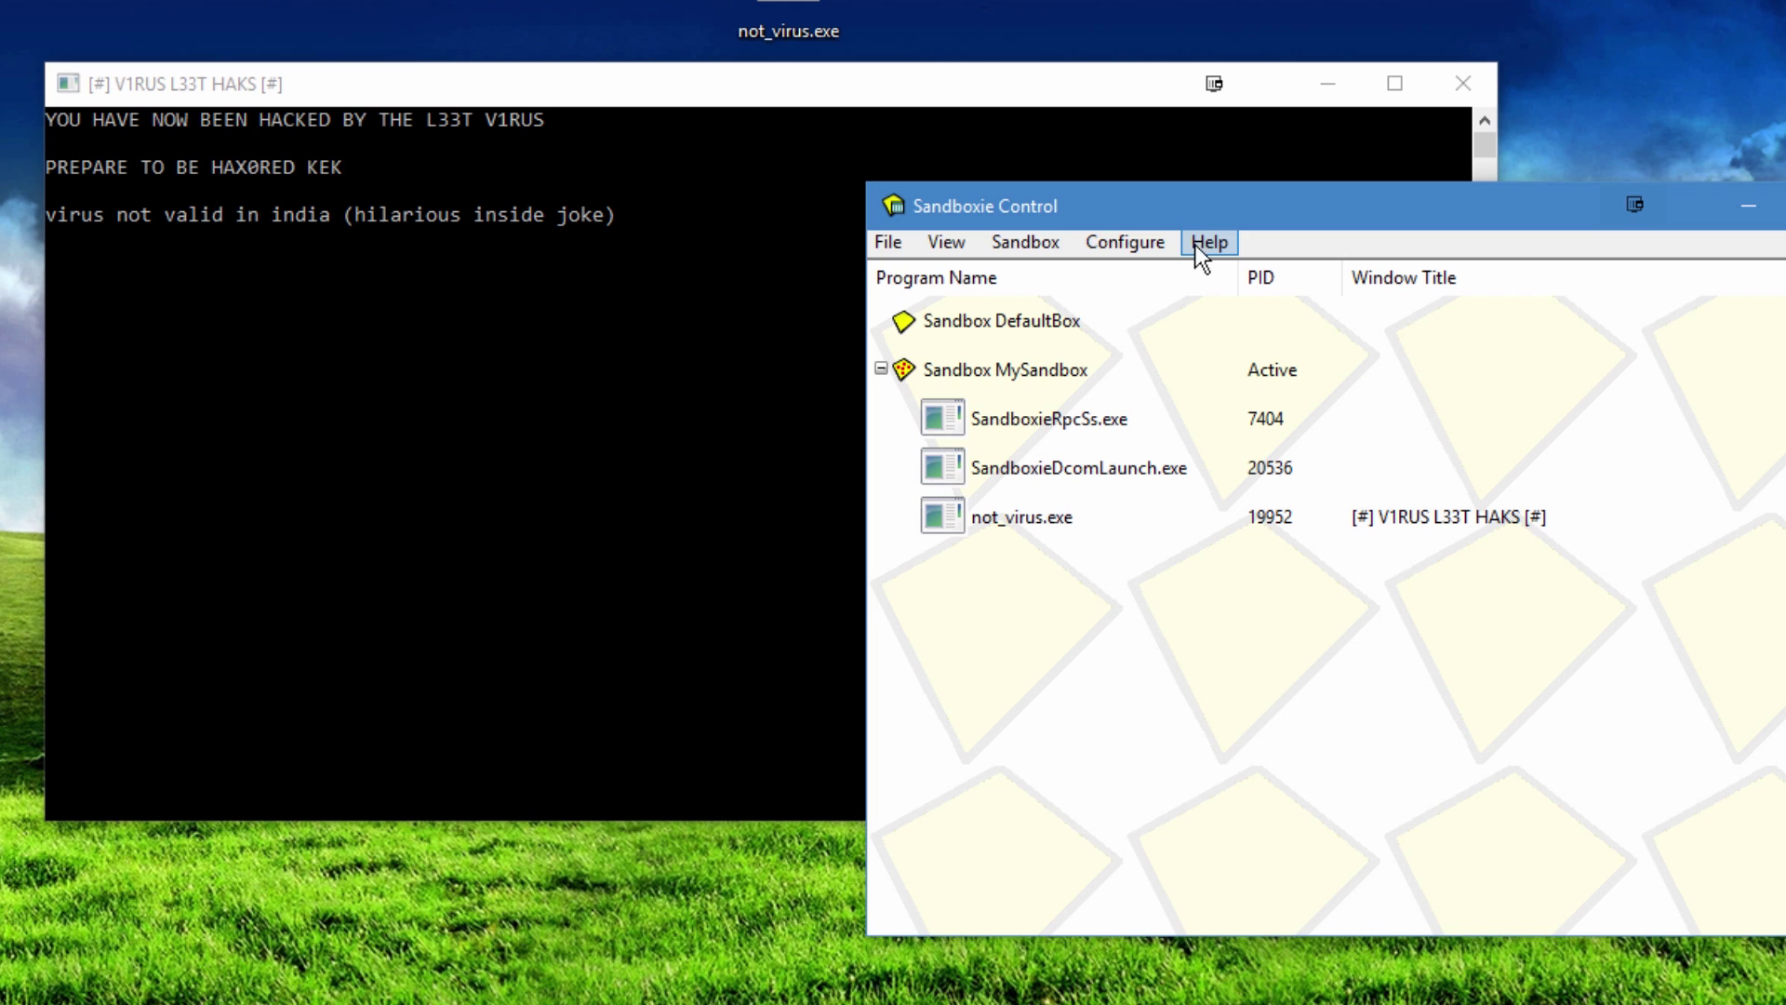
{"action": "left_click", "coordinate": [1028, 519]}
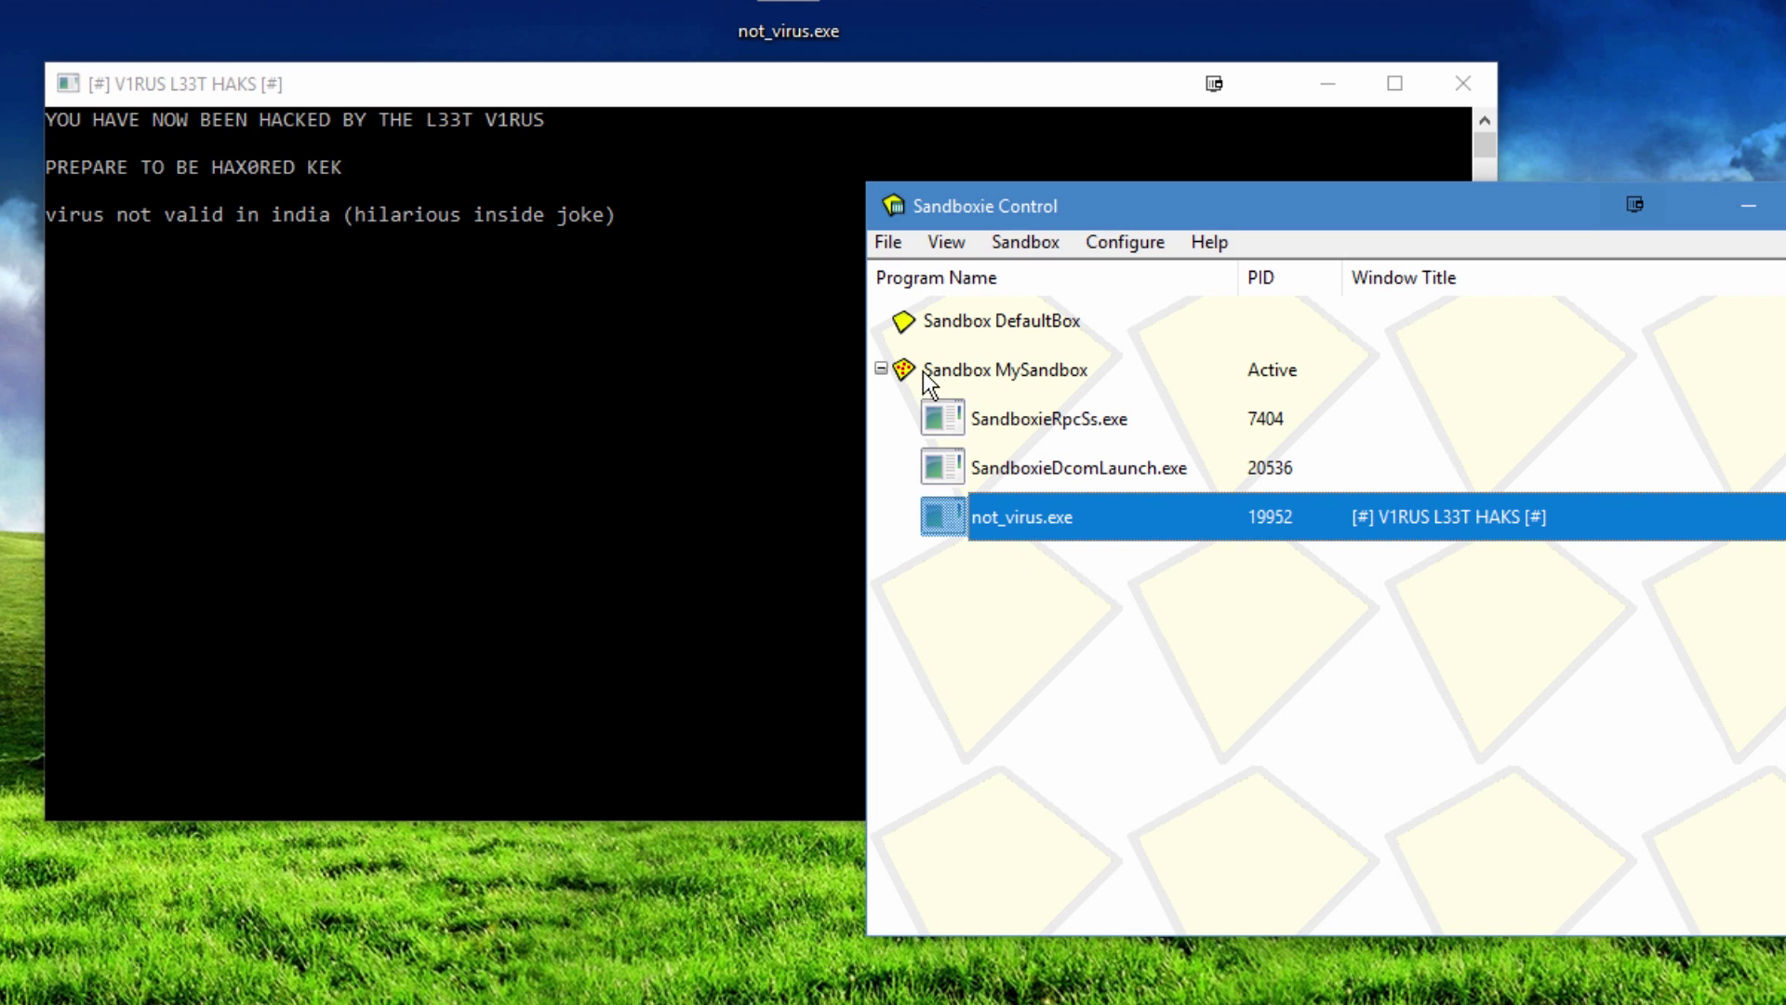
{"action": "right_click", "coordinate": [1047, 529]}
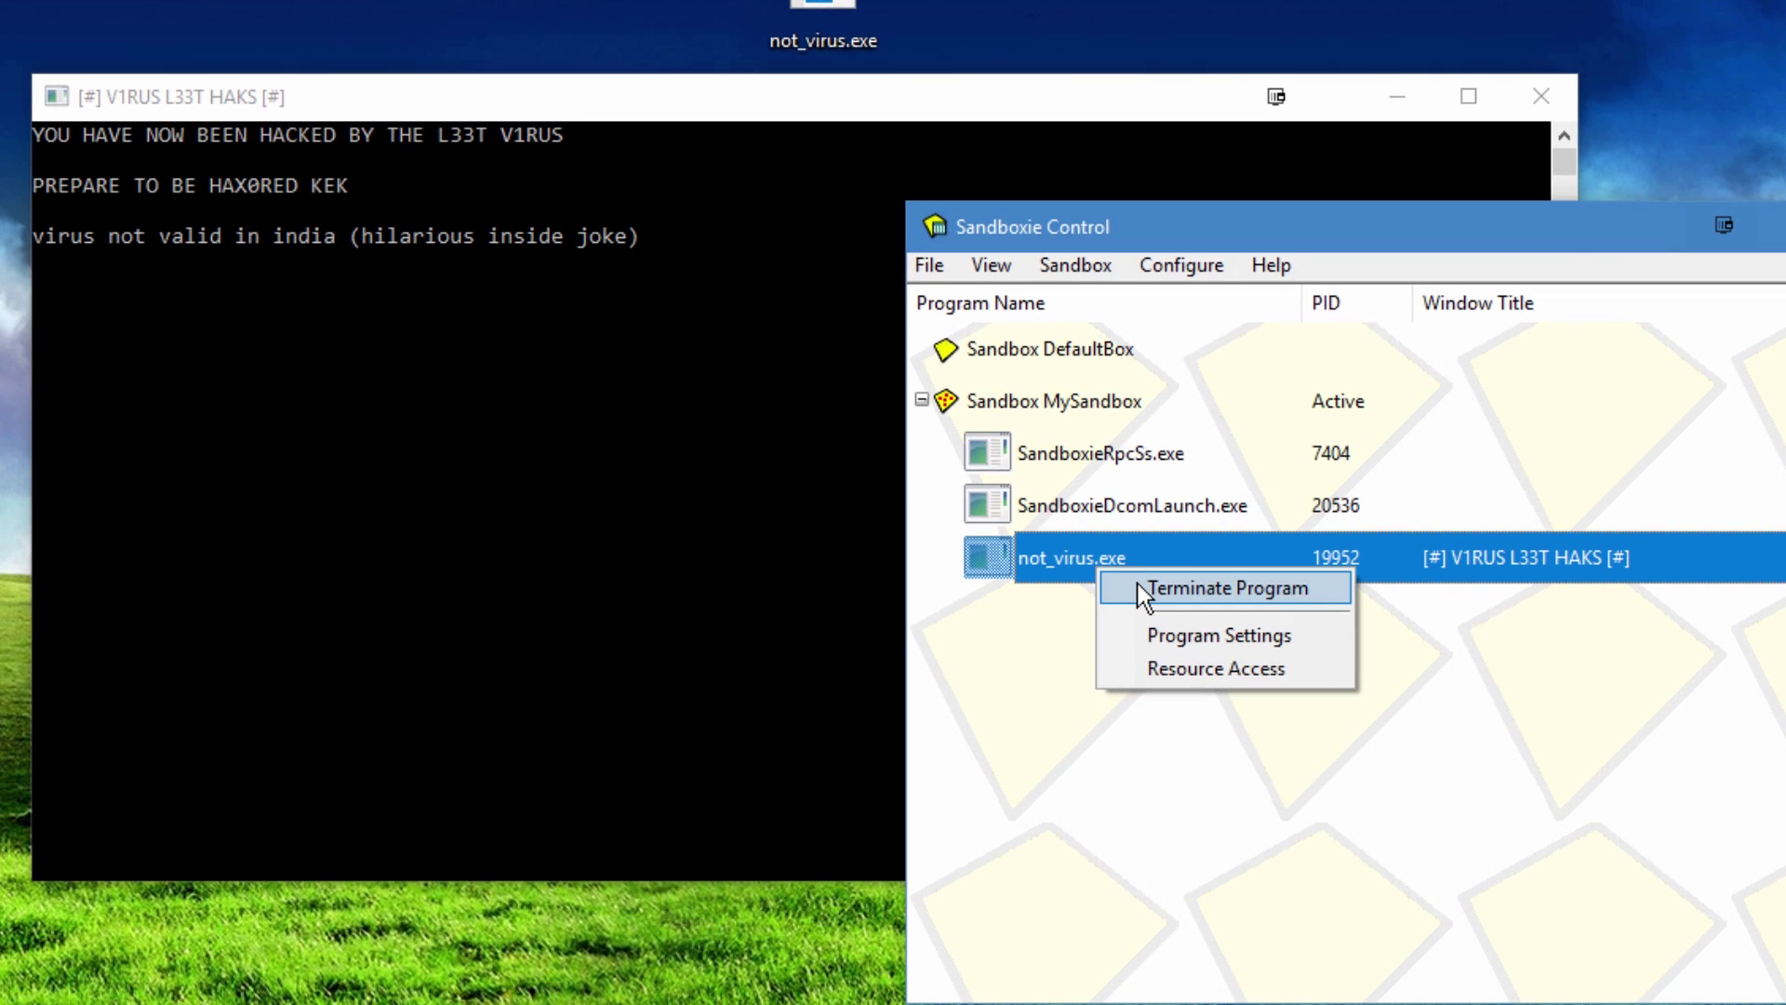
{"action": "left_click", "coordinate": [1137, 587]}
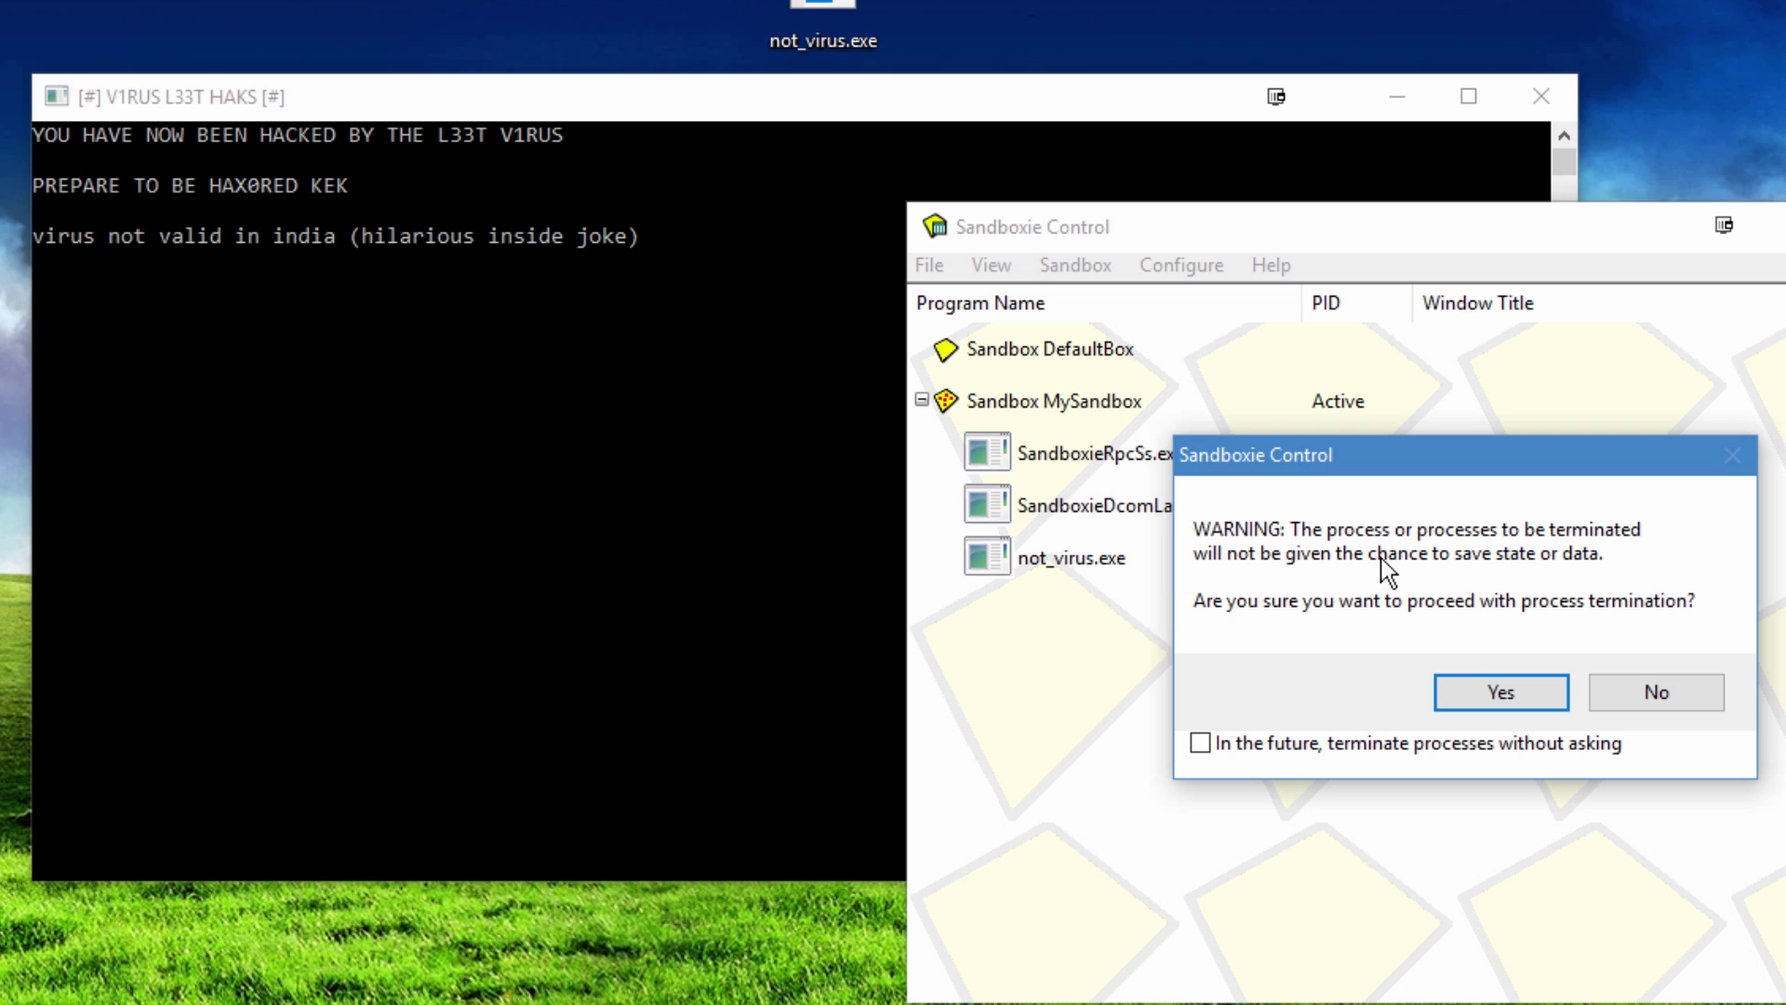
{"action": "left_click", "coordinate": [1455, 693]}
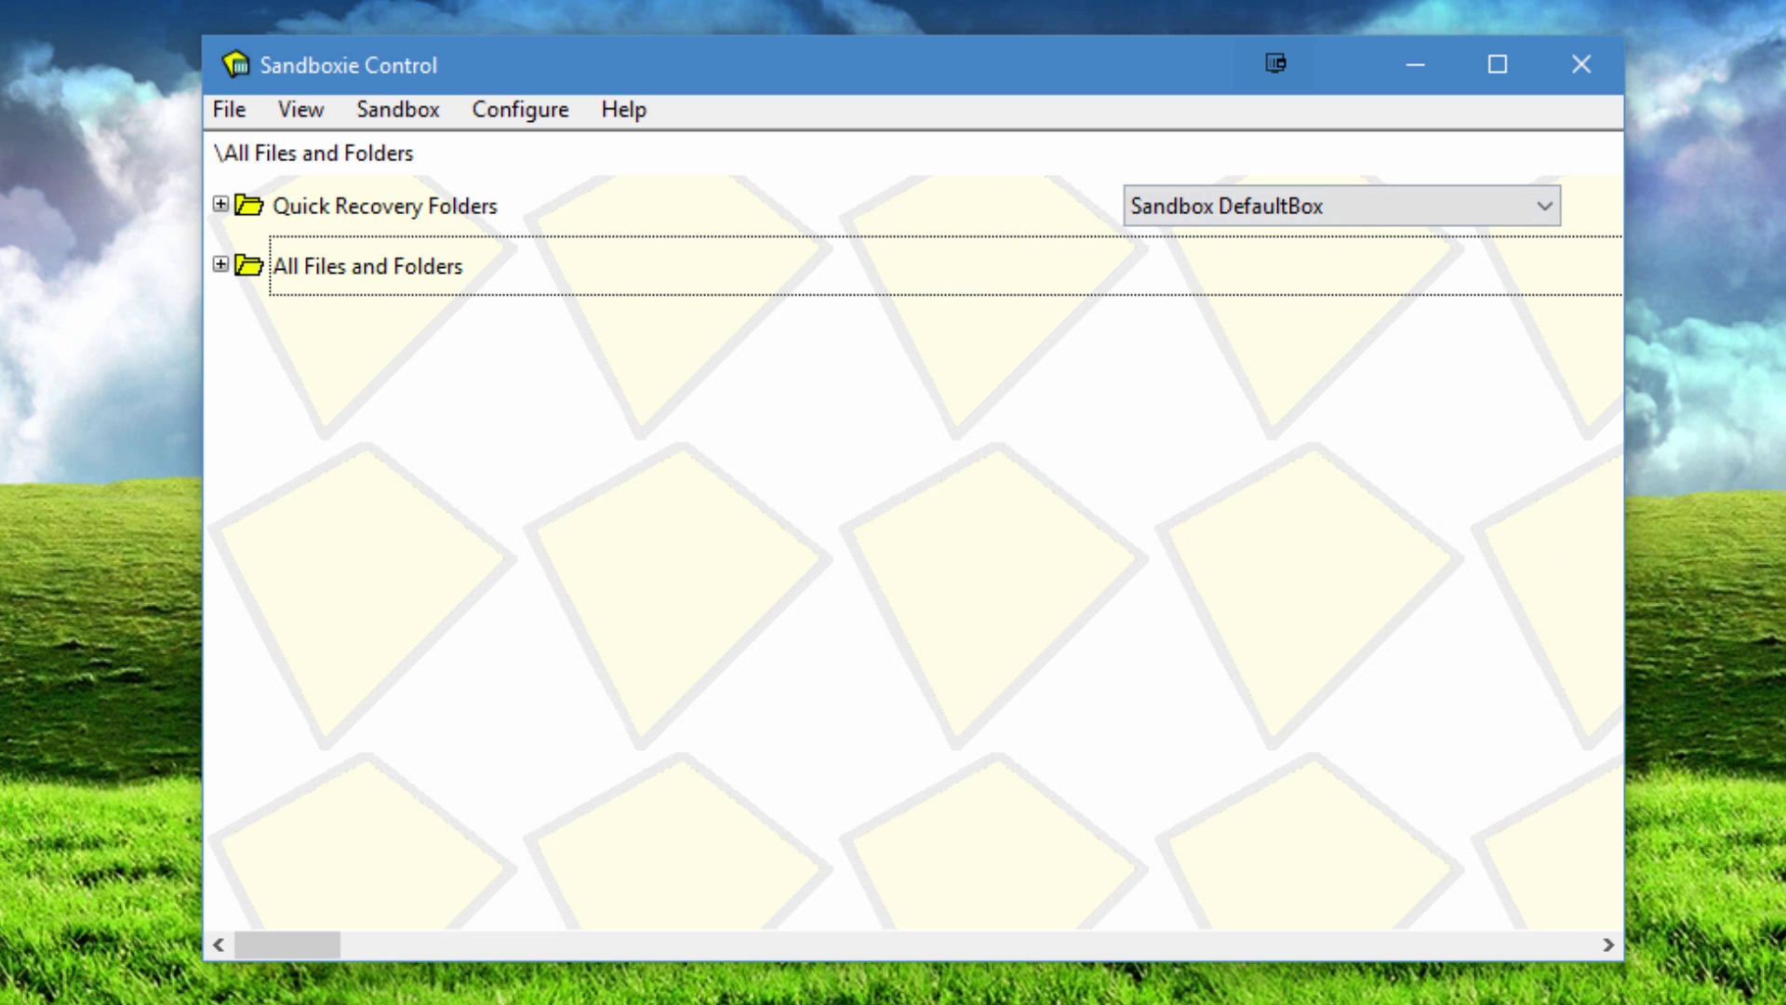
- Delete the contents of the DefaultBox sandbox in Sandboxie Control
{"action": "left_click", "coordinate": [417, 110]}
{"action": "mouse_move", "coordinate": [422, 195]}
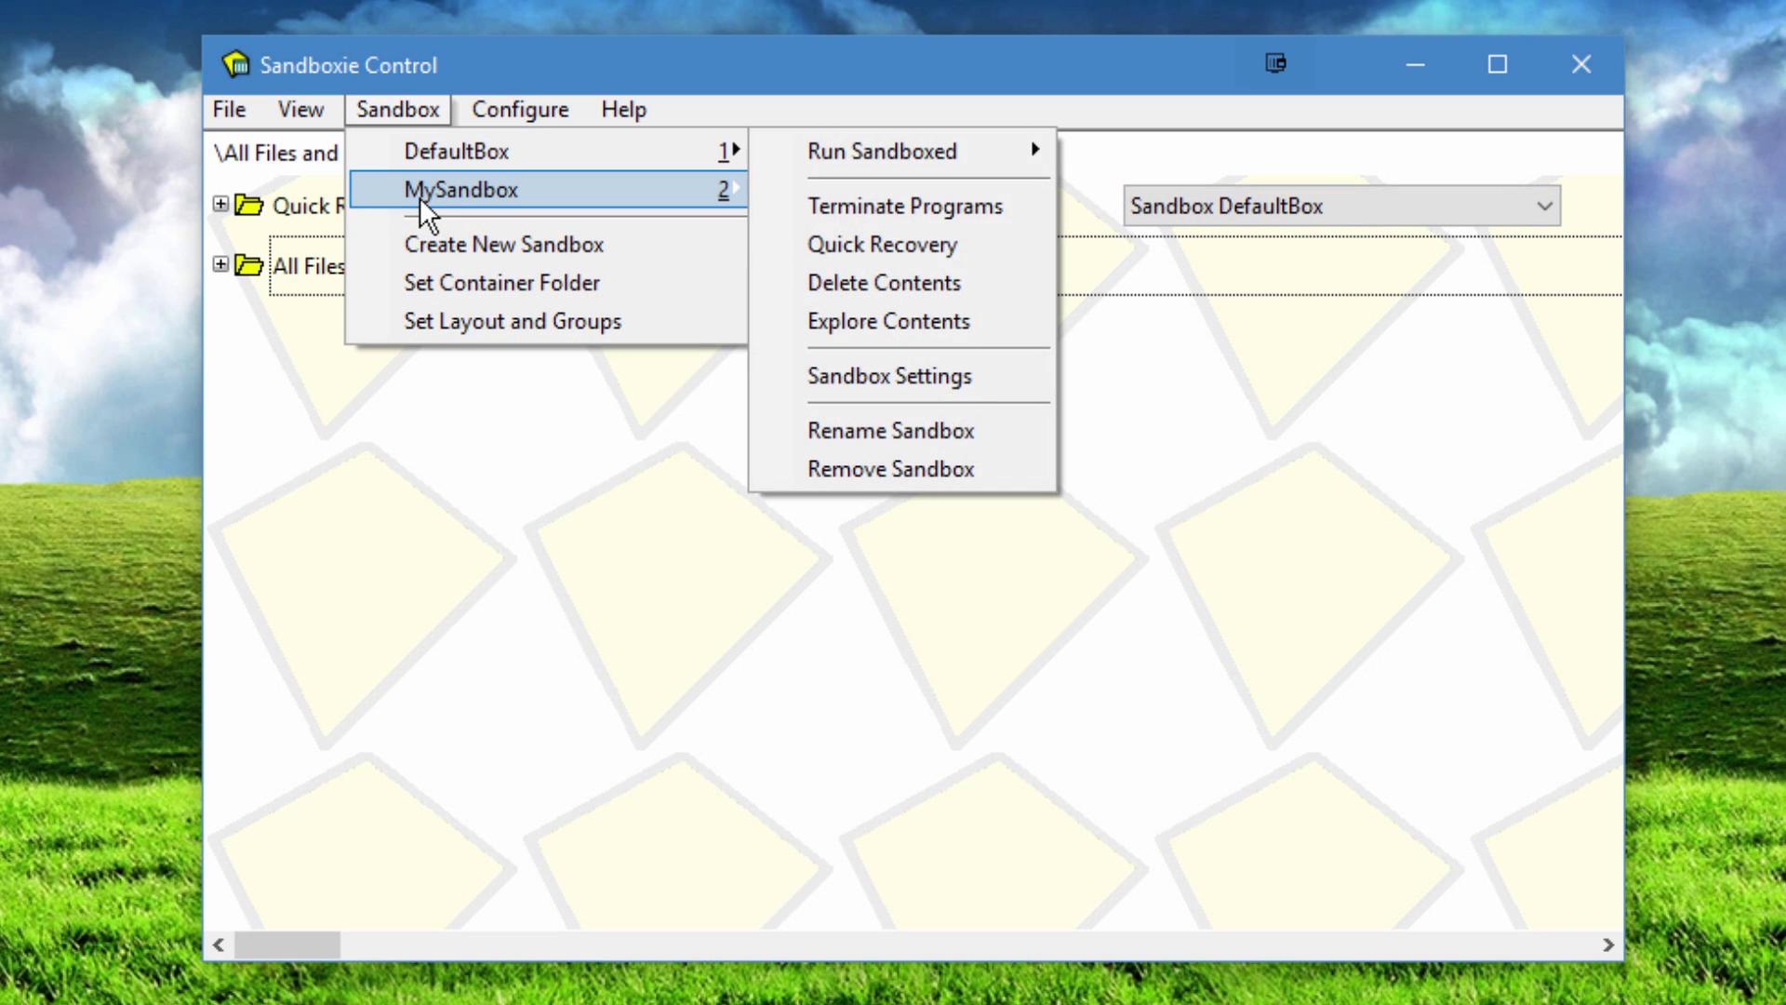
{"action": "mouse_move", "coordinate": [780, 185]}
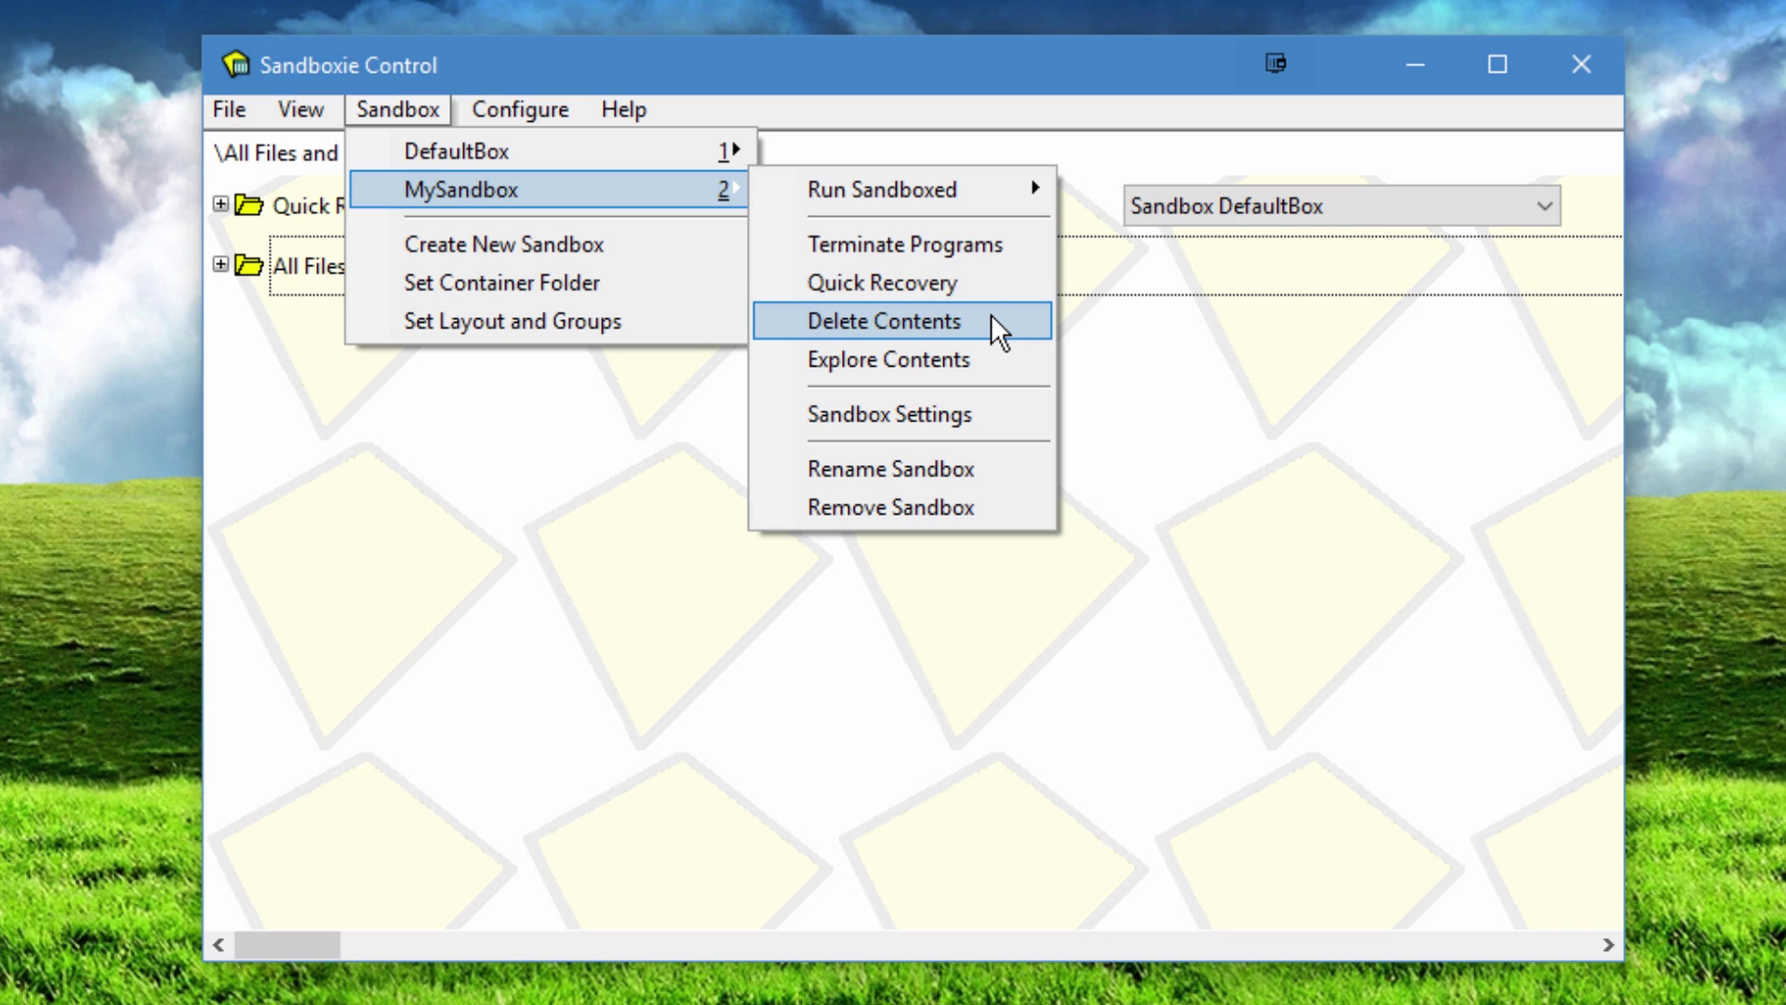
{"action": "mouse_move", "coordinate": [716, 158]}
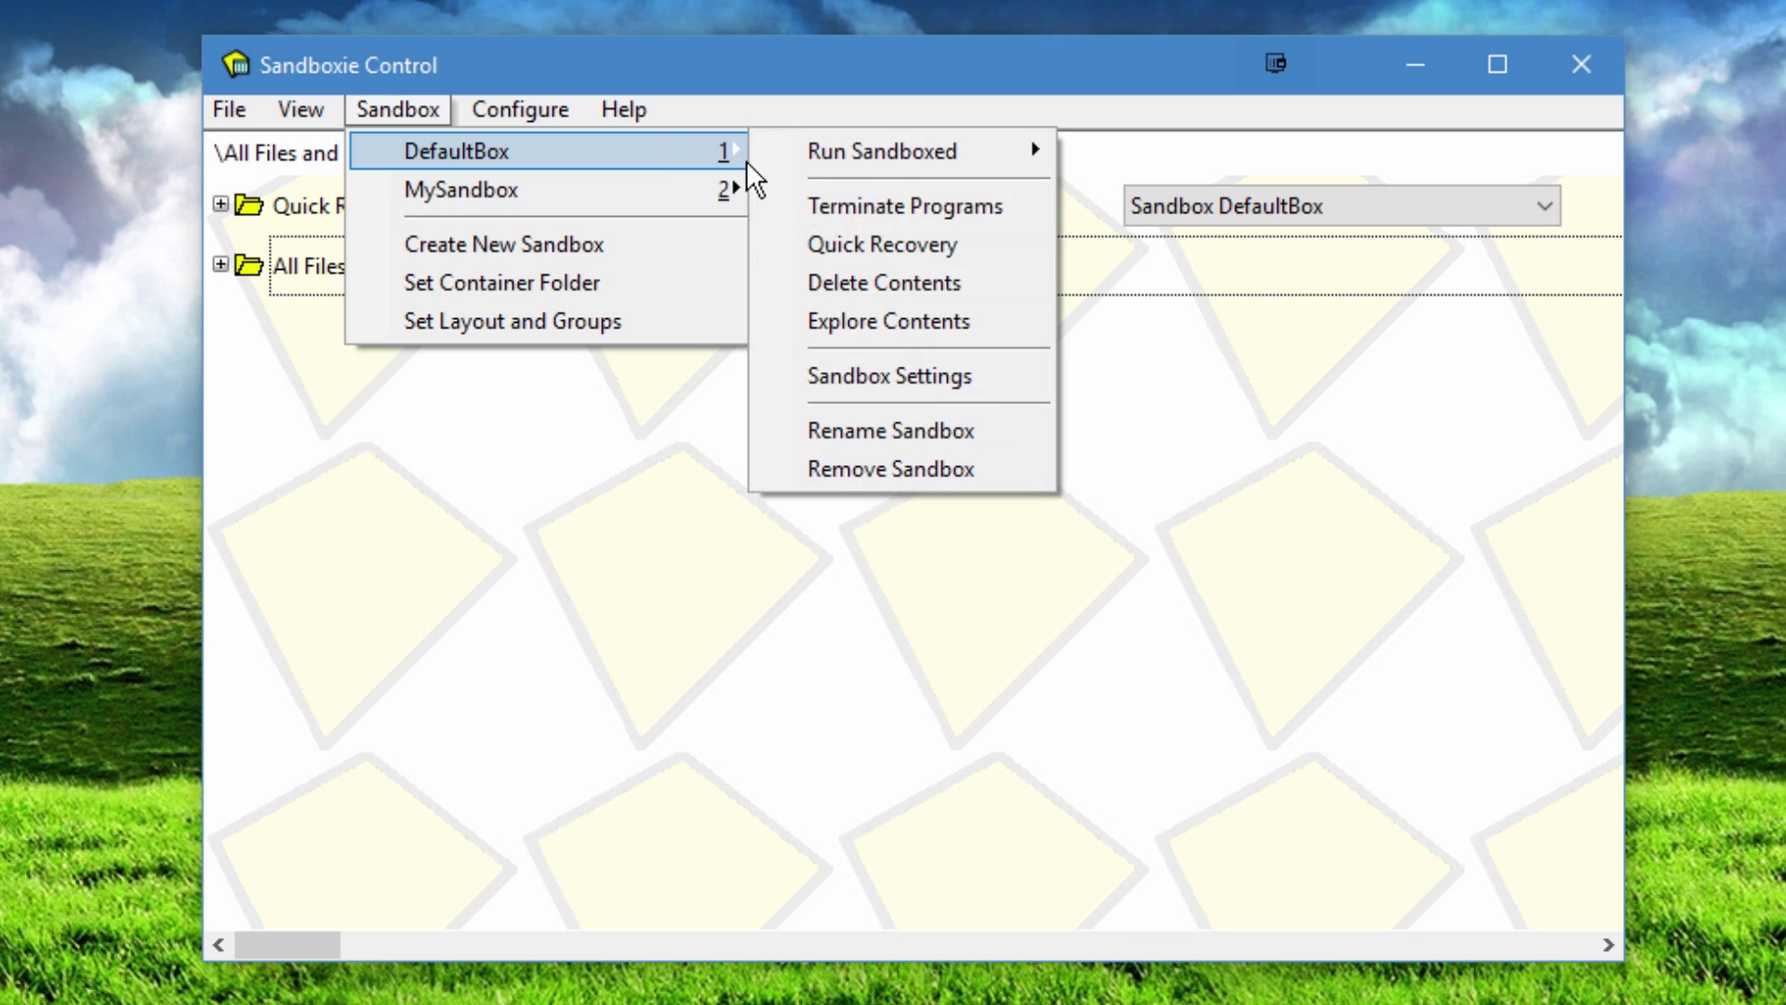
{"action": "left_click", "coordinate": [913, 287]}
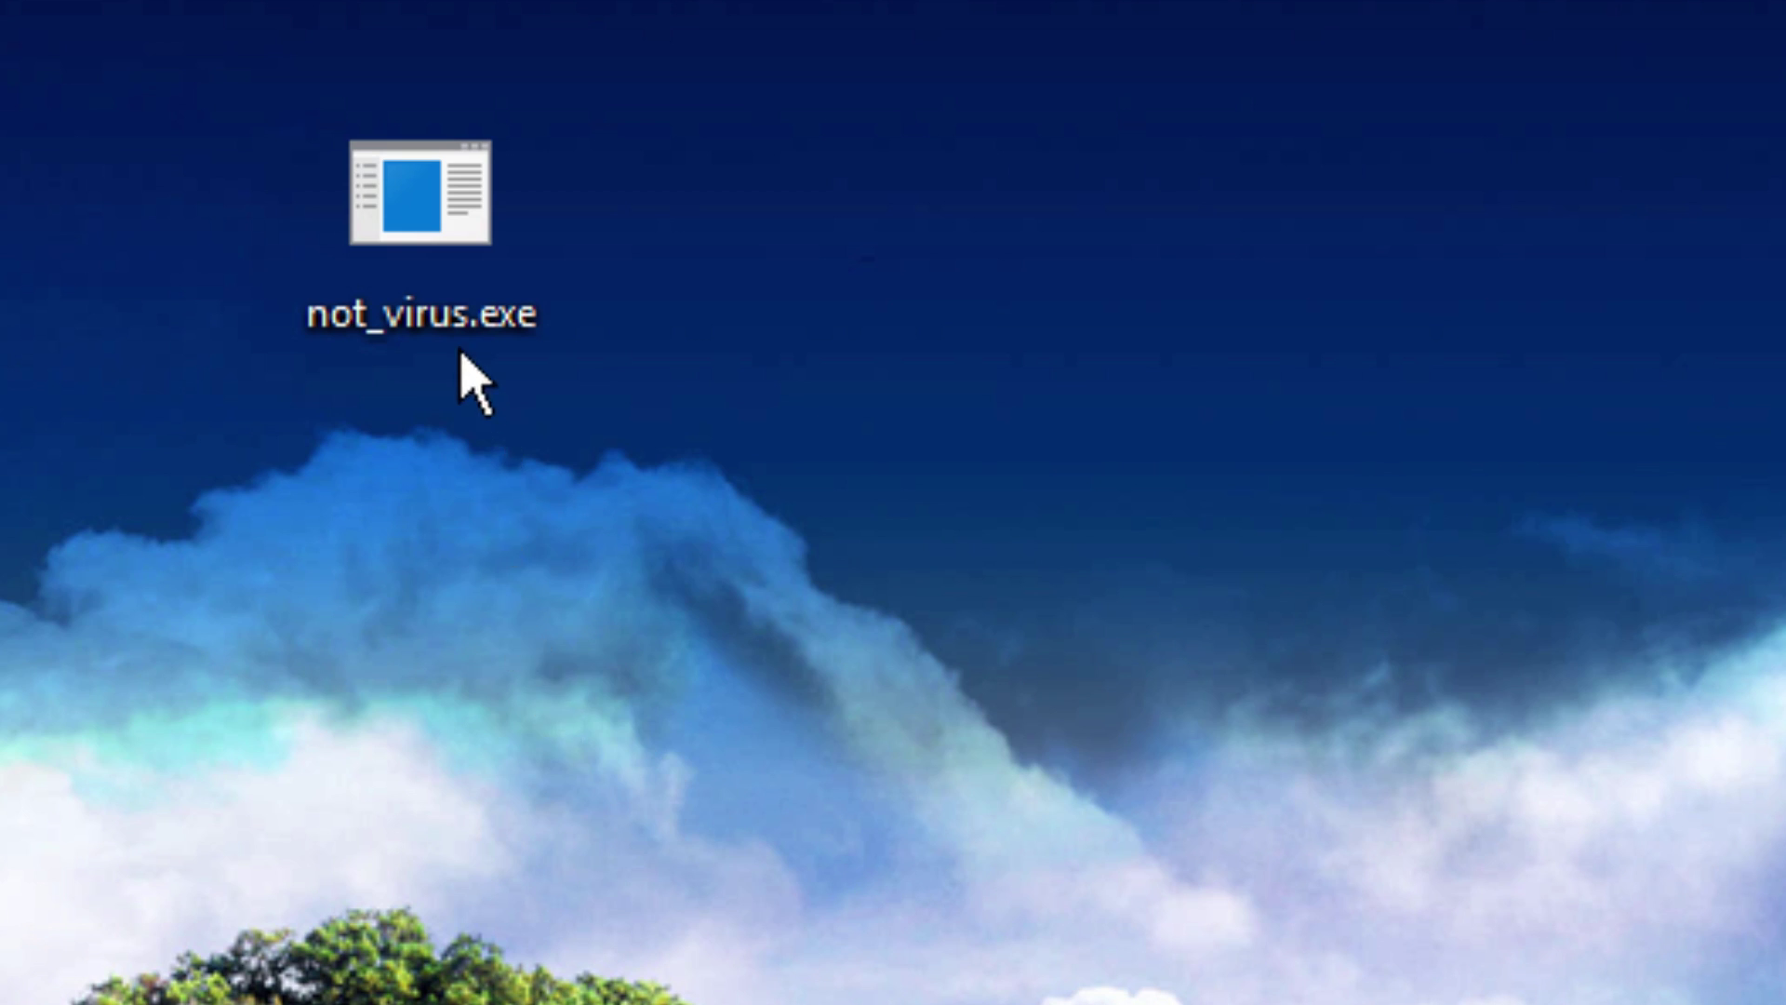
- Send not_virus.exe from the desktop to VirusTotal for analysis
{"action": "right_click", "coordinate": [502, 311]}
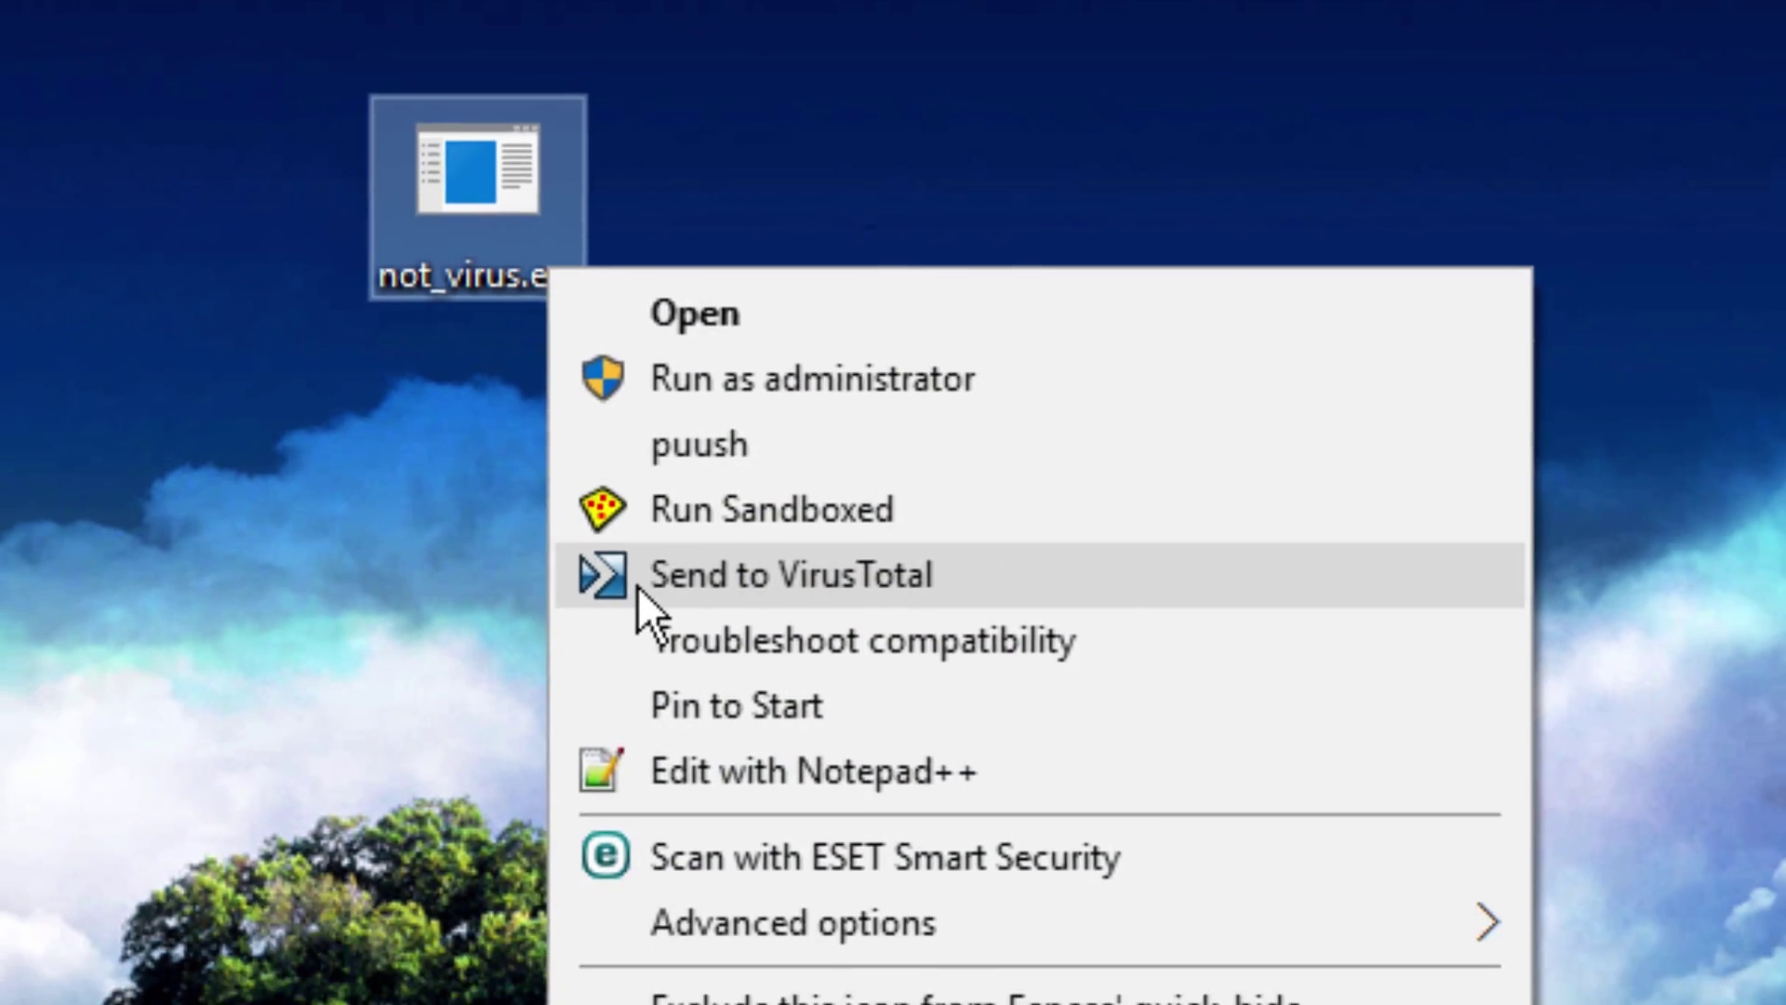
{"action": "left_click", "coordinate": [600, 665]}
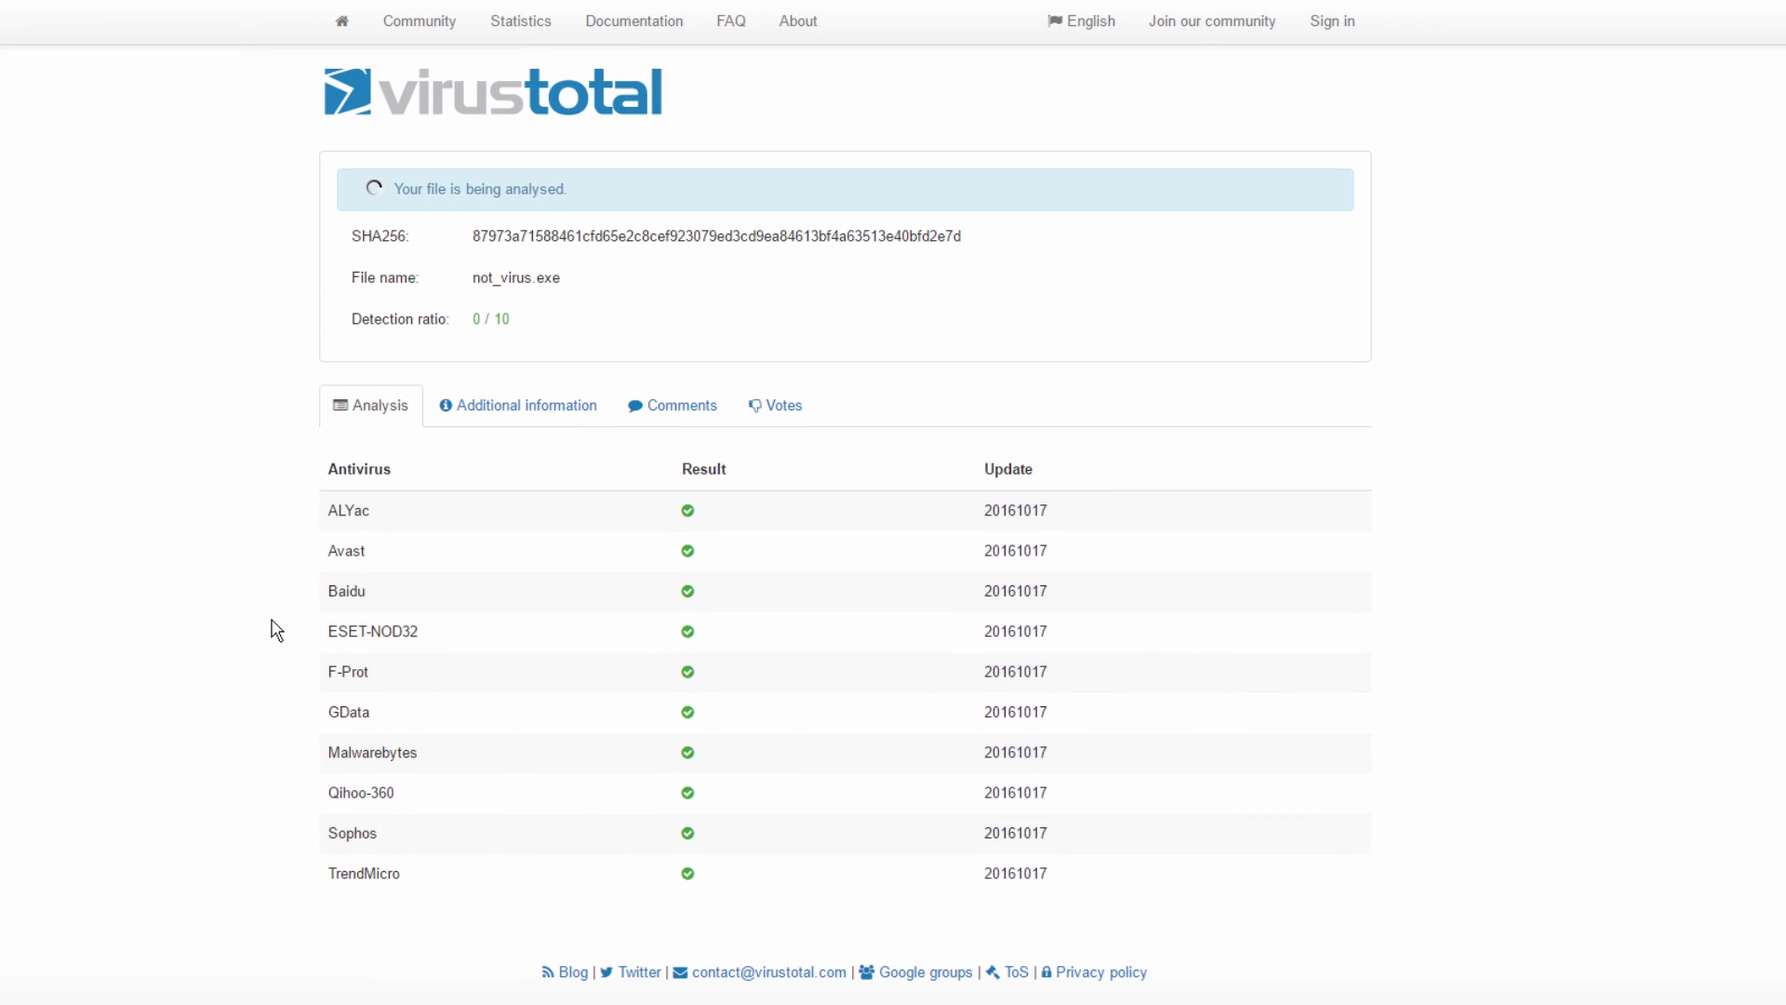
- Send the Sandboxie installer from the desktop to VirusTotal for analysis
{"action": "right_click", "coordinate": [344, 346]}
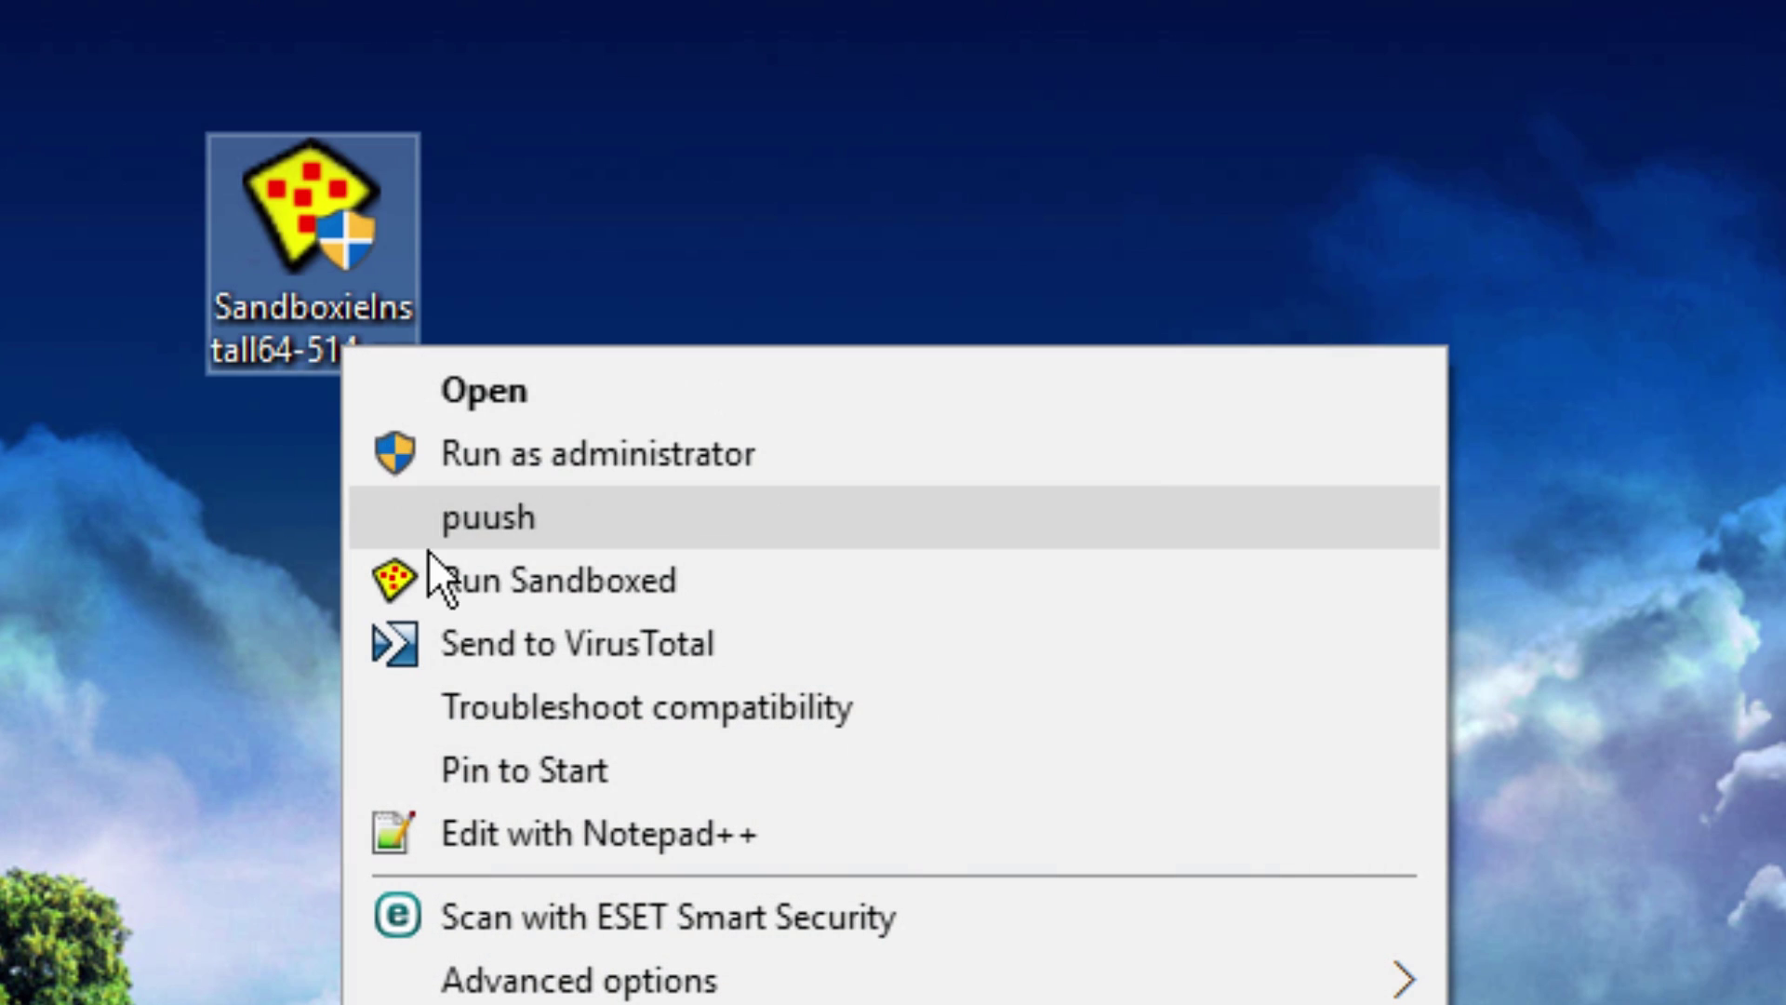
{"action": "left_click", "coordinate": [478, 634]}
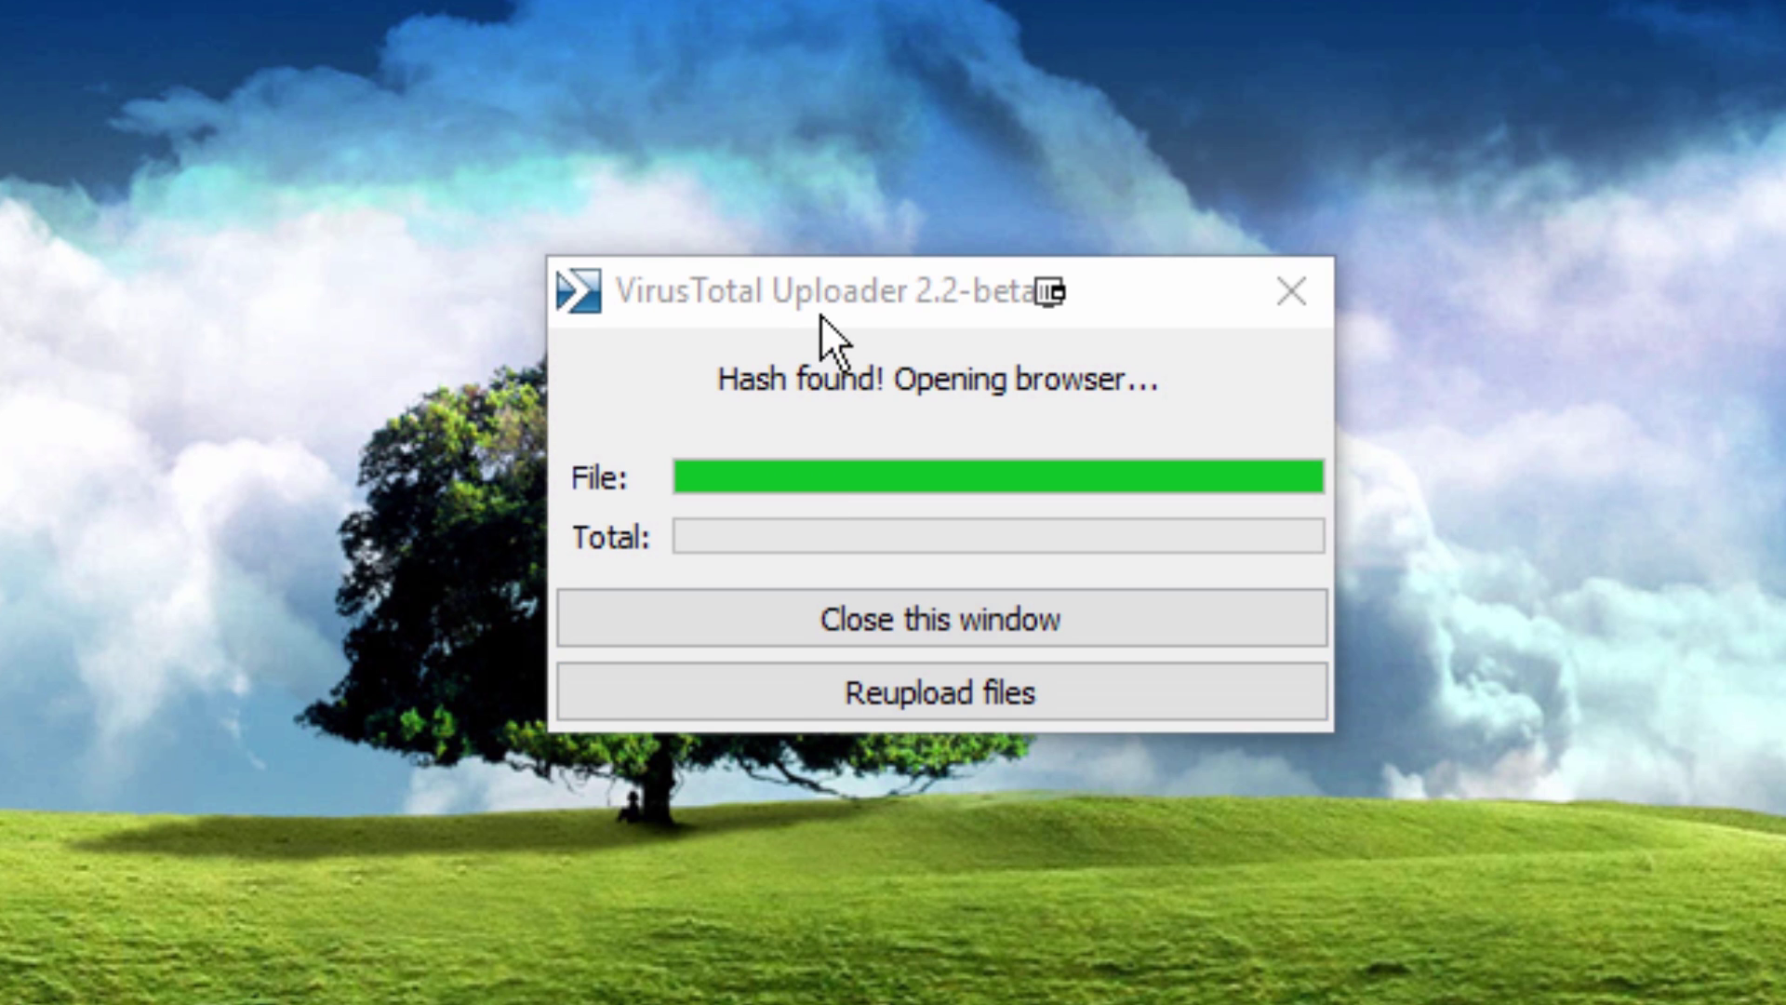
{"action": "left_click", "coordinate": [730, 307]}
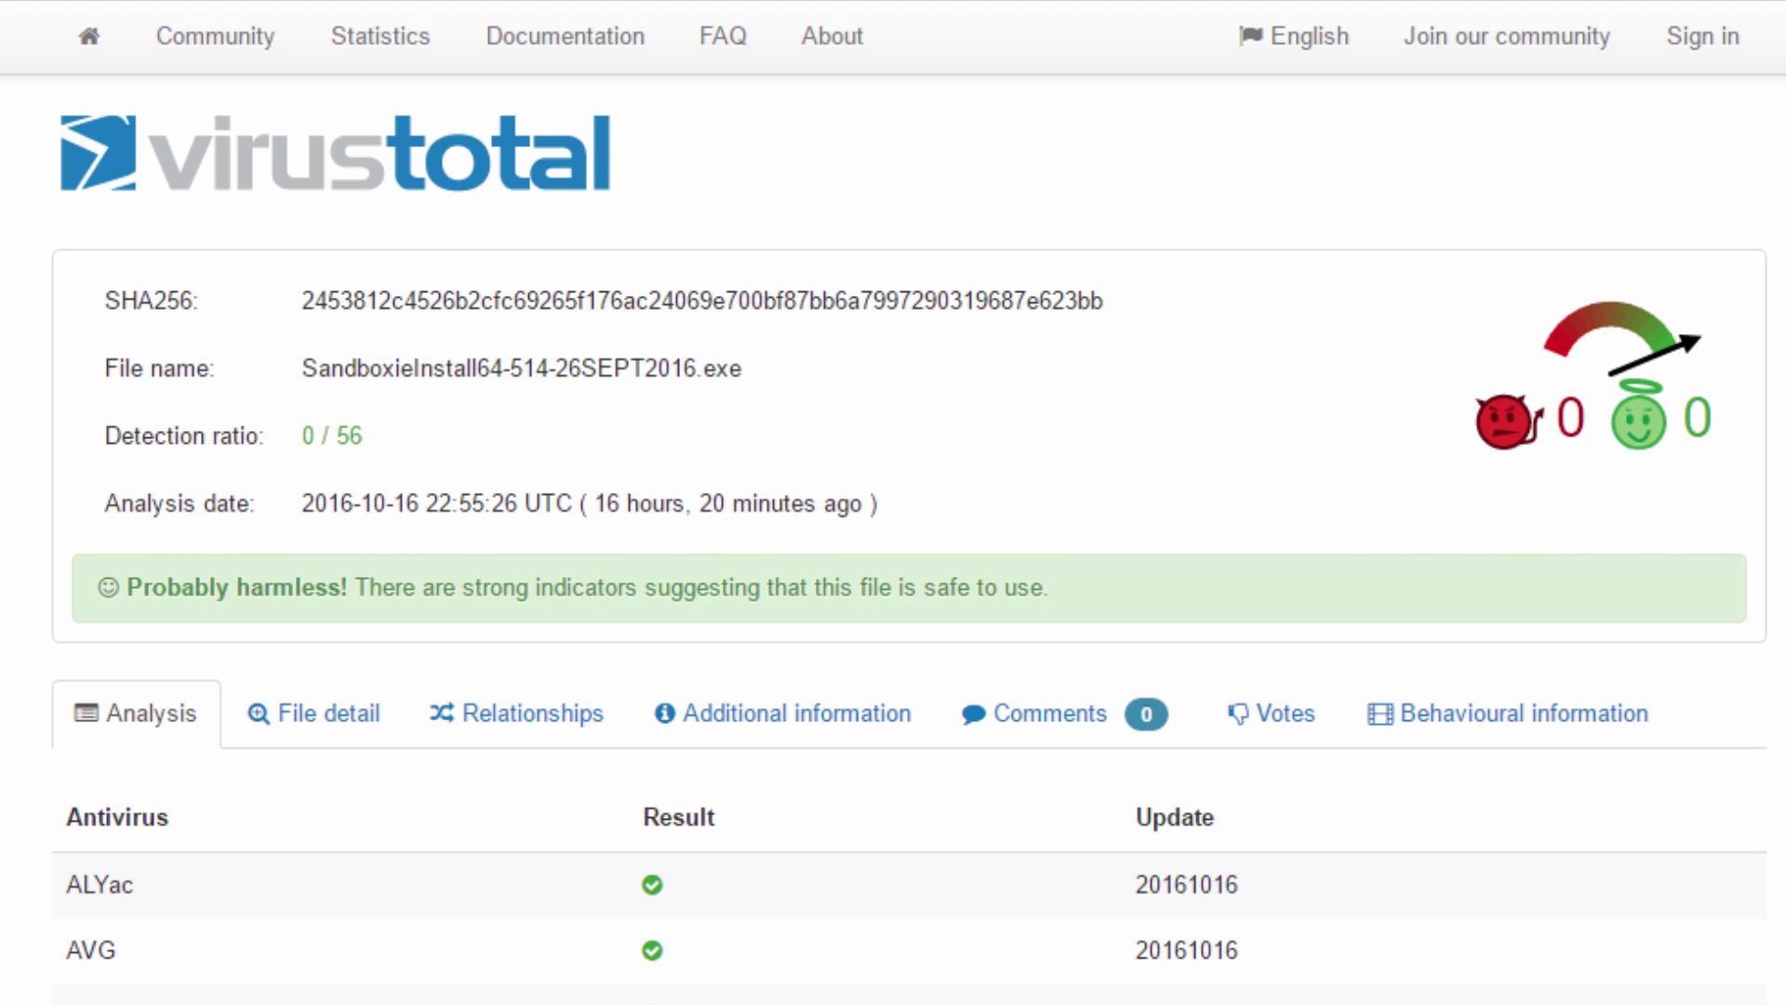
- Review the individual antivirus engine results in the VirusTotal report for SandboxieInstall64-514-26SEPT2016.exe
{"action": "scroll", "coordinate": [893, 540], "scroll_direction": "down", "scroll_amount": 5}
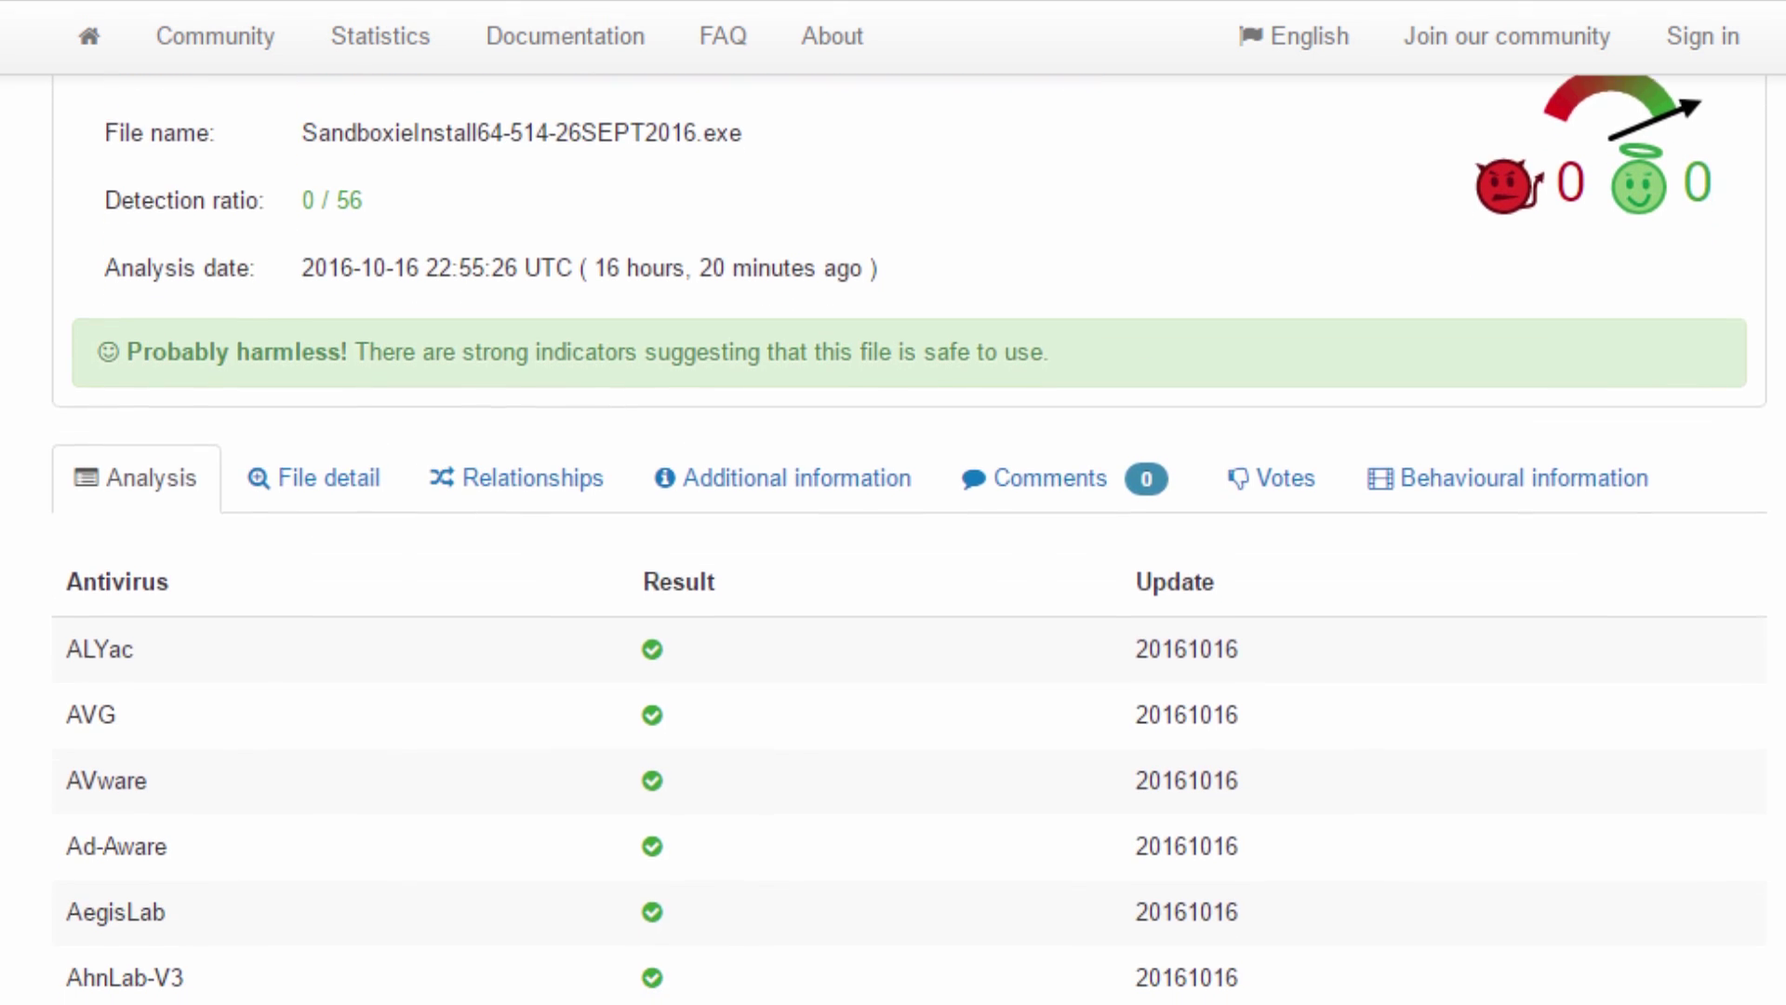
{"action": "scroll", "coordinate": [893, 540], "scroll_direction": "down", "scroll_amount": 1}
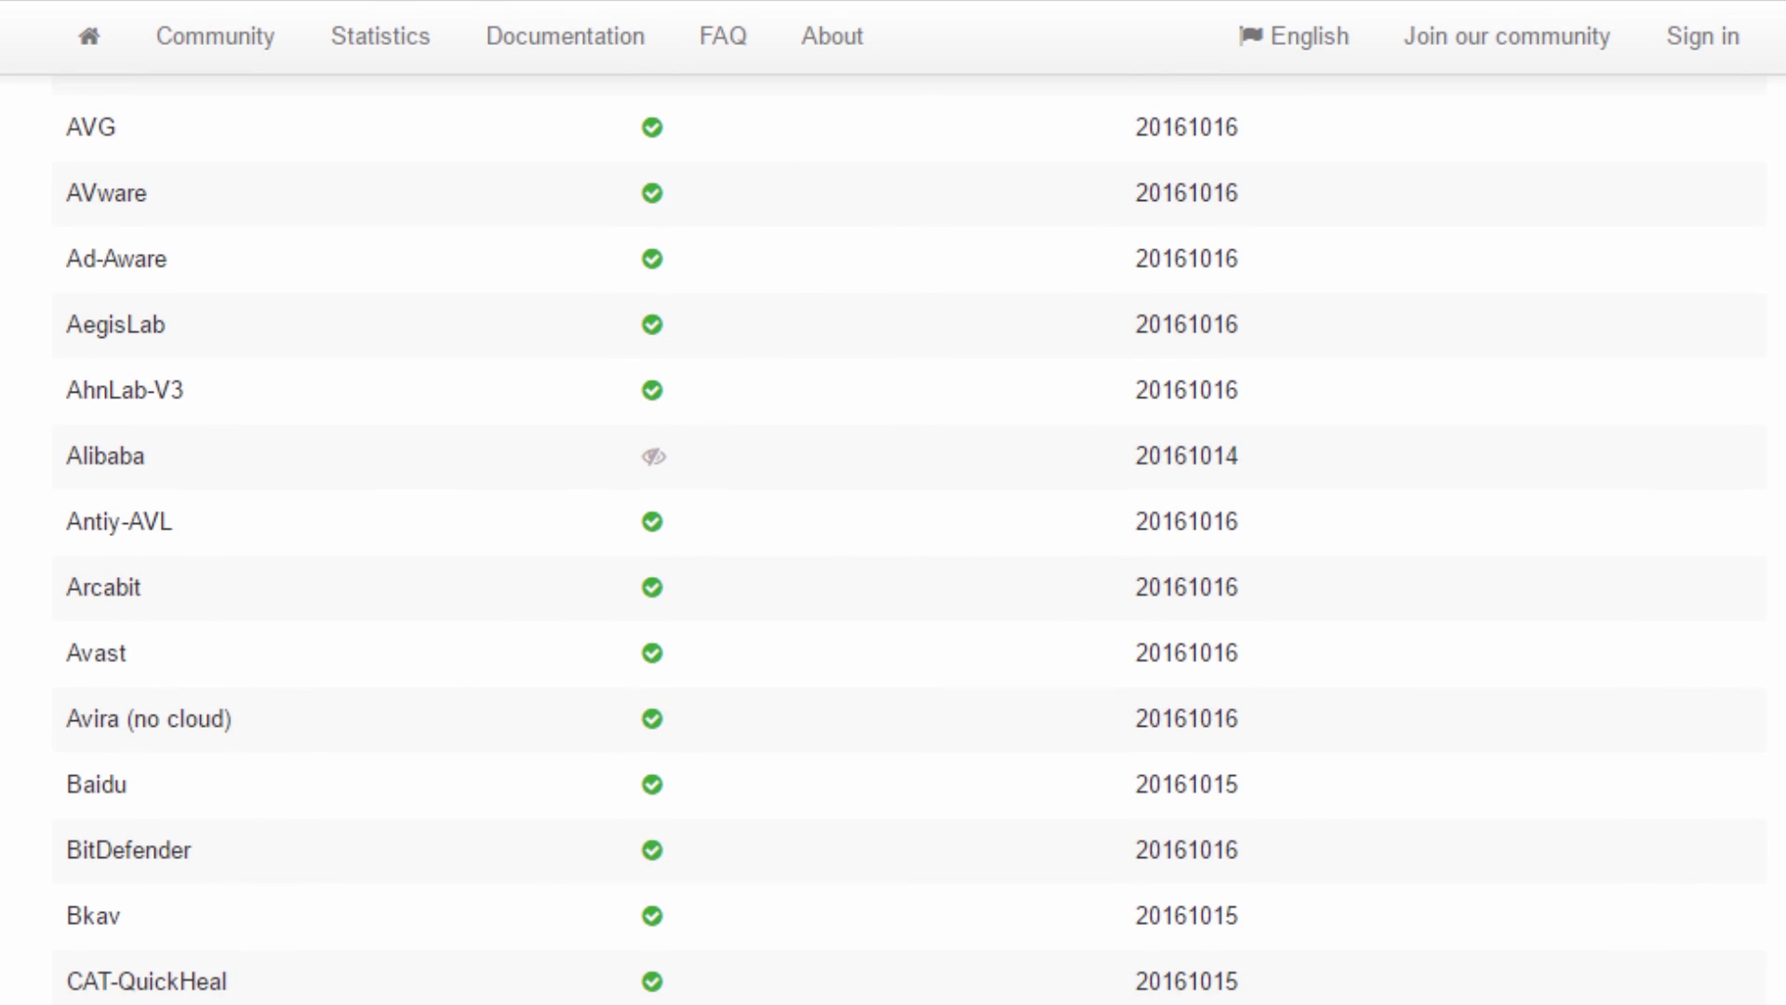
{"action": "scroll", "coordinate": [894, 540], "scroll_direction": "down", "scroll_amount": 12}
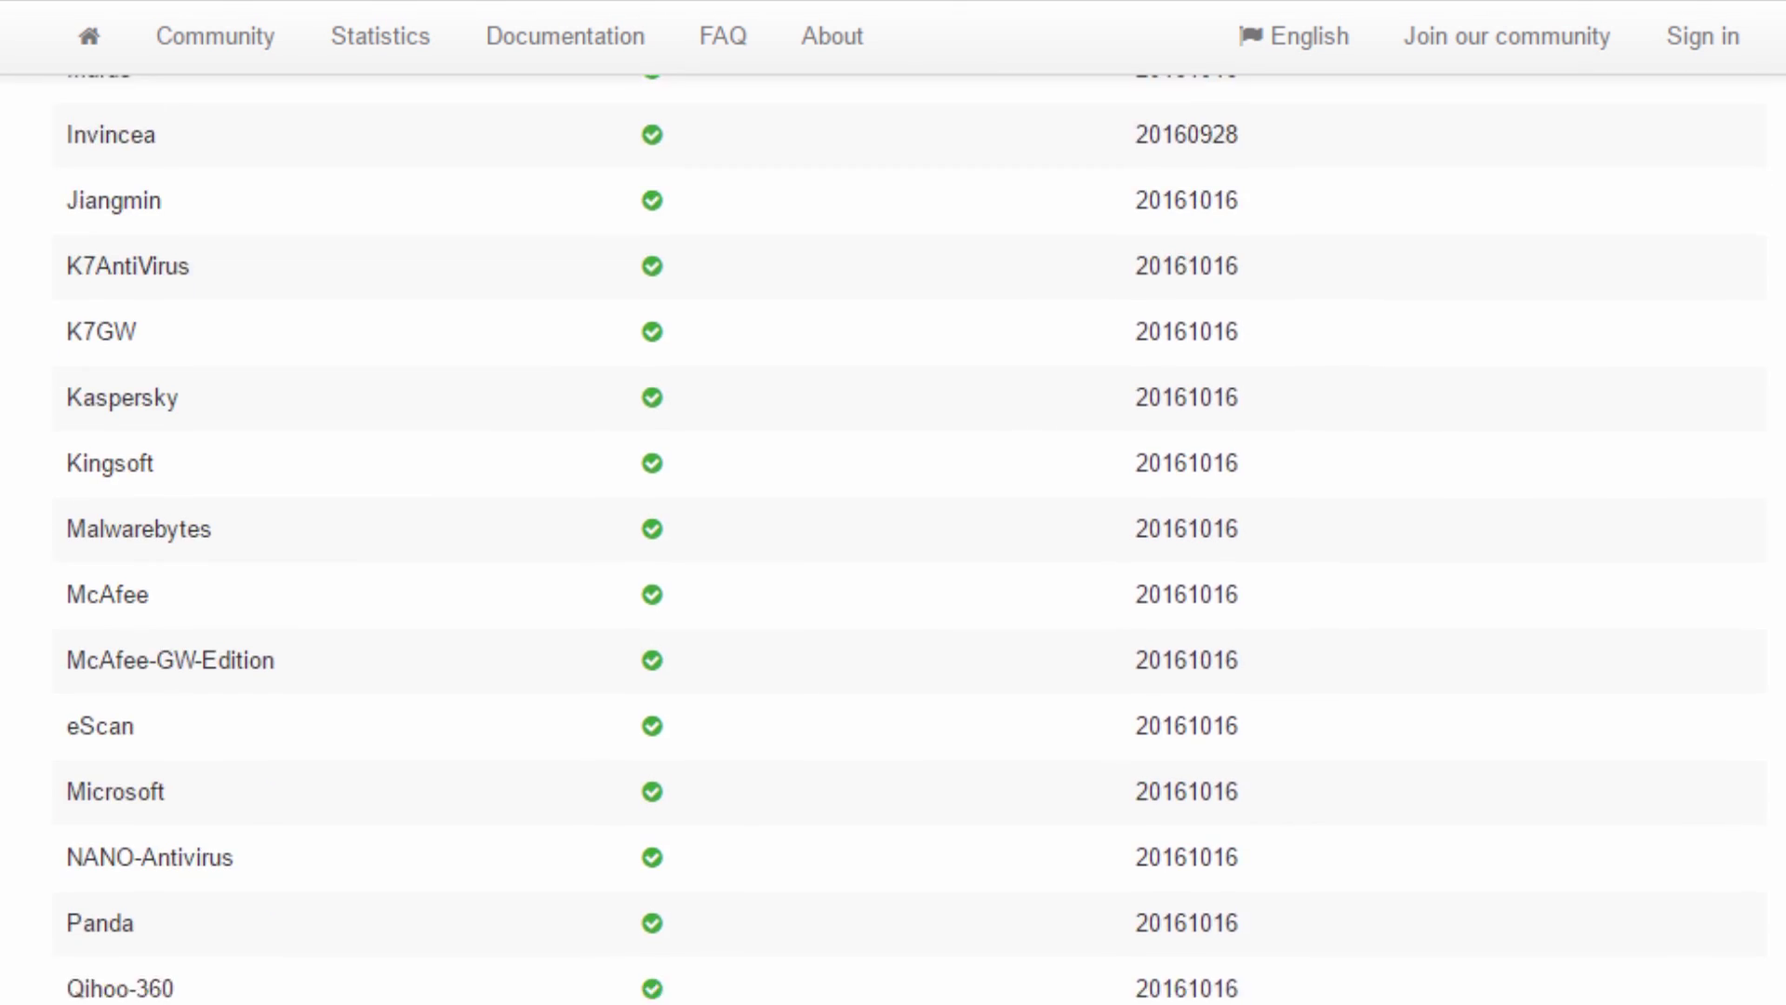
{"action": "scroll", "coordinate": [894, 539], "scroll_direction": "down", "scroll_amount": 4}
{"action": "scroll", "coordinate": [894, 540], "scroll_direction": "up", "scroll_amount": 20}
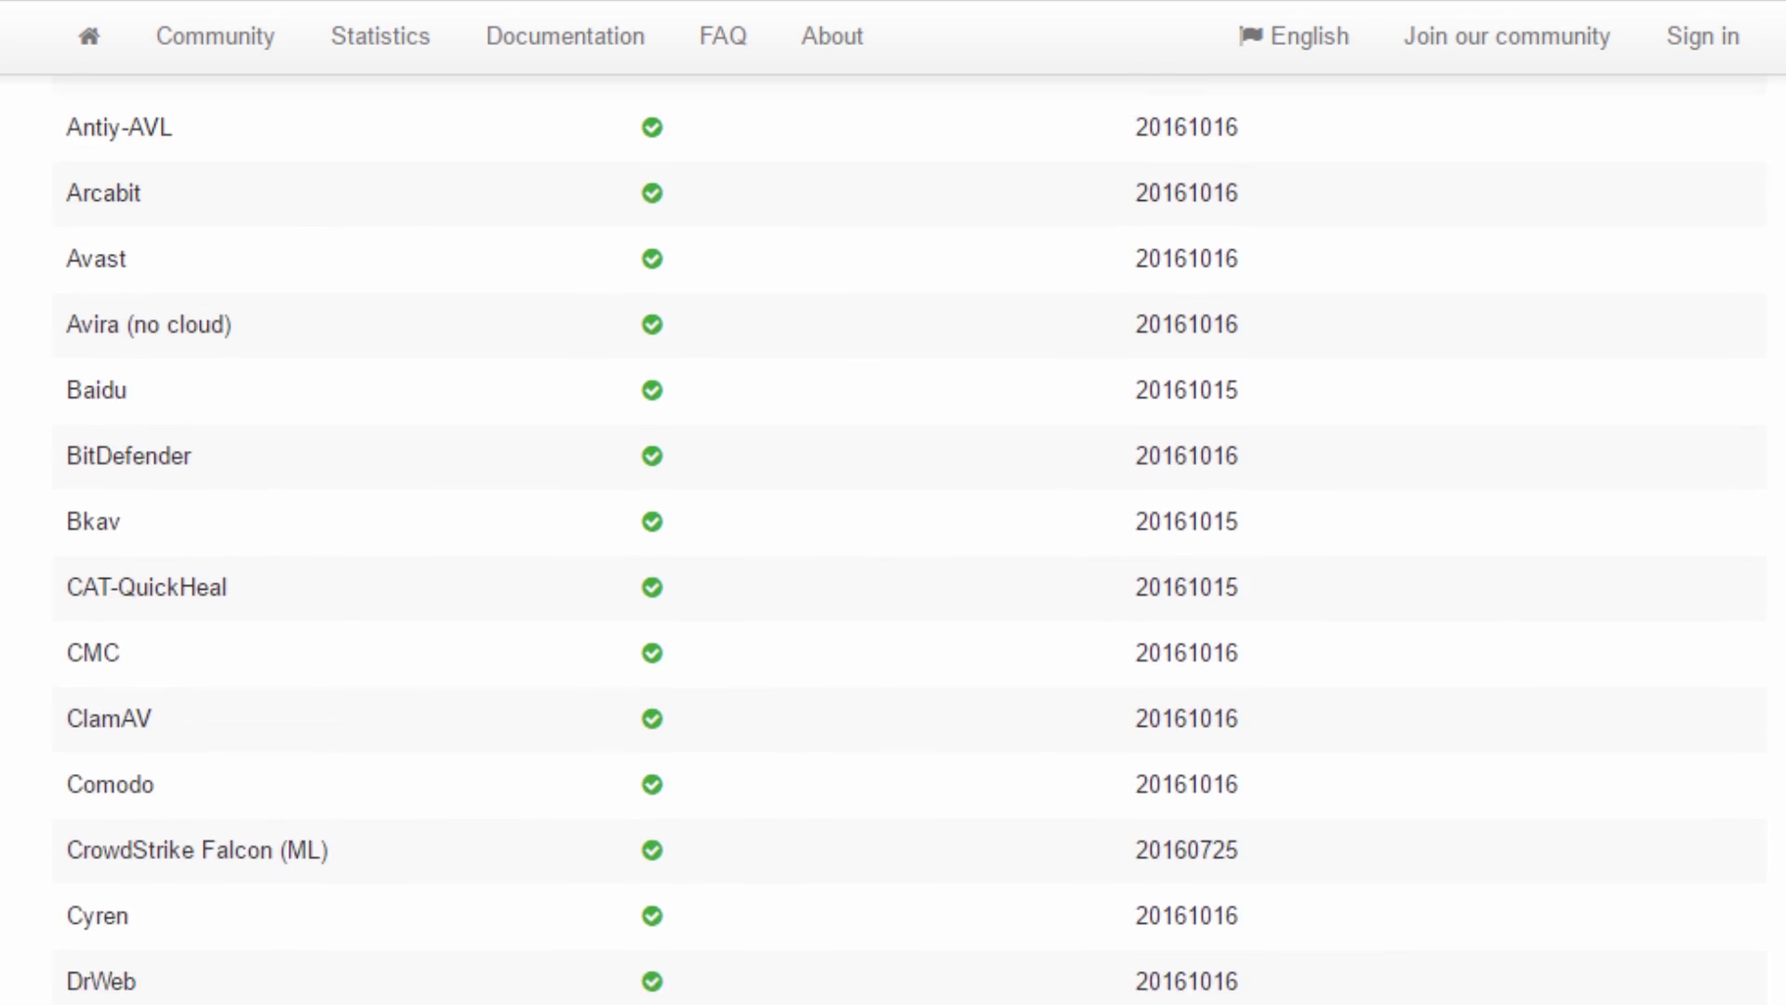
{"action": "scroll", "coordinate": [893, 540], "scroll_direction": "up", "scroll_amount": 2}
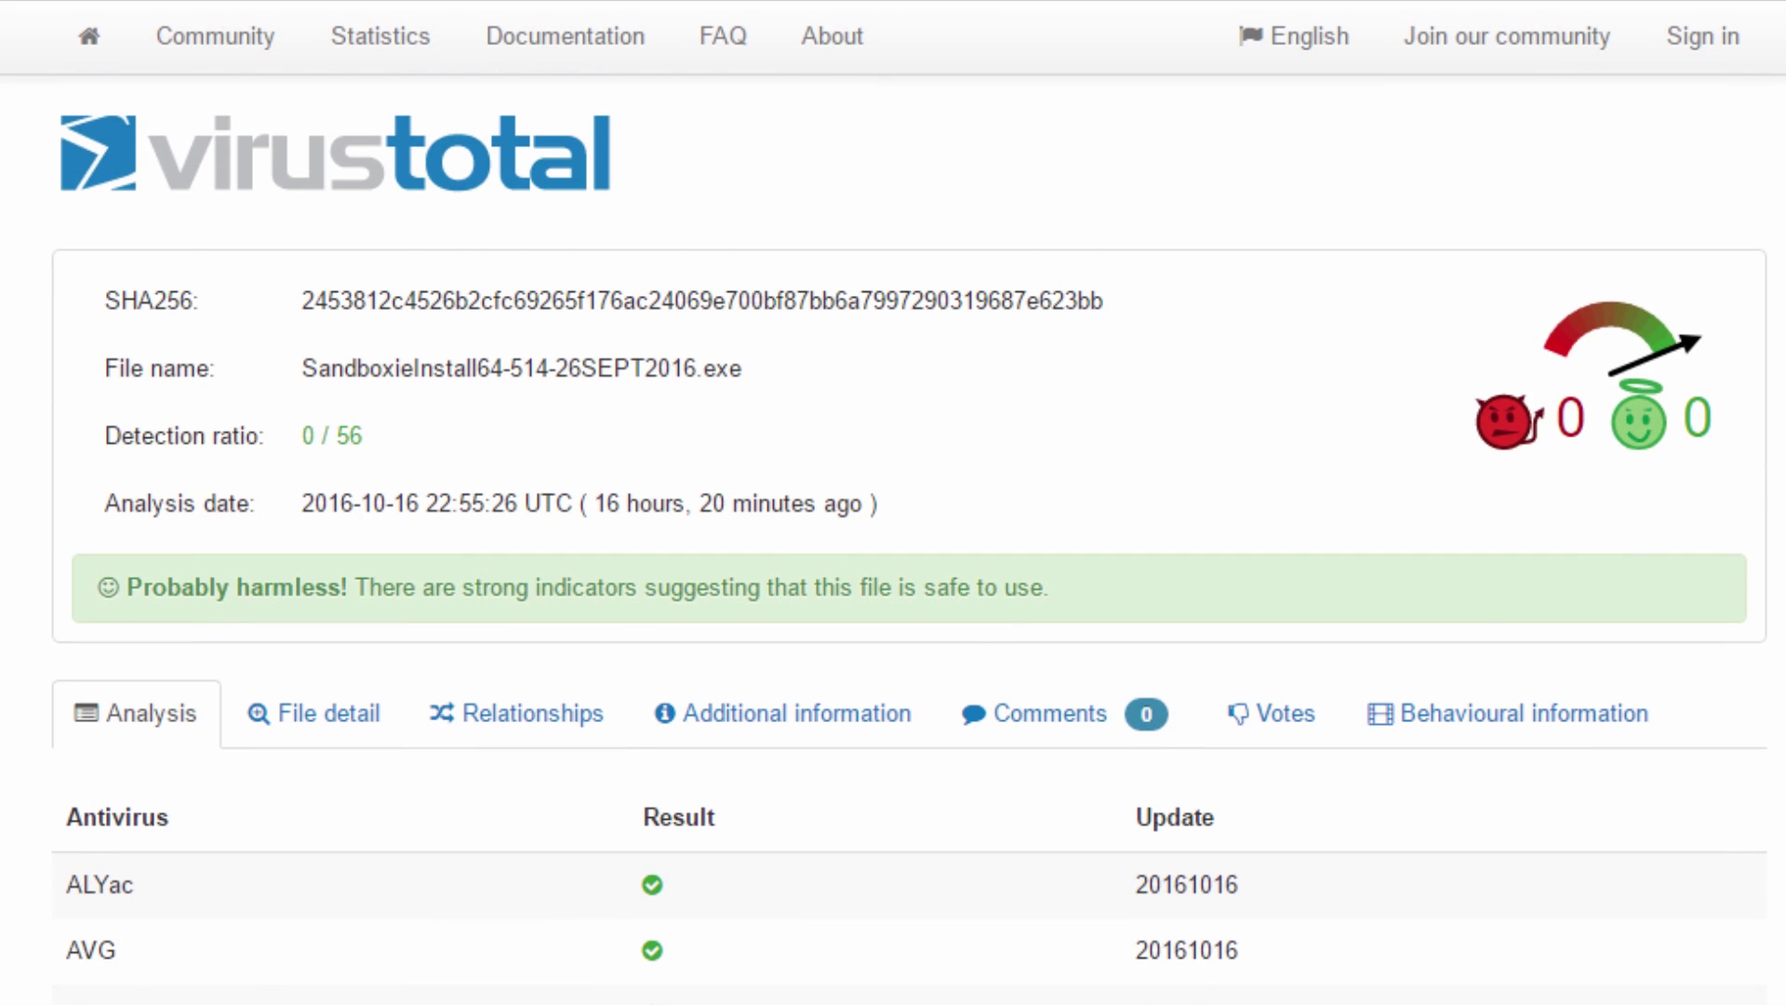
- Check the community votes for the Sandboxie installer, followed by its analysis and file details
{"action": "left_click", "coordinate": [1266, 715]}
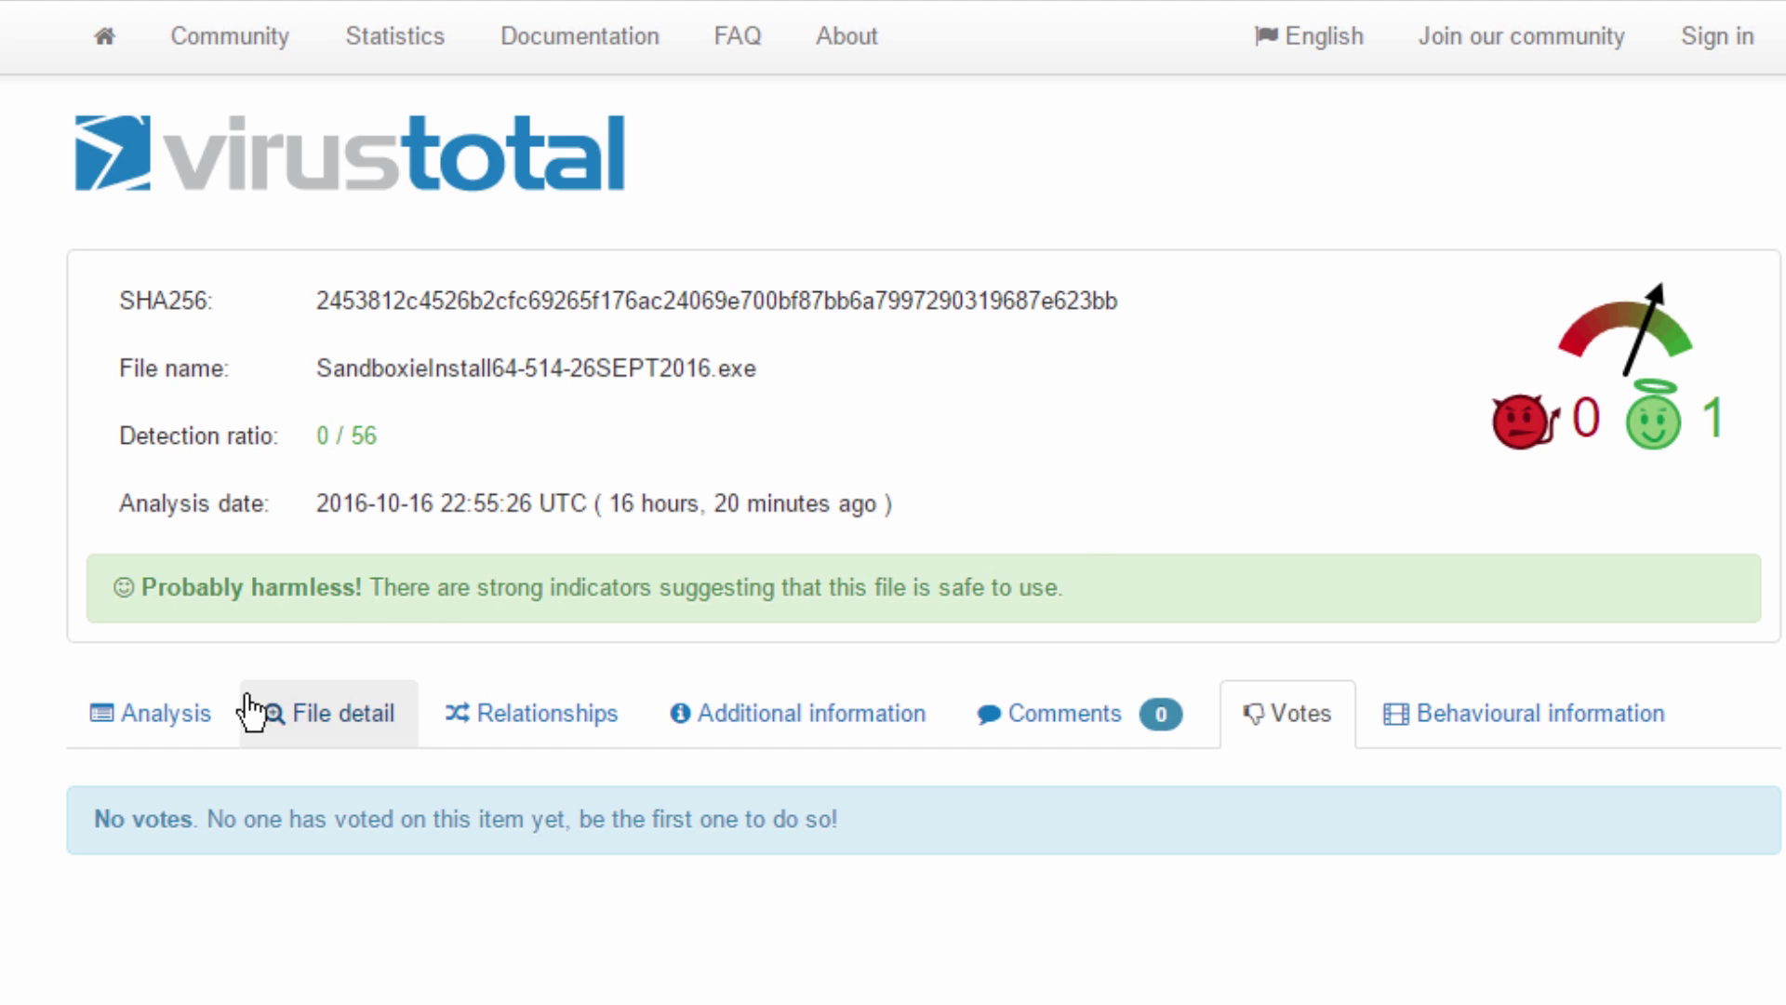
{"action": "left_click", "coordinate": [149, 716]}
{"action": "left_click", "coordinate": [349, 729]}
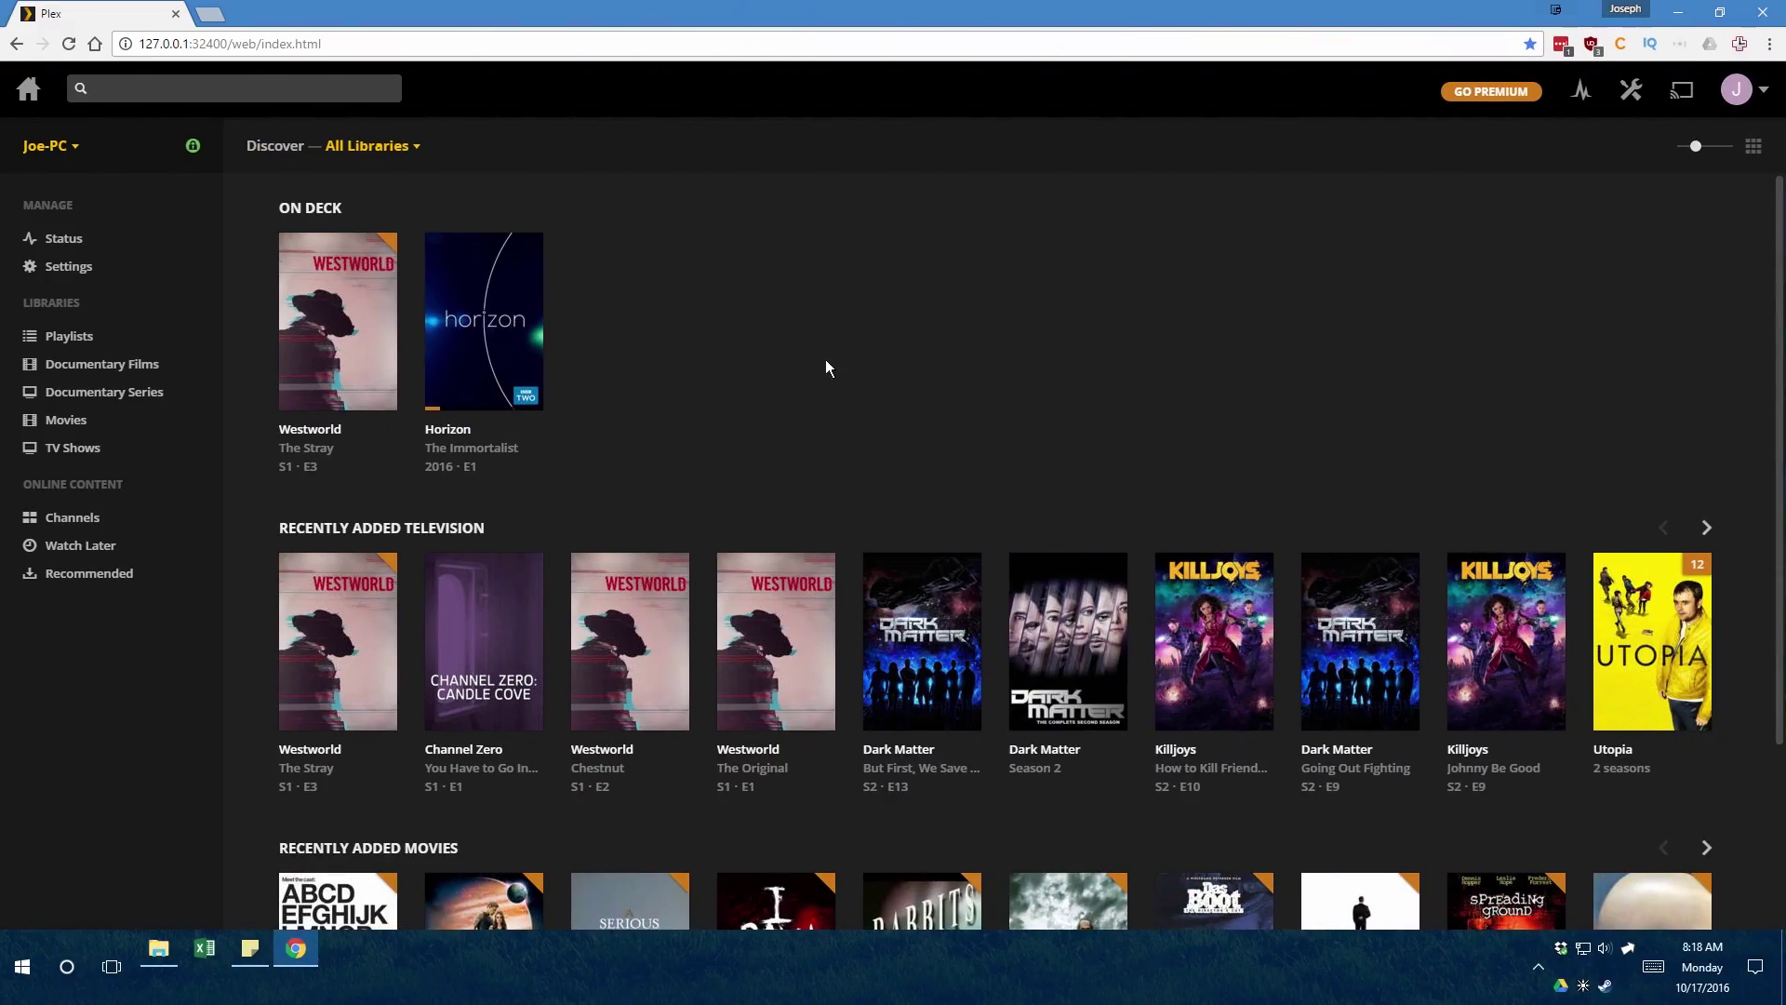
- Look over the On Deck, Recently Added Television and Recently Added Movies sections on the Plex web home page
{"action": "scroll", "coordinate": [234, 290], "scroll_direction": "down", "scroll_amount": 1}
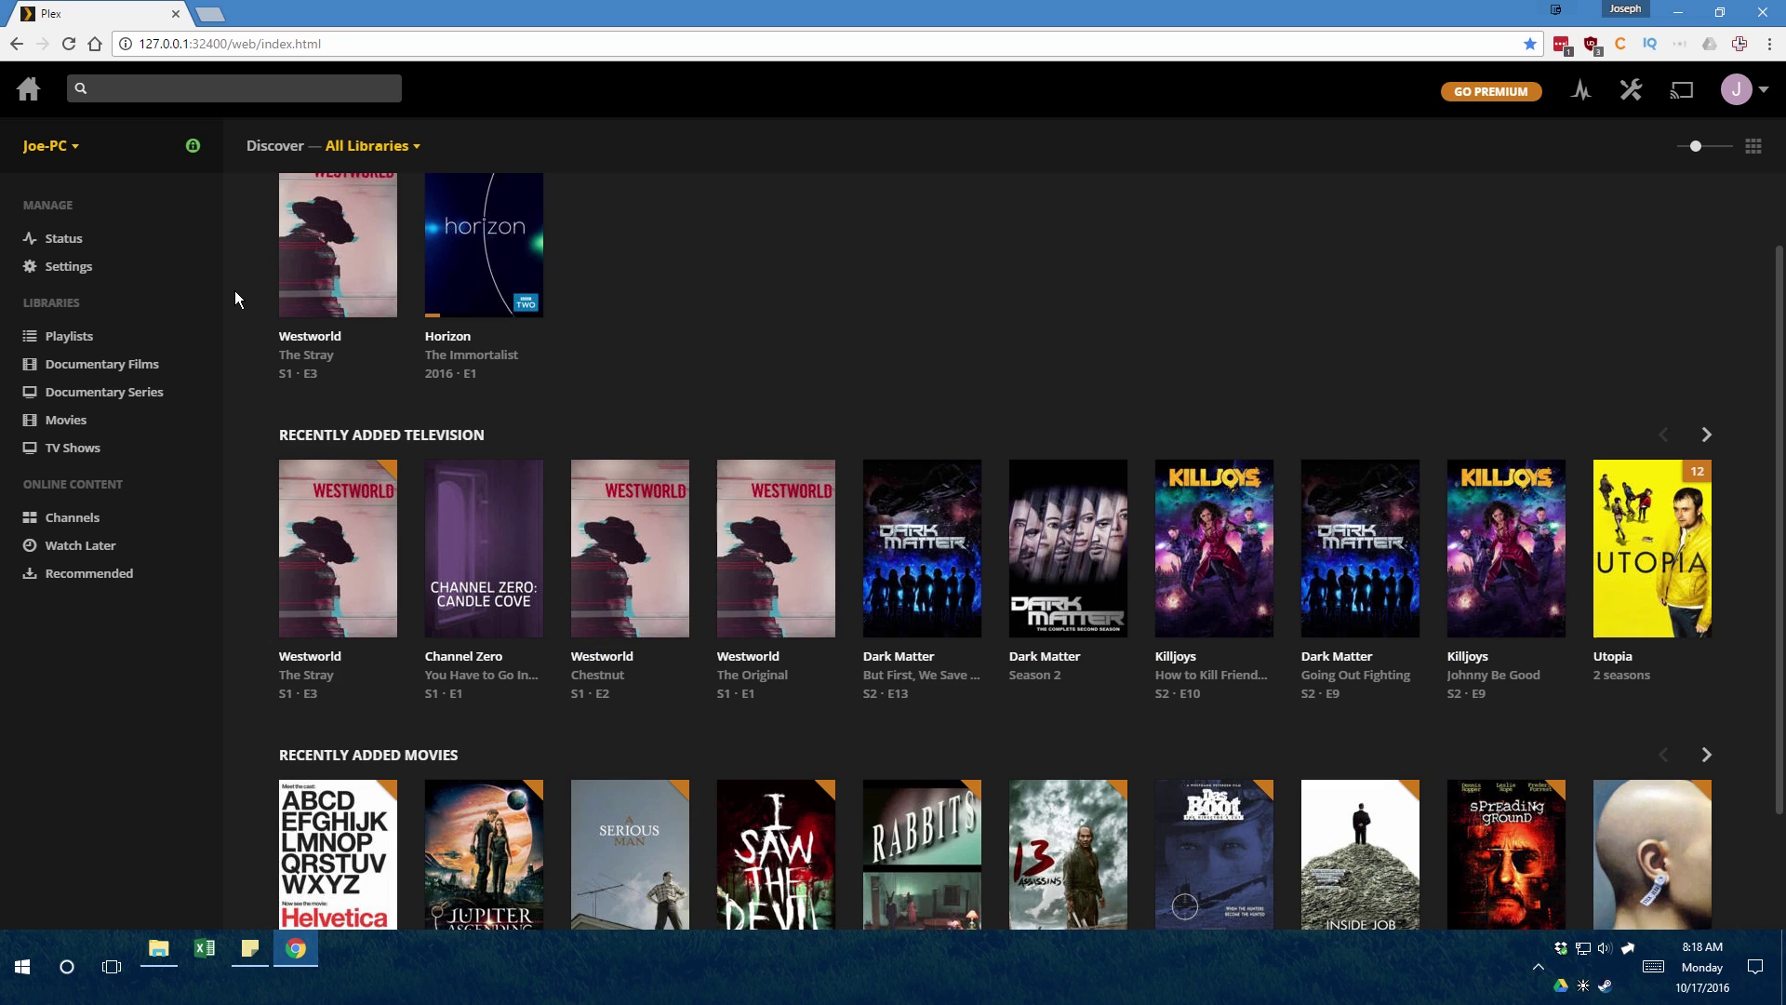
{"action": "scroll", "coordinate": [234, 290], "scroll_direction": "down", "scroll_amount": 1}
{"action": "scroll", "coordinate": [234, 290], "scroll_direction": "down", "scroll_amount": 1}
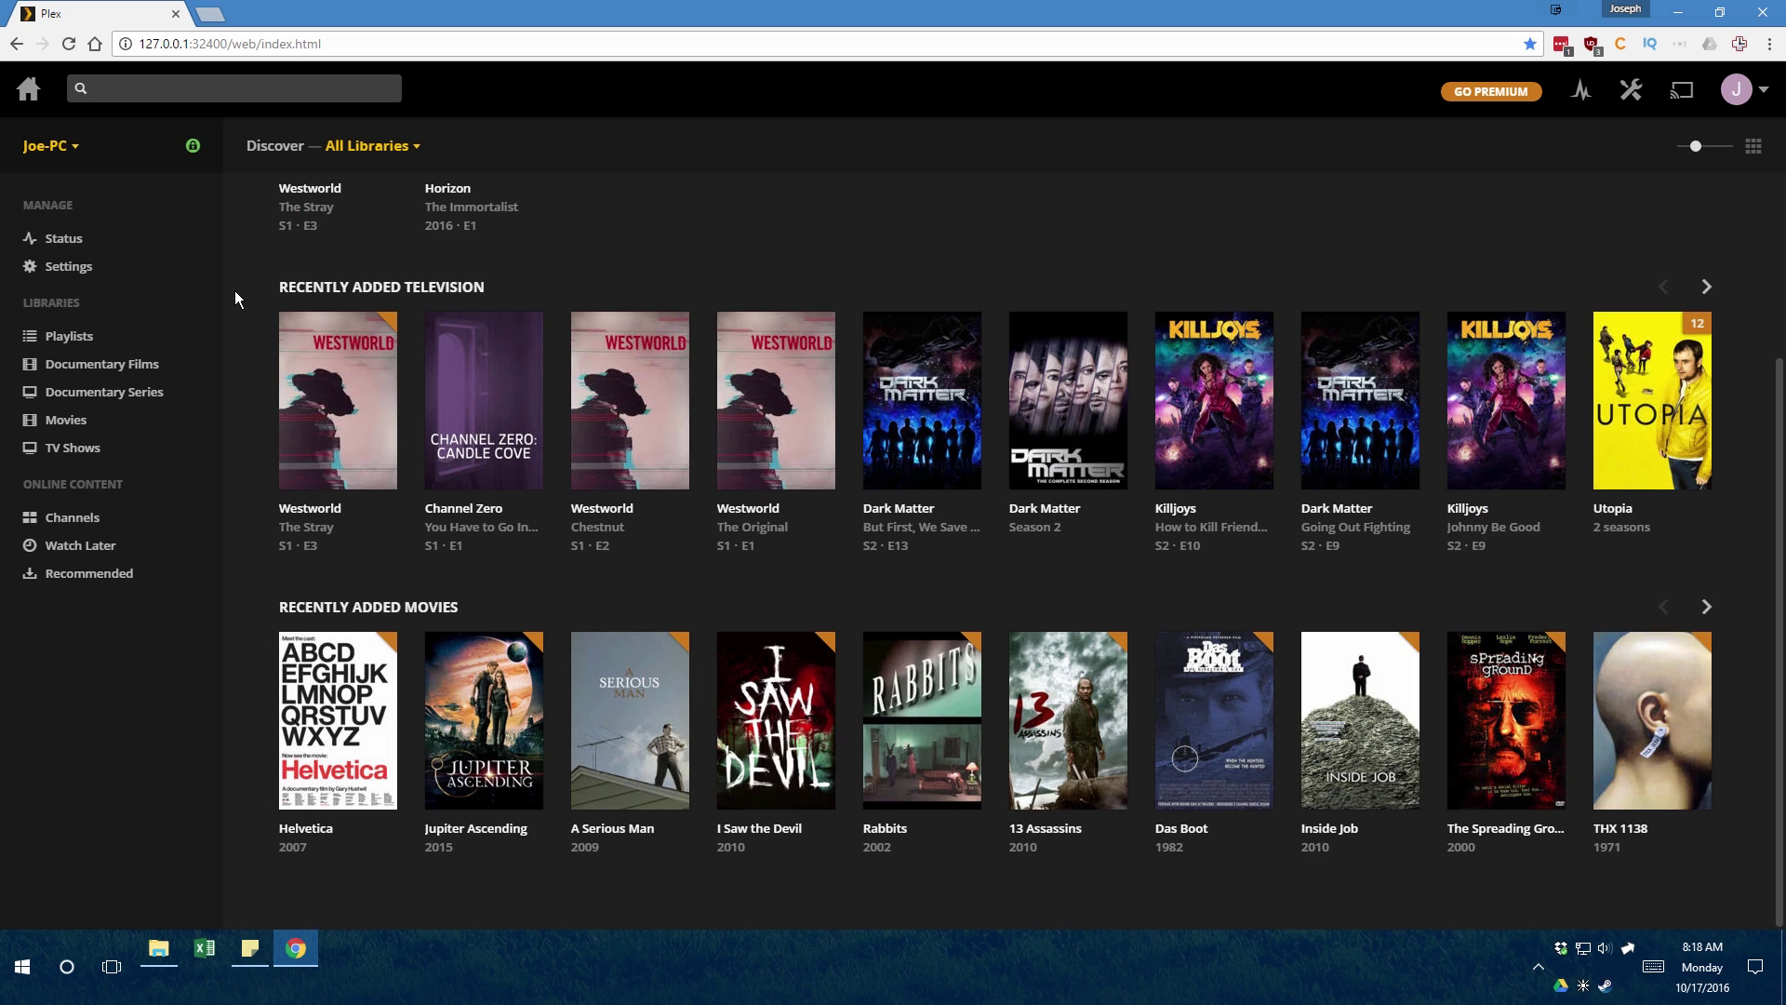
{"action": "scroll", "coordinate": [234, 297], "scroll_direction": "up", "scroll_amount": 3}
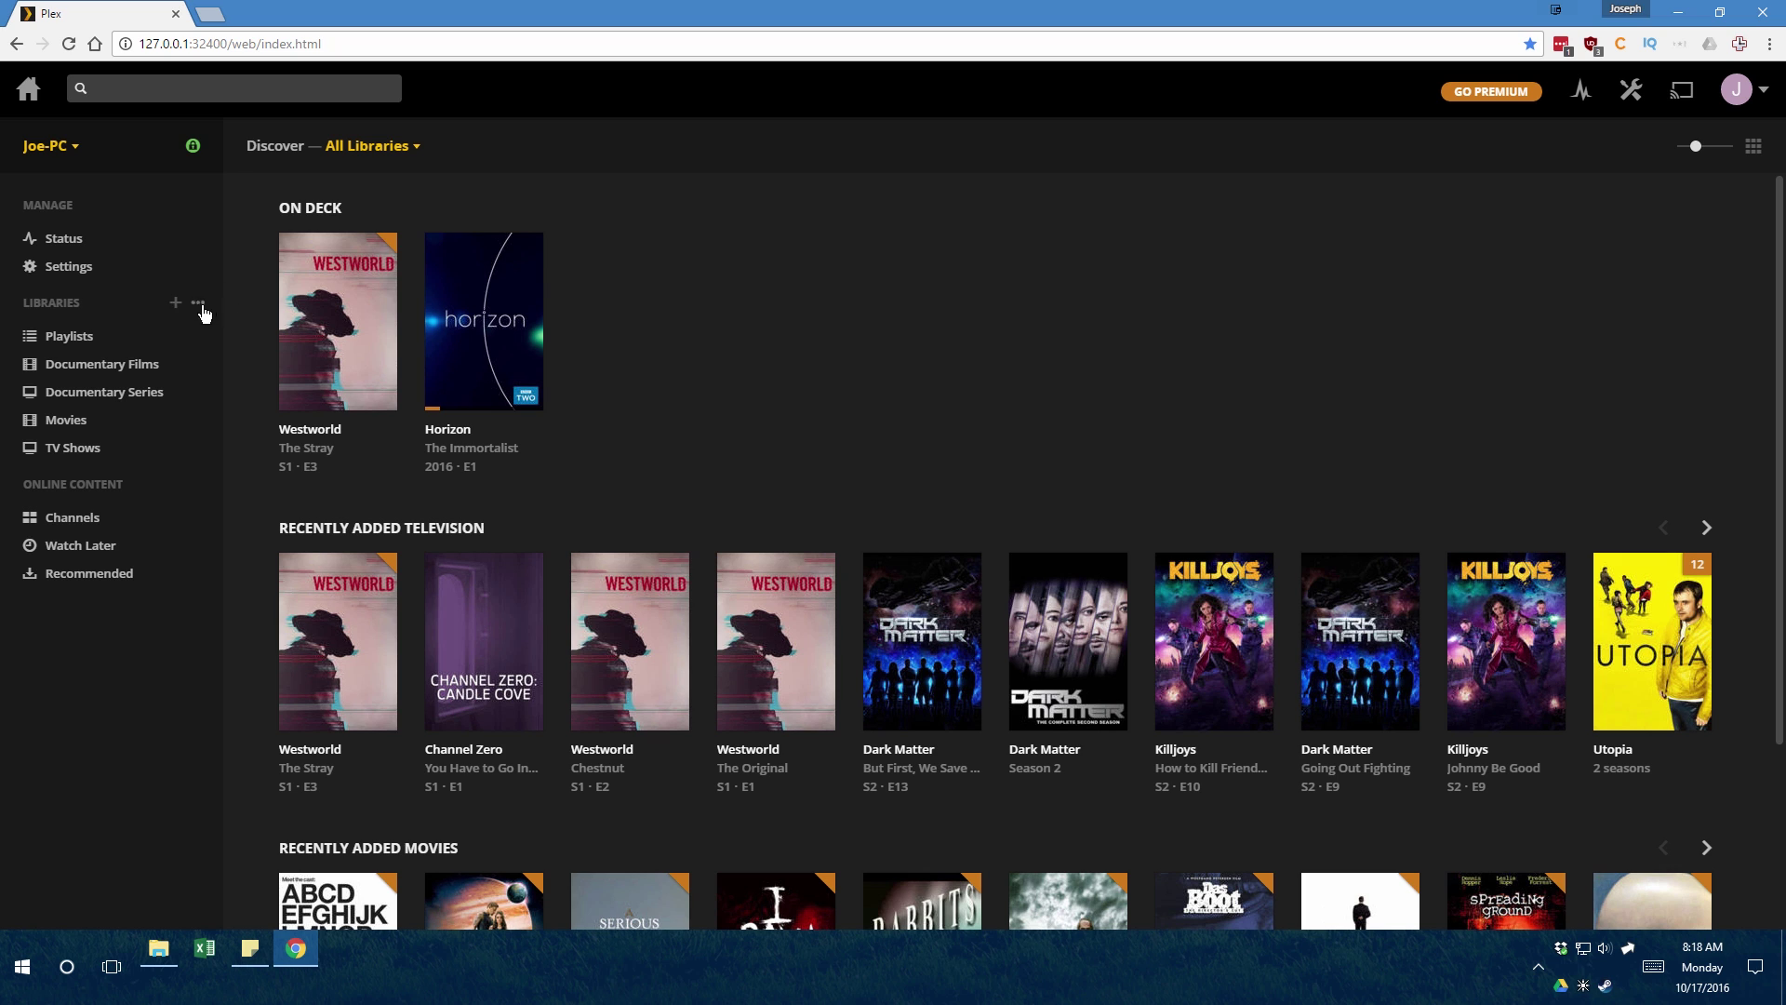
- Open Season 3 of The IT Crowd from the TV Shows library and view the options for the episode From Hell
{"action": "left_click", "coordinate": [80, 418]}
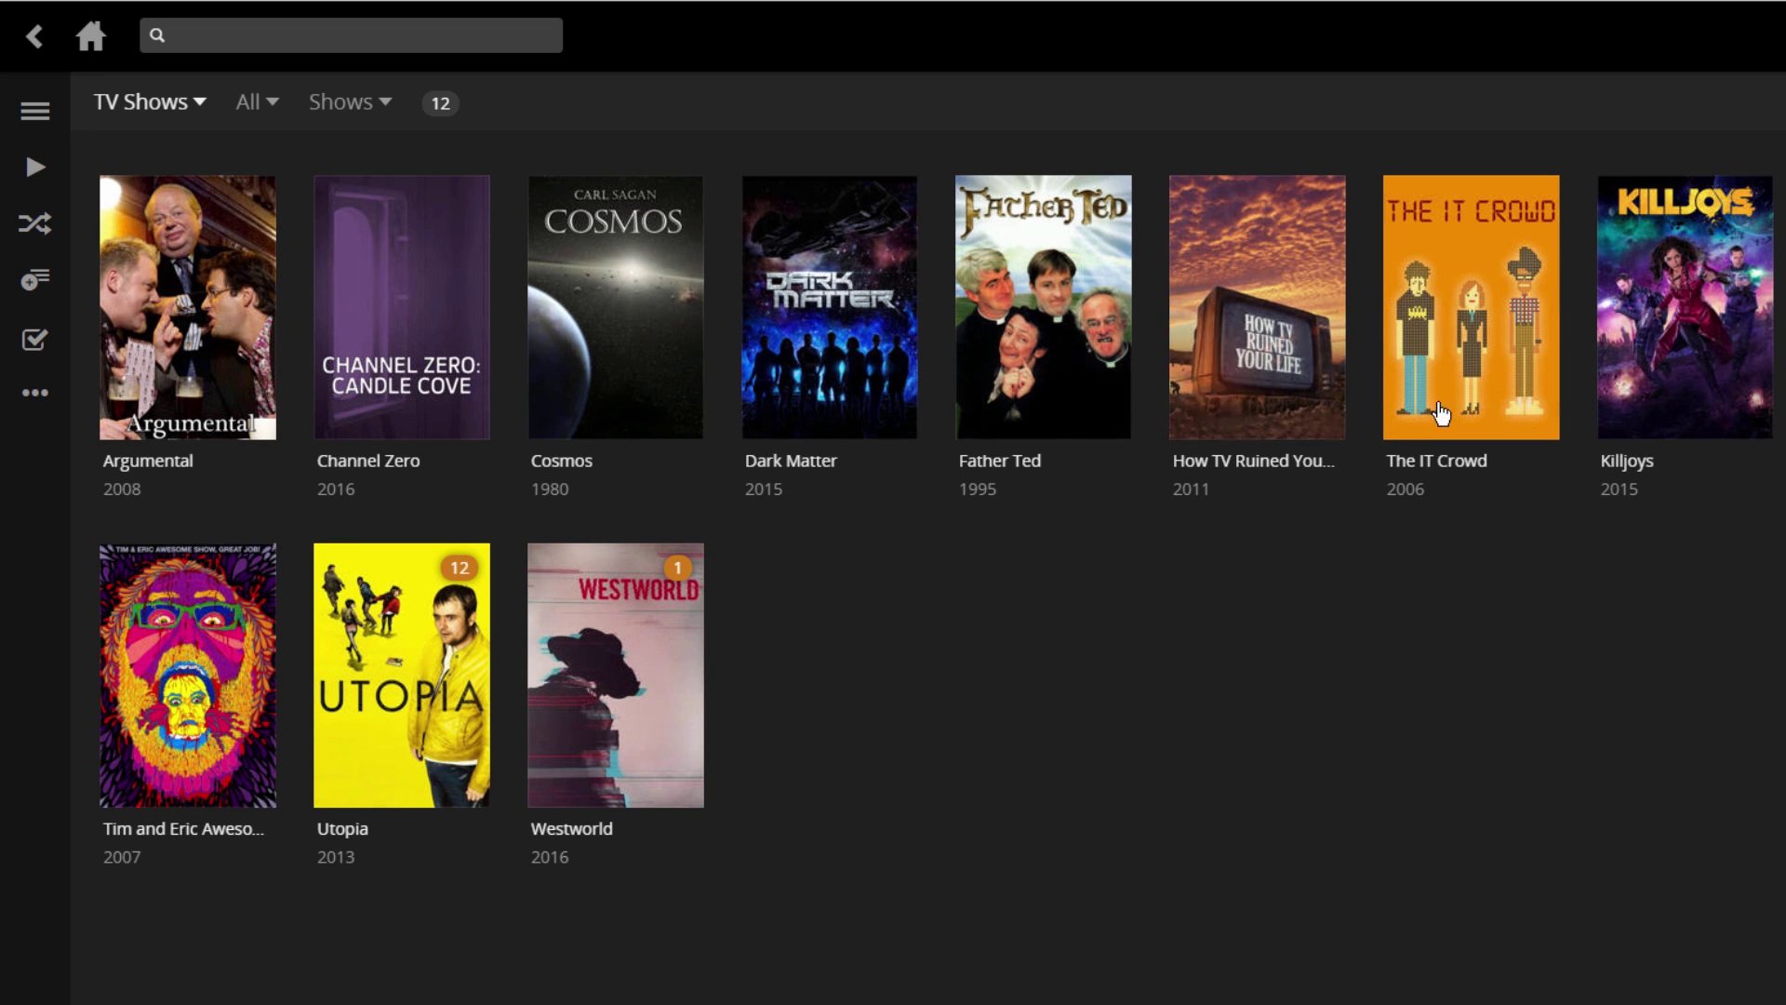
{"action": "left_click", "coordinate": [1468, 335]}
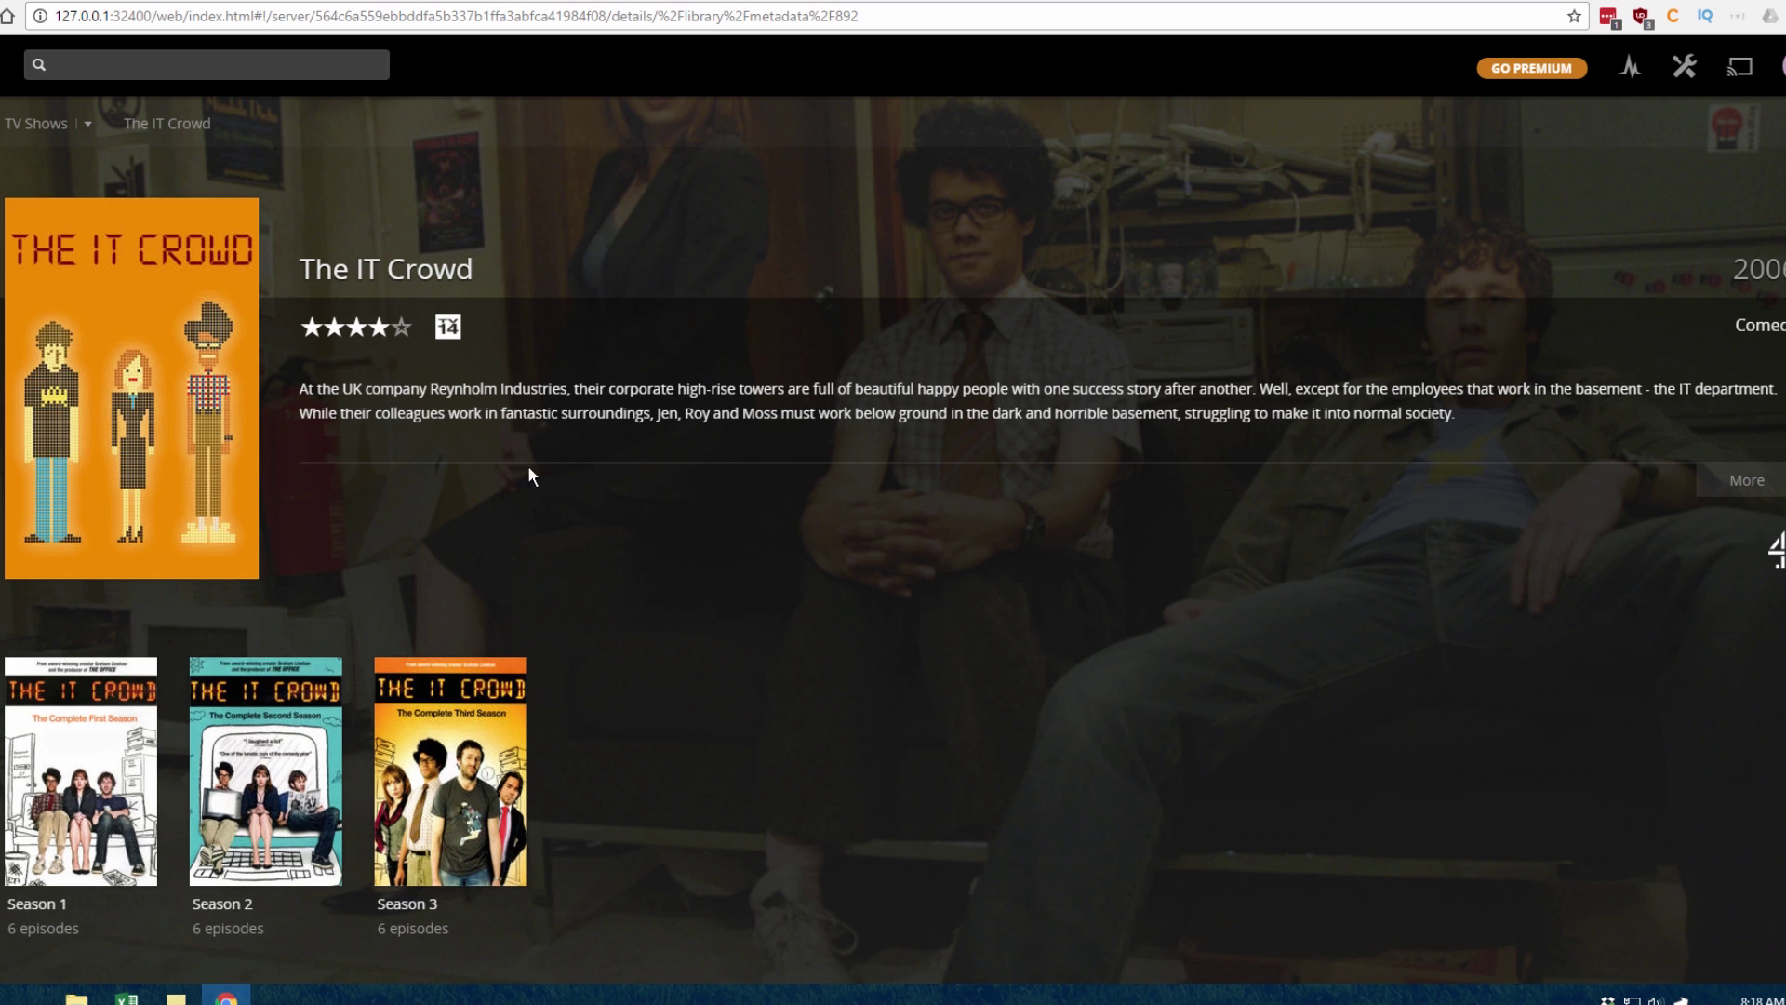
{"action": "left_click", "coordinate": [455, 752]}
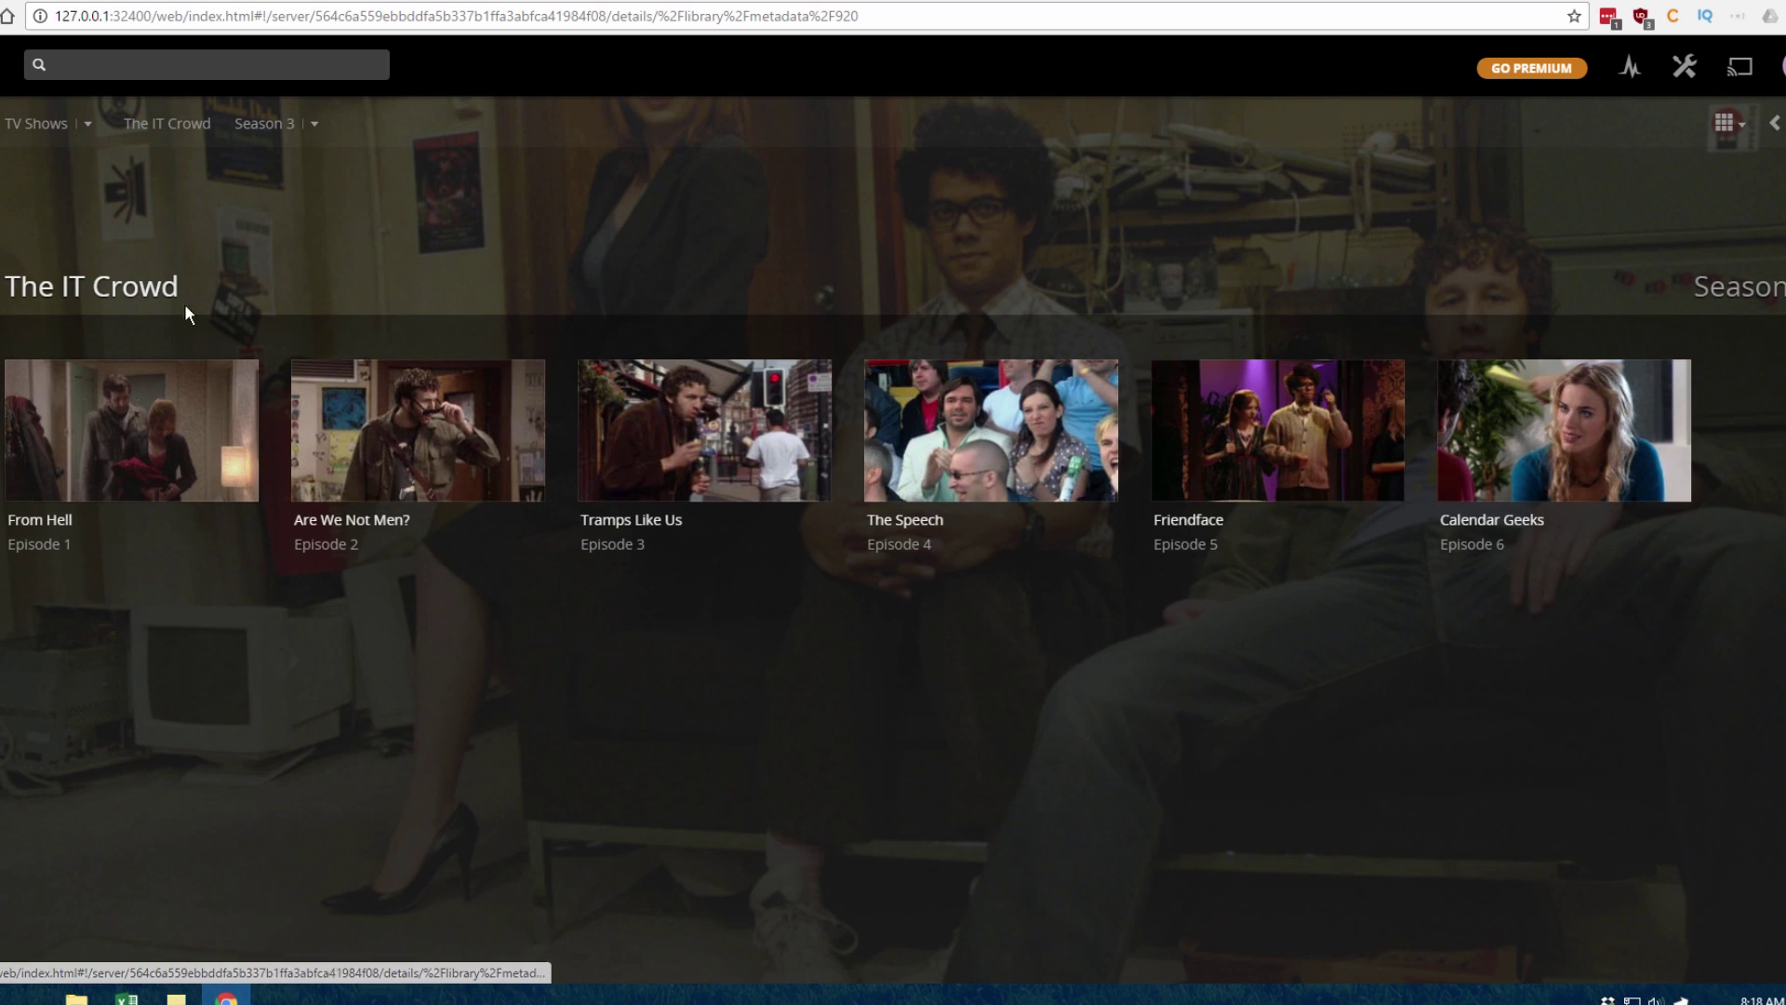
{"action": "left_click", "coordinate": [174, 475]}
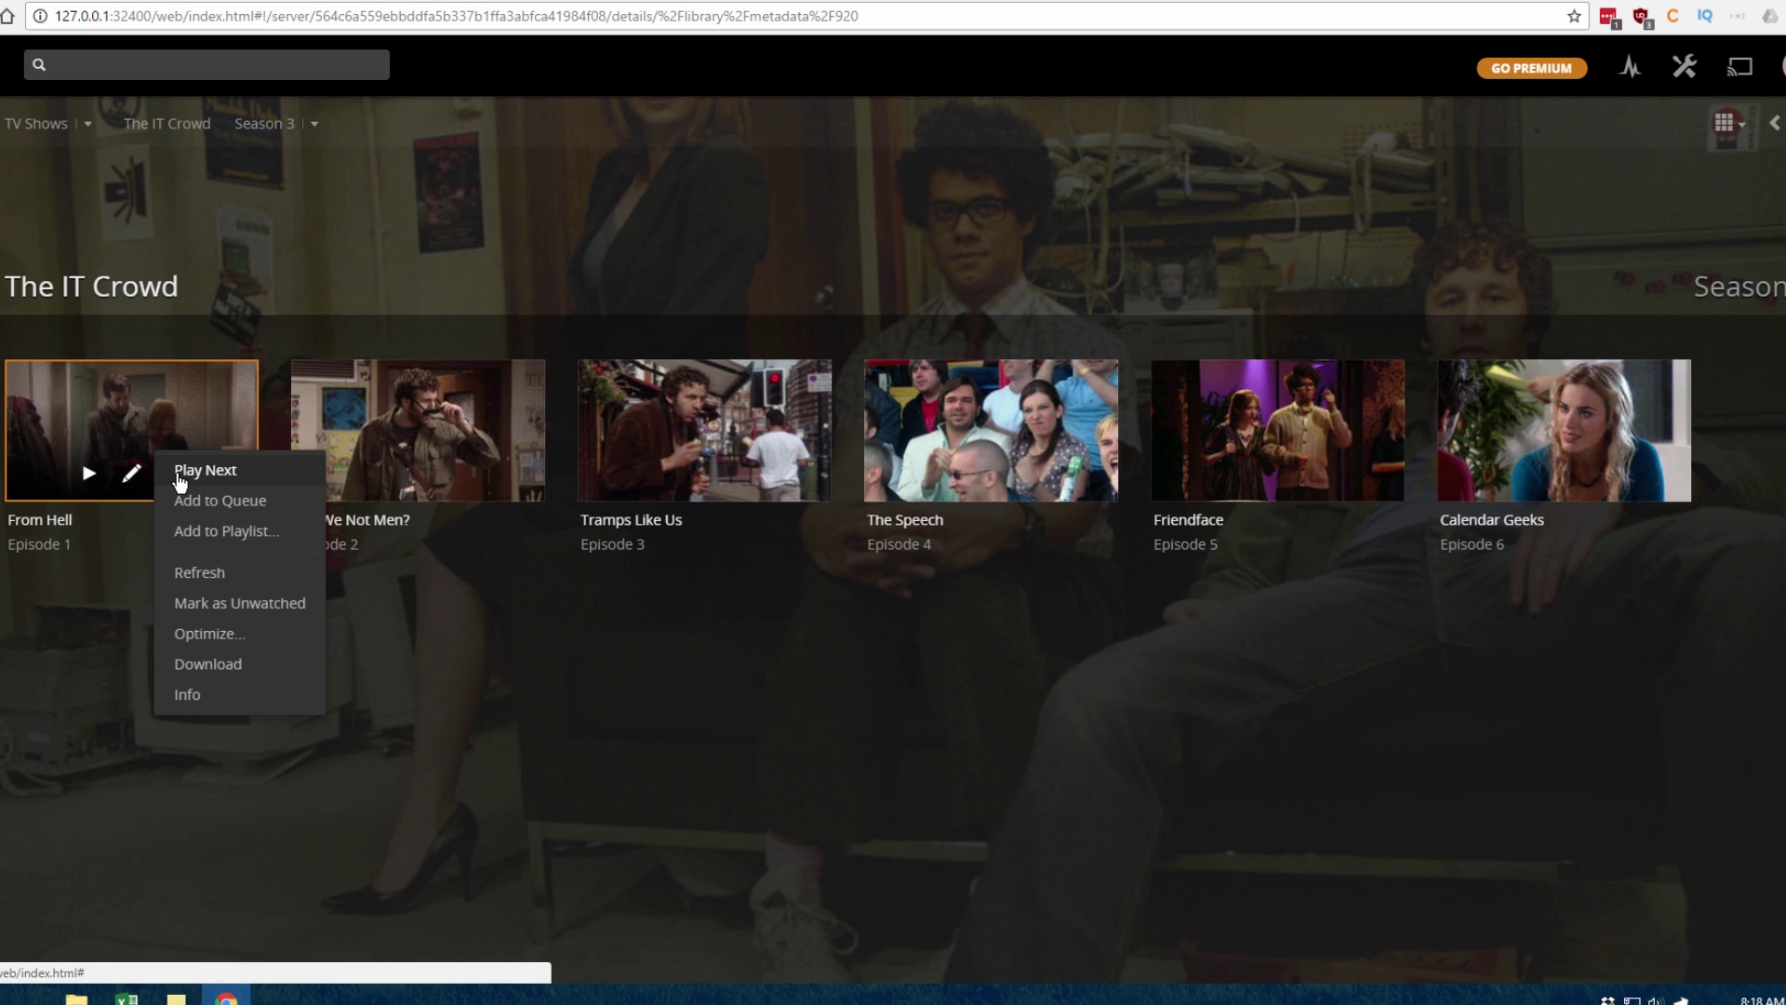
{"action": "left_click", "coordinate": [250, 605]}
- Return to the TV Shows library and view its filter and sort options
{"action": "left_click", "coordinate": [30, 130]}
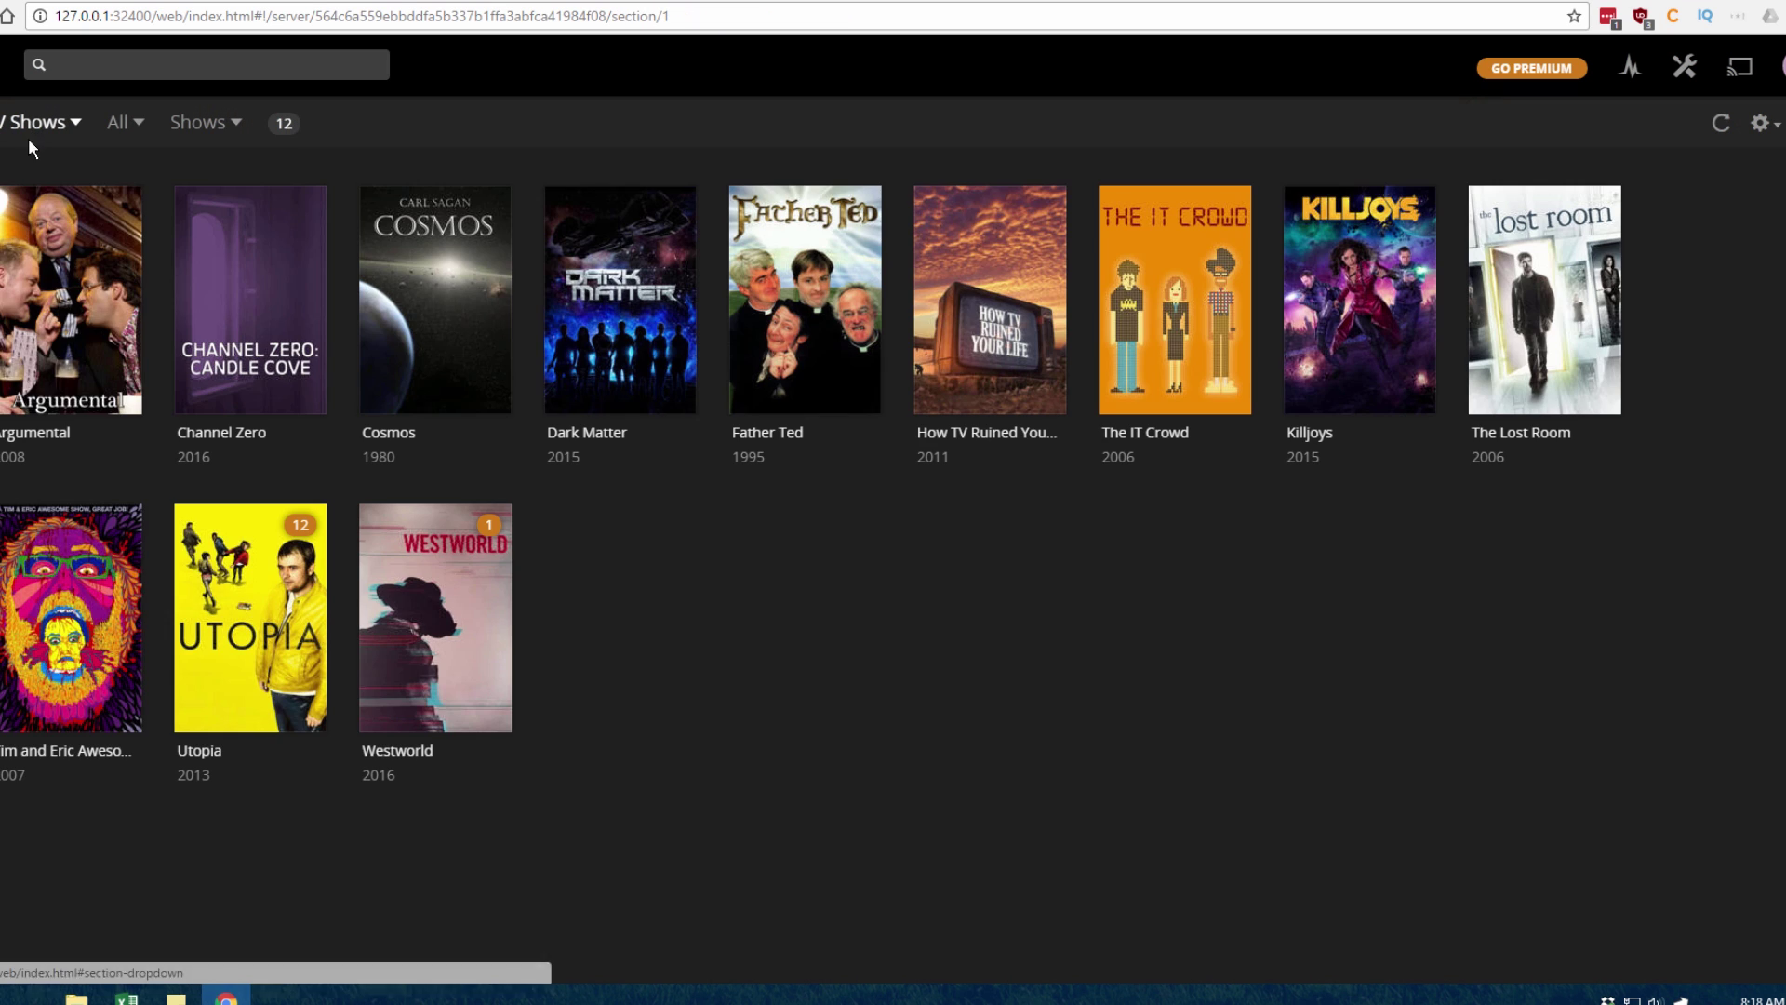
{"action": "left_click", "coordinate": [35, 96]}
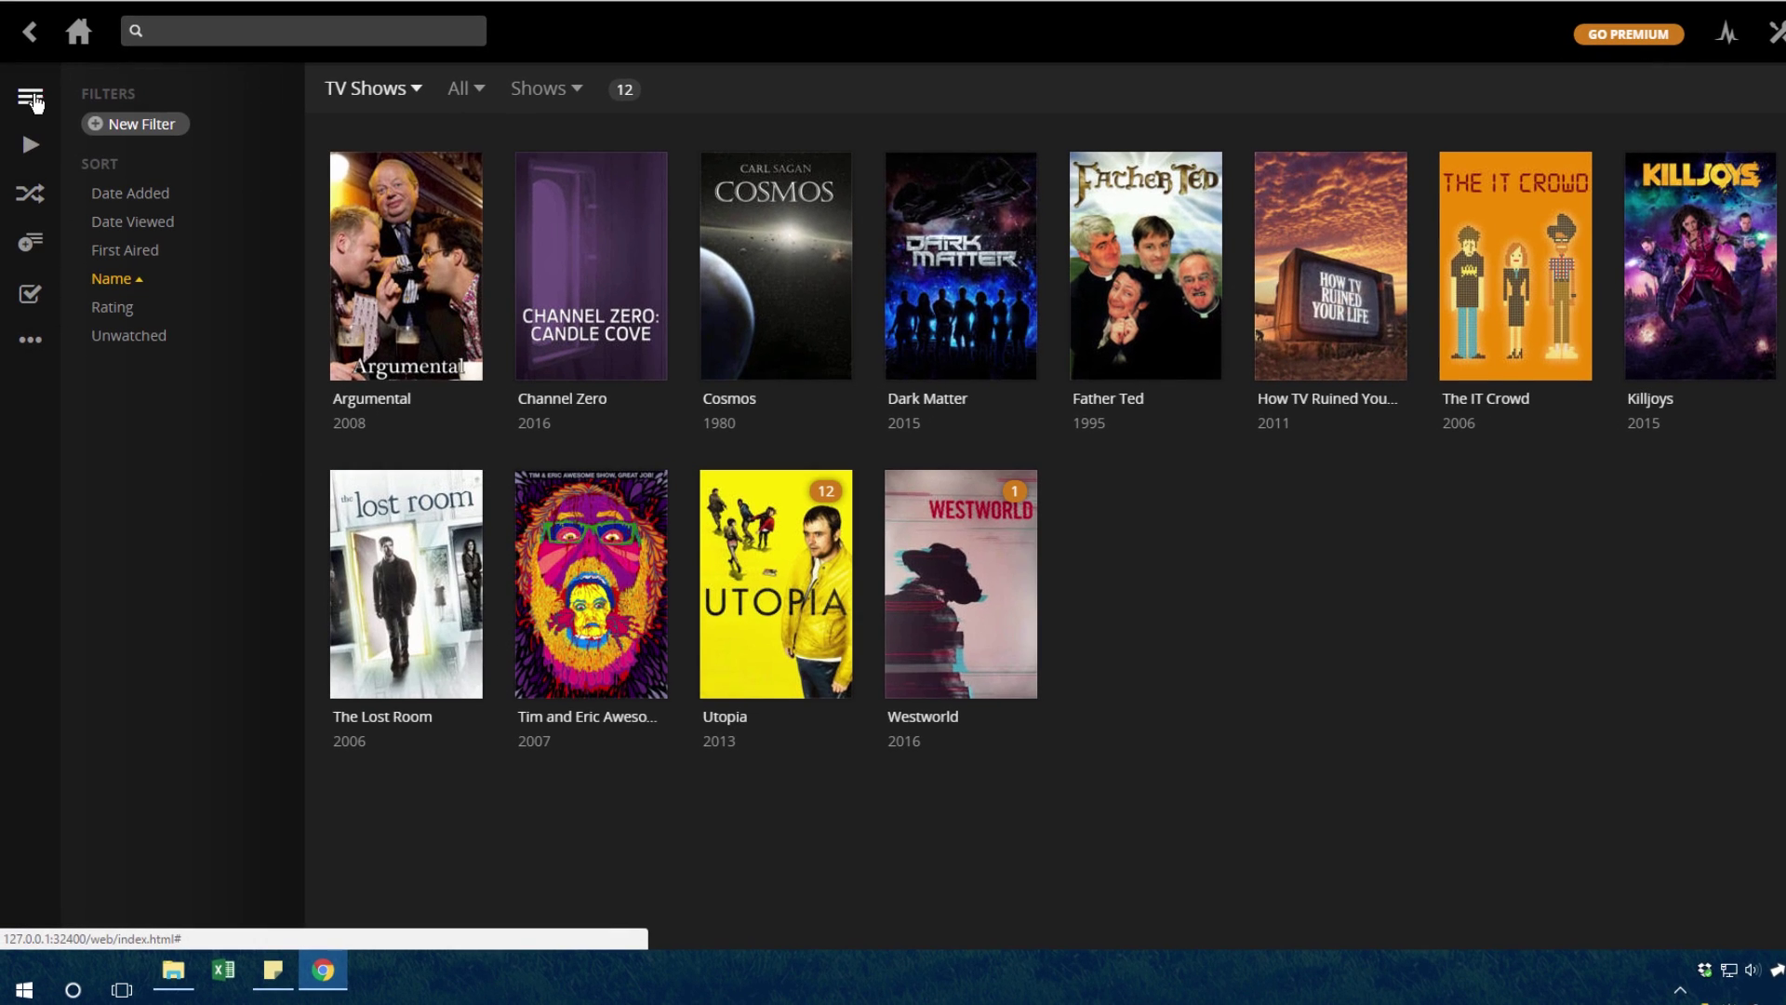
{"action": "left_click", "coordinate": [34, 97]}
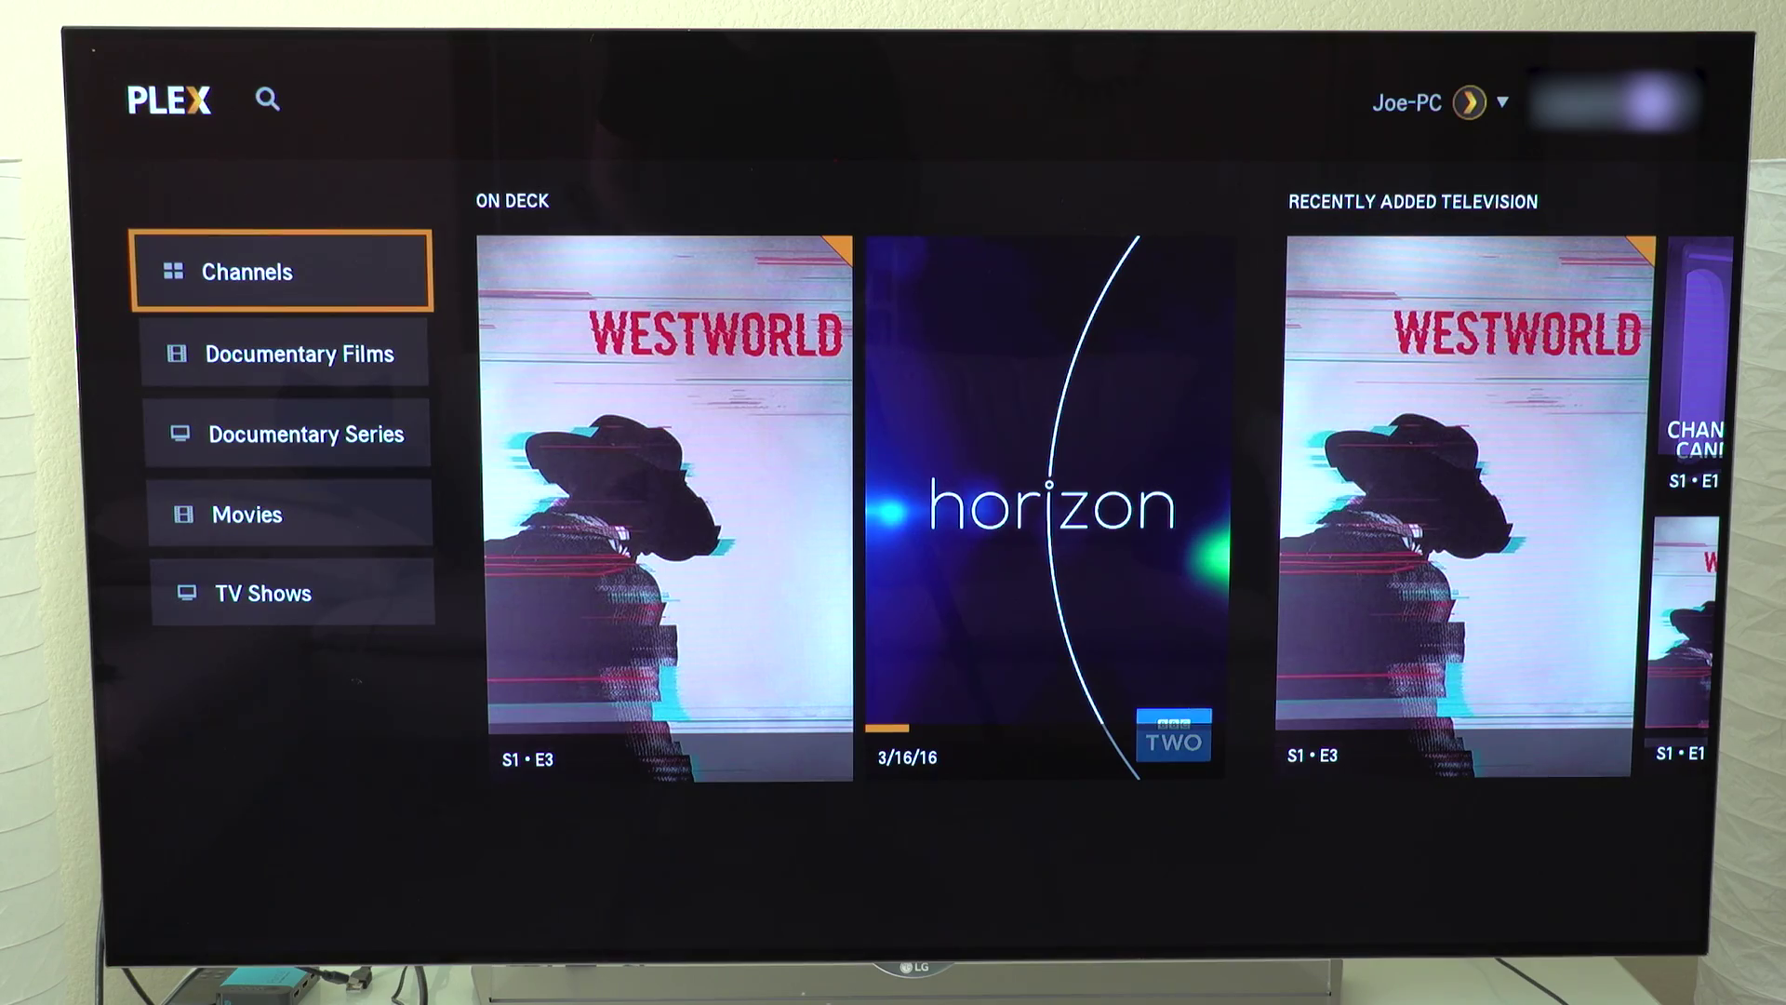
- Browse the Plex TV app's home screen from the library list through On Deck and Recently Added Television to Recently Added Movies
{"action": "key", "text": "Right"}
{"action": "key", "text": "Right"}
{"action": "key", "text": "Right"}
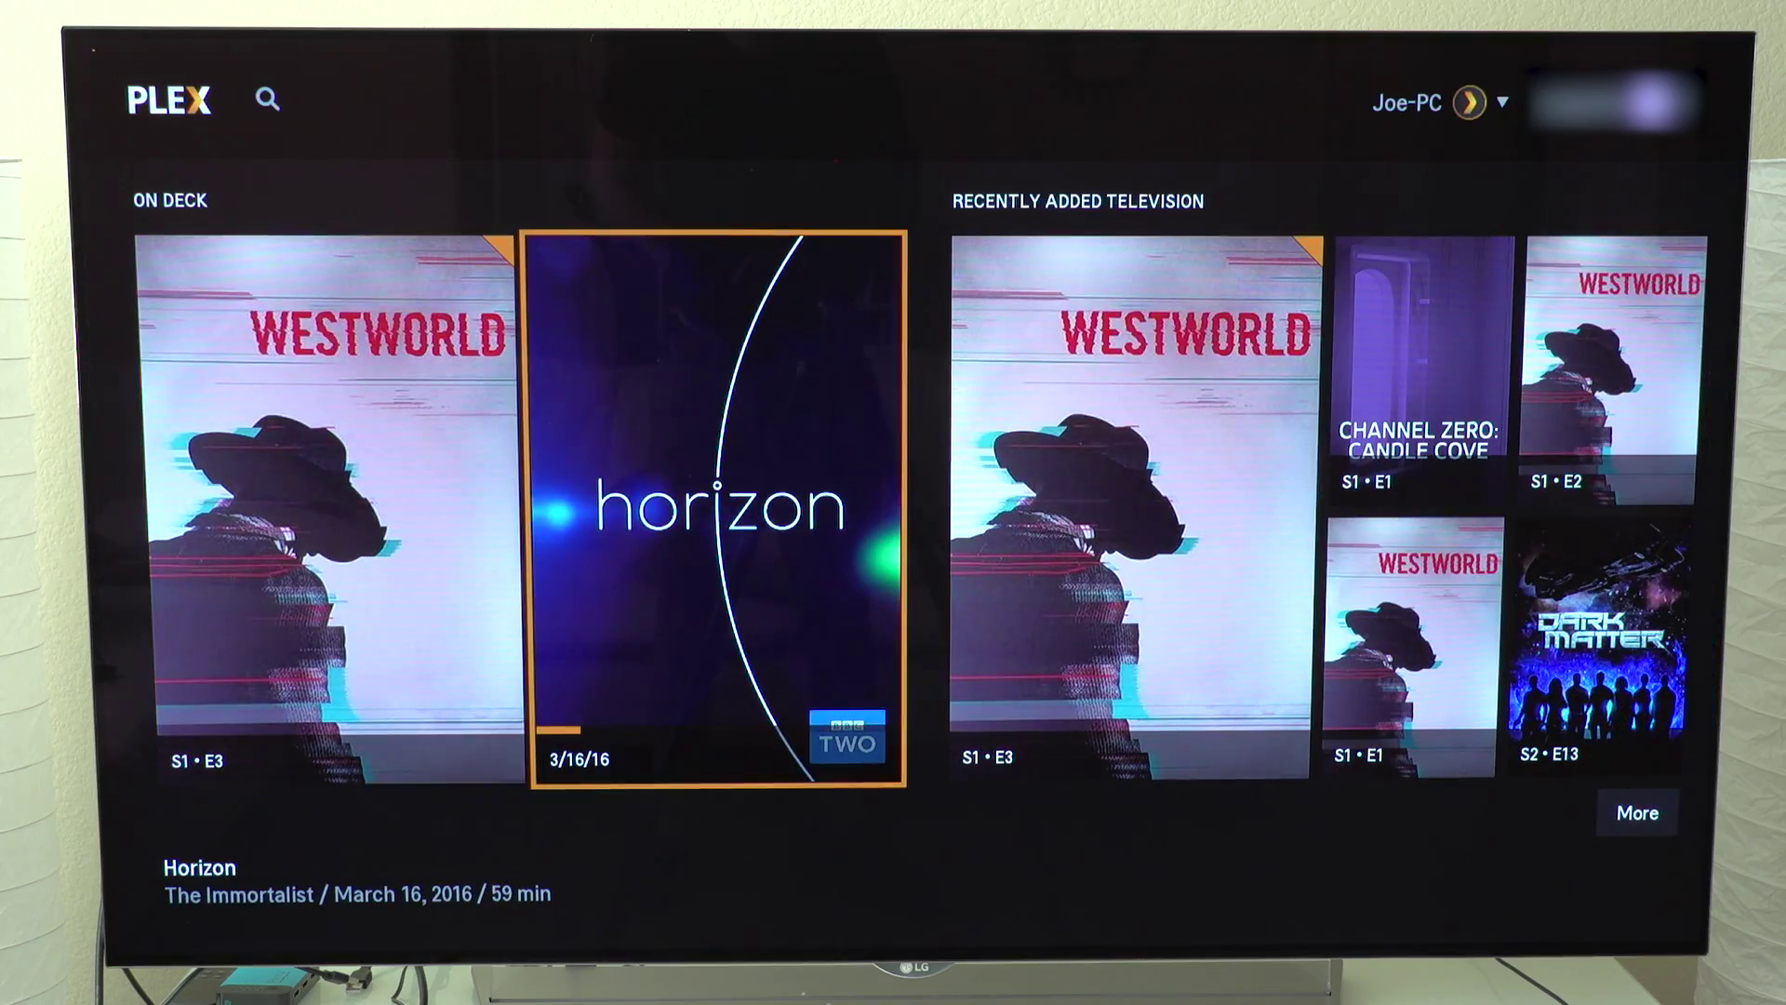
{"action": "key", "text": "Right"}
{"action": "key", "text": "Right"}
{"action": "key", "text": "Right"}
{"action": "key", "text": "Right"}
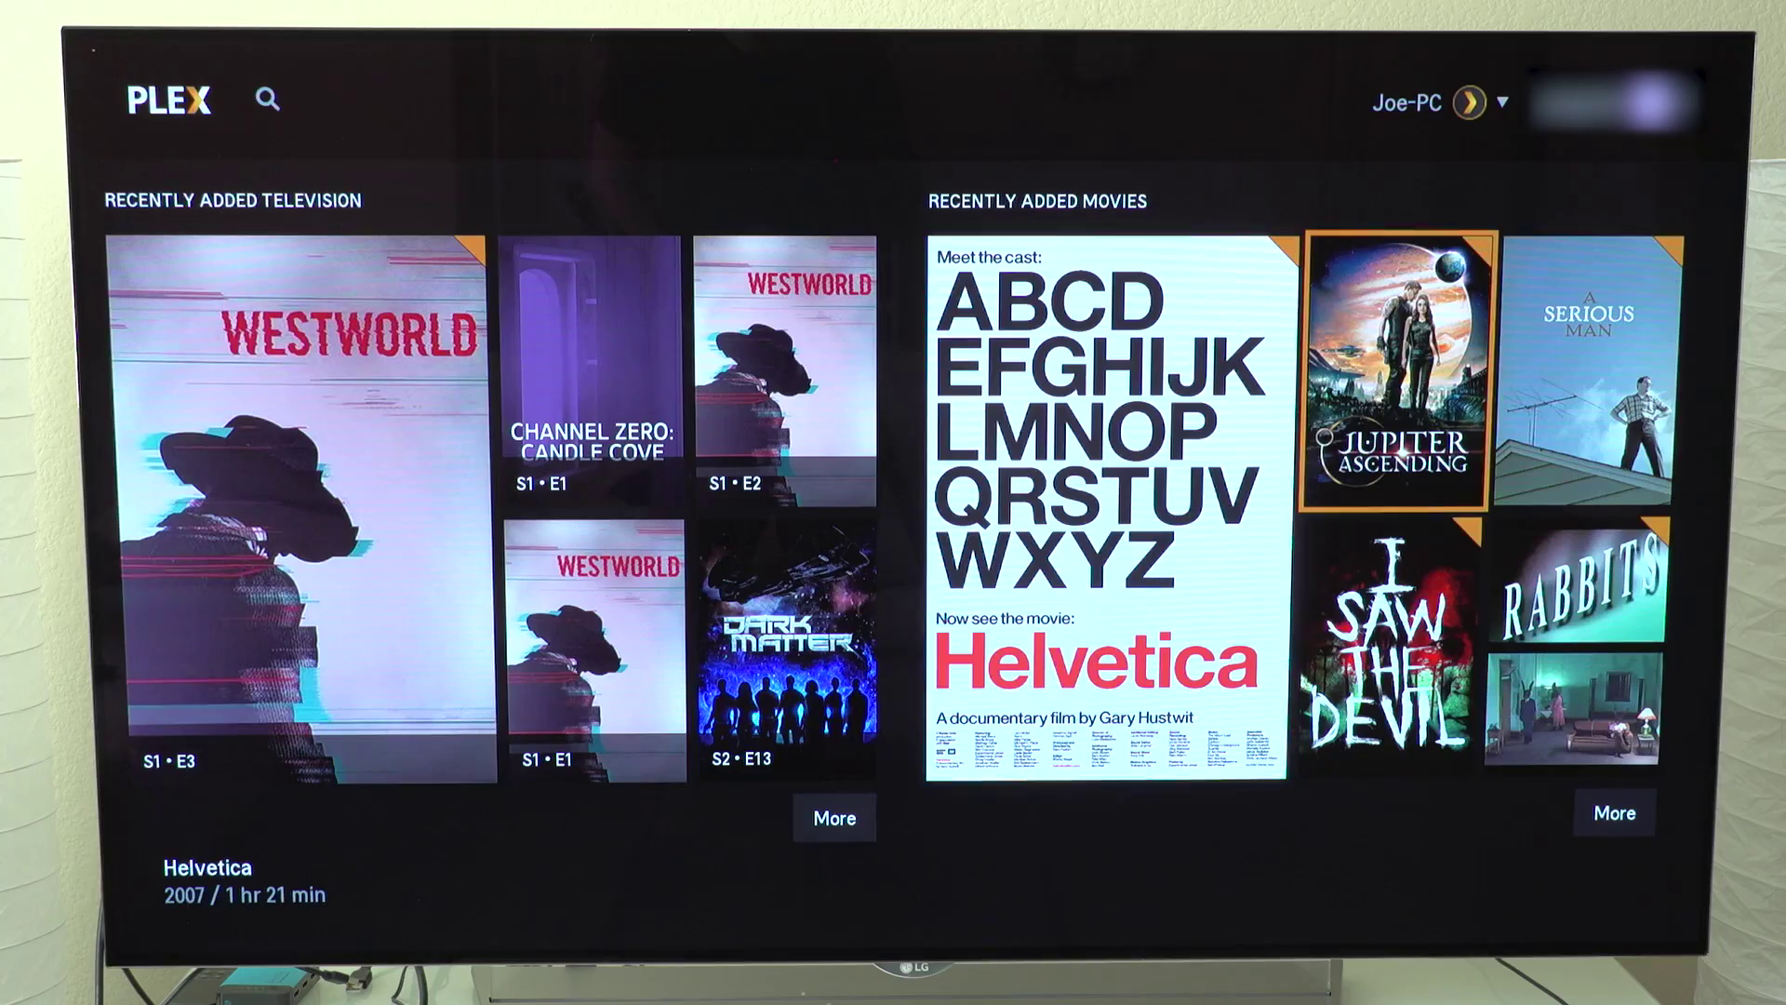
- Go back to the library list in the TV app, view the Movies library and return to the home screen
{"action": "key", "text": "Left"}
{"action": "key", "text": "Left"}
{"action": "key", "text": "Left"}
{"action": "key", "text": "Left"}
{"action": "key", "text": "Left"}
{"action": "key", "text": "Left"}
{"action": "key", "text": "Left"}
{"action": "key", "text": "Left"}
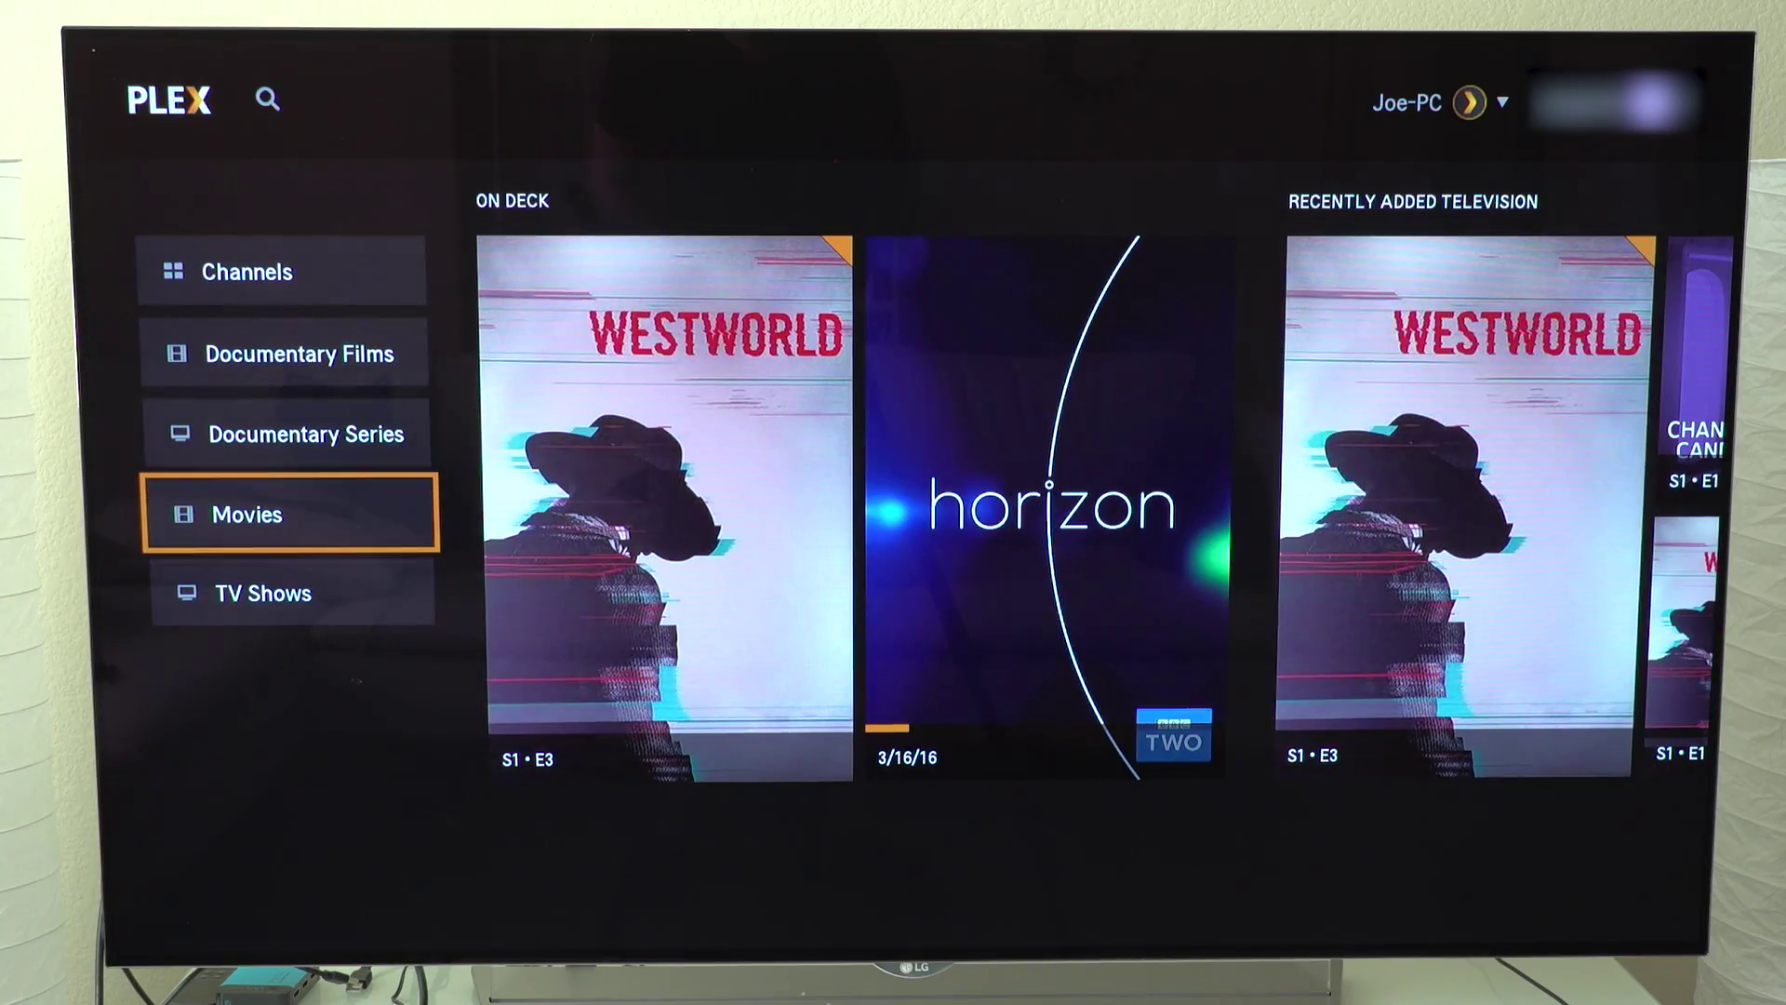
{"action": "key", "text": "Return"}
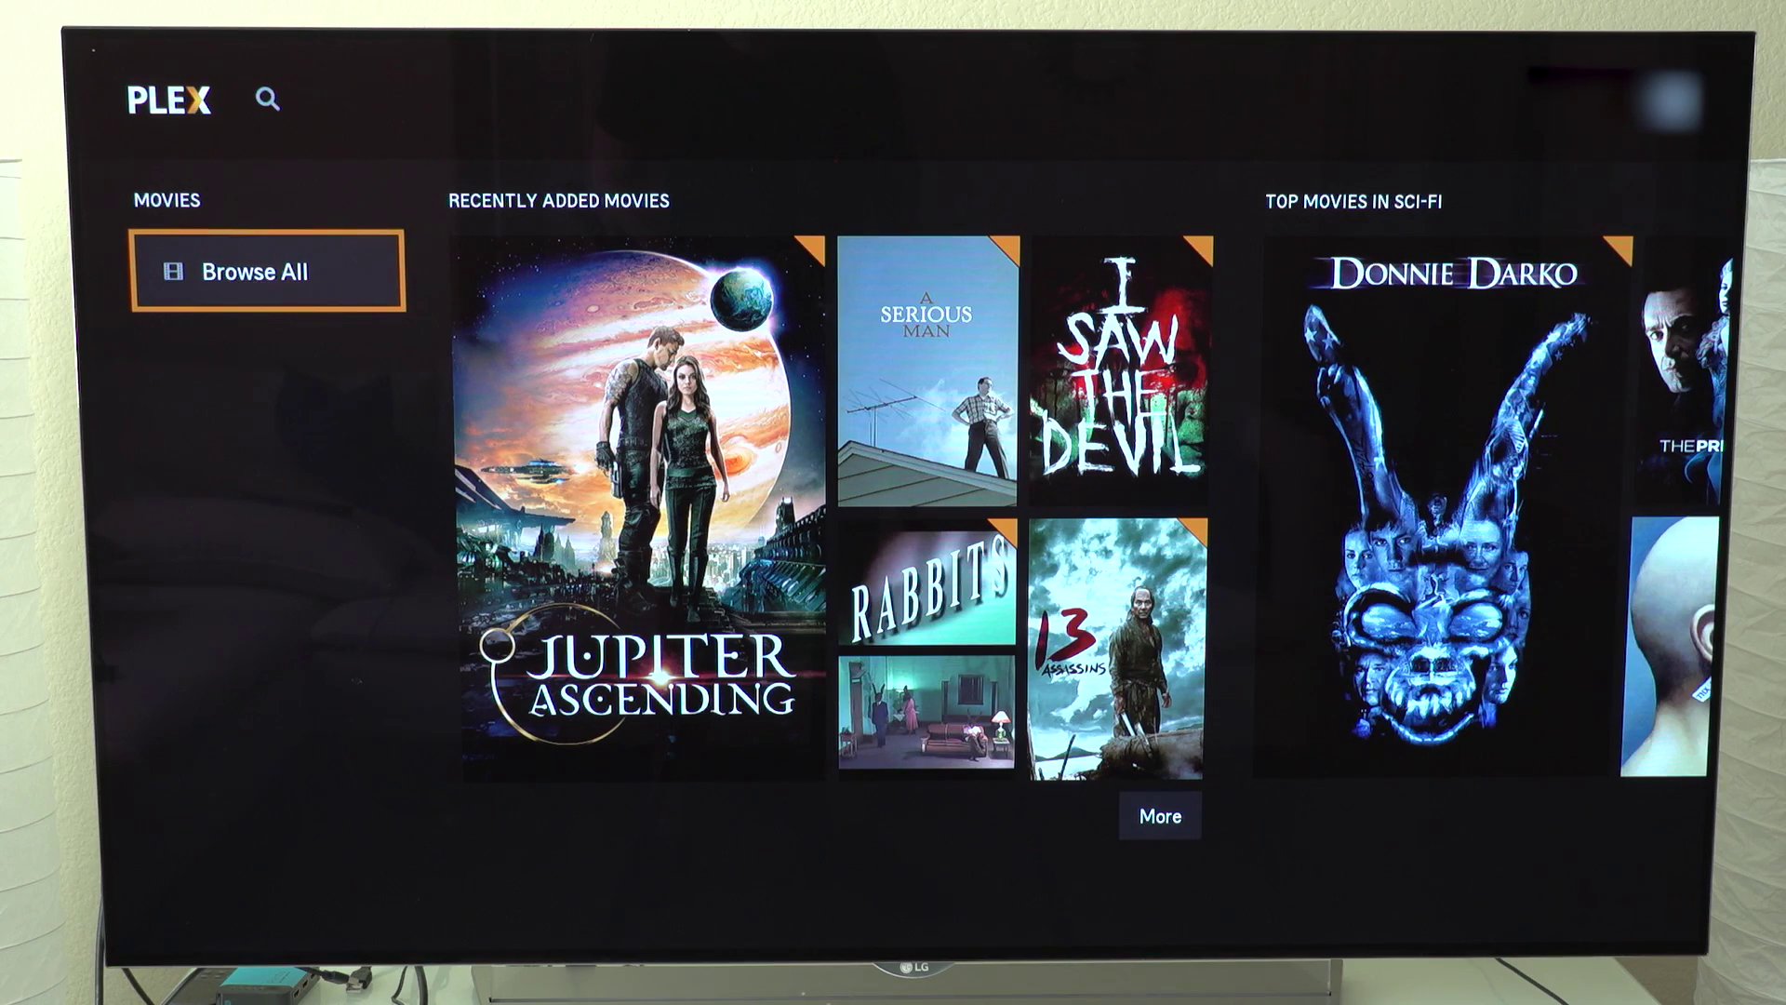
{"action": "key", "text": "Escape"}
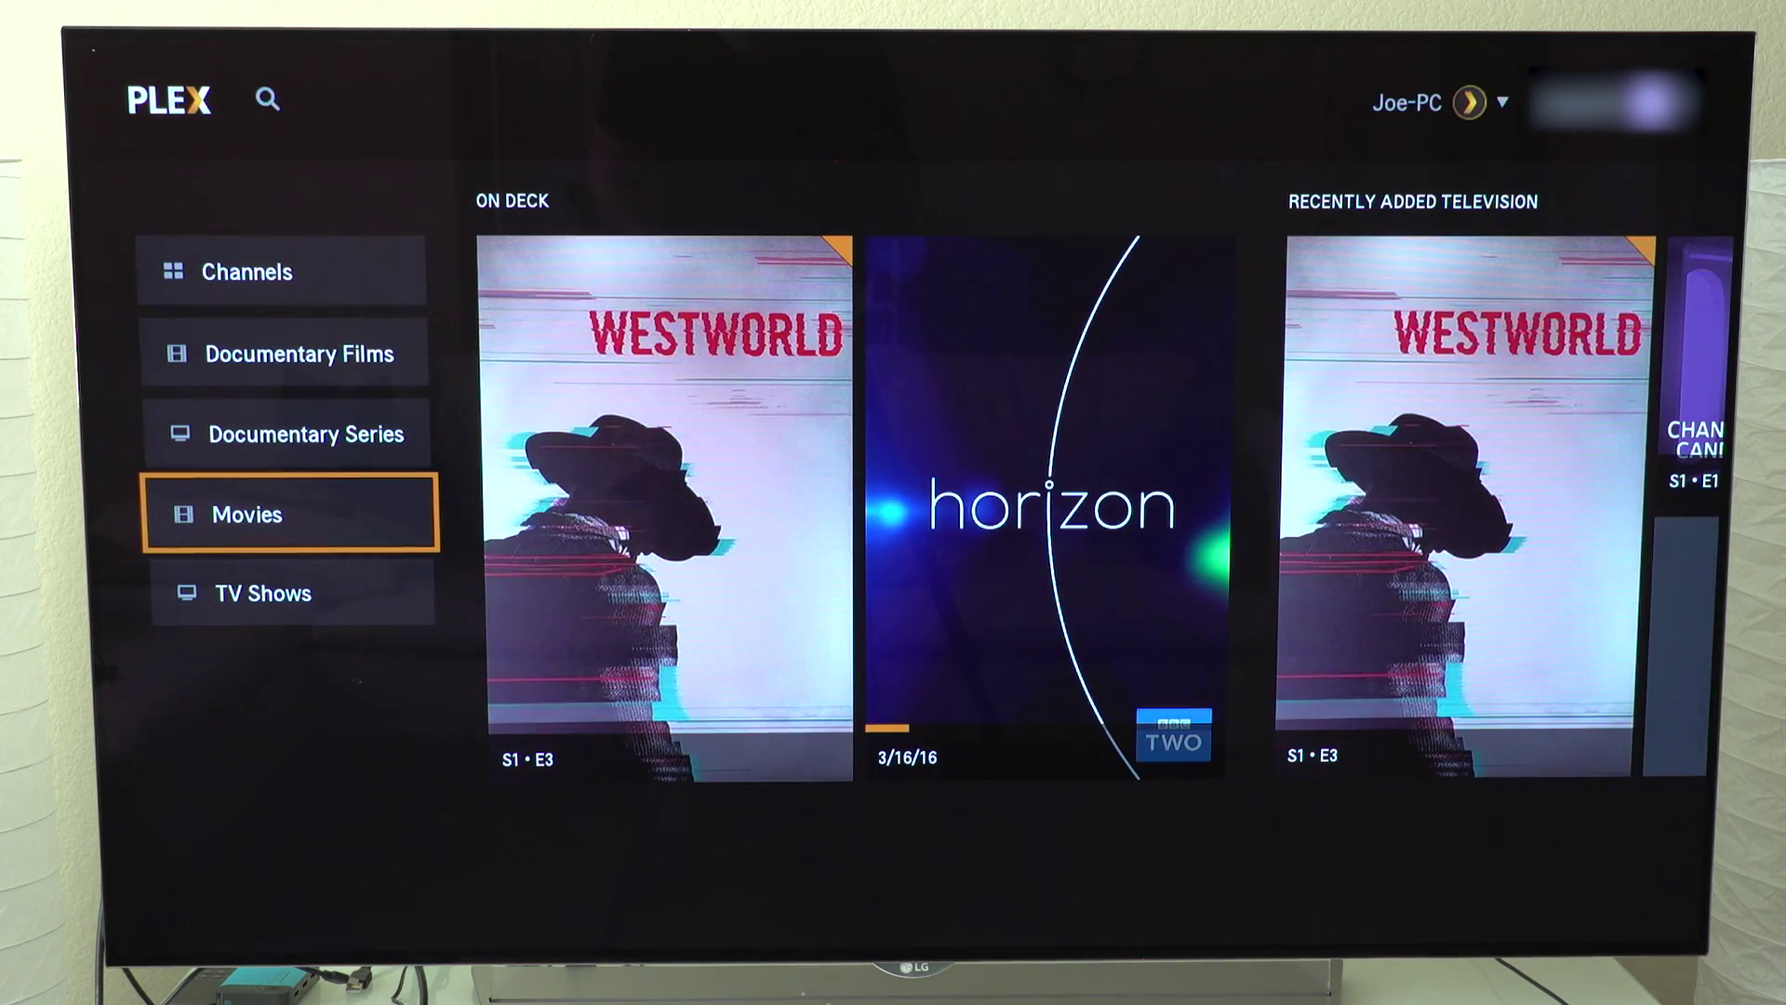
- Browse the TV Shows library in the TV app through Recently Aired TV to Recently Added Television
{"action": "key", "text": "Right"}
{"action": "key", "text": "Right"}
{"action": "key", "text": "Right"}
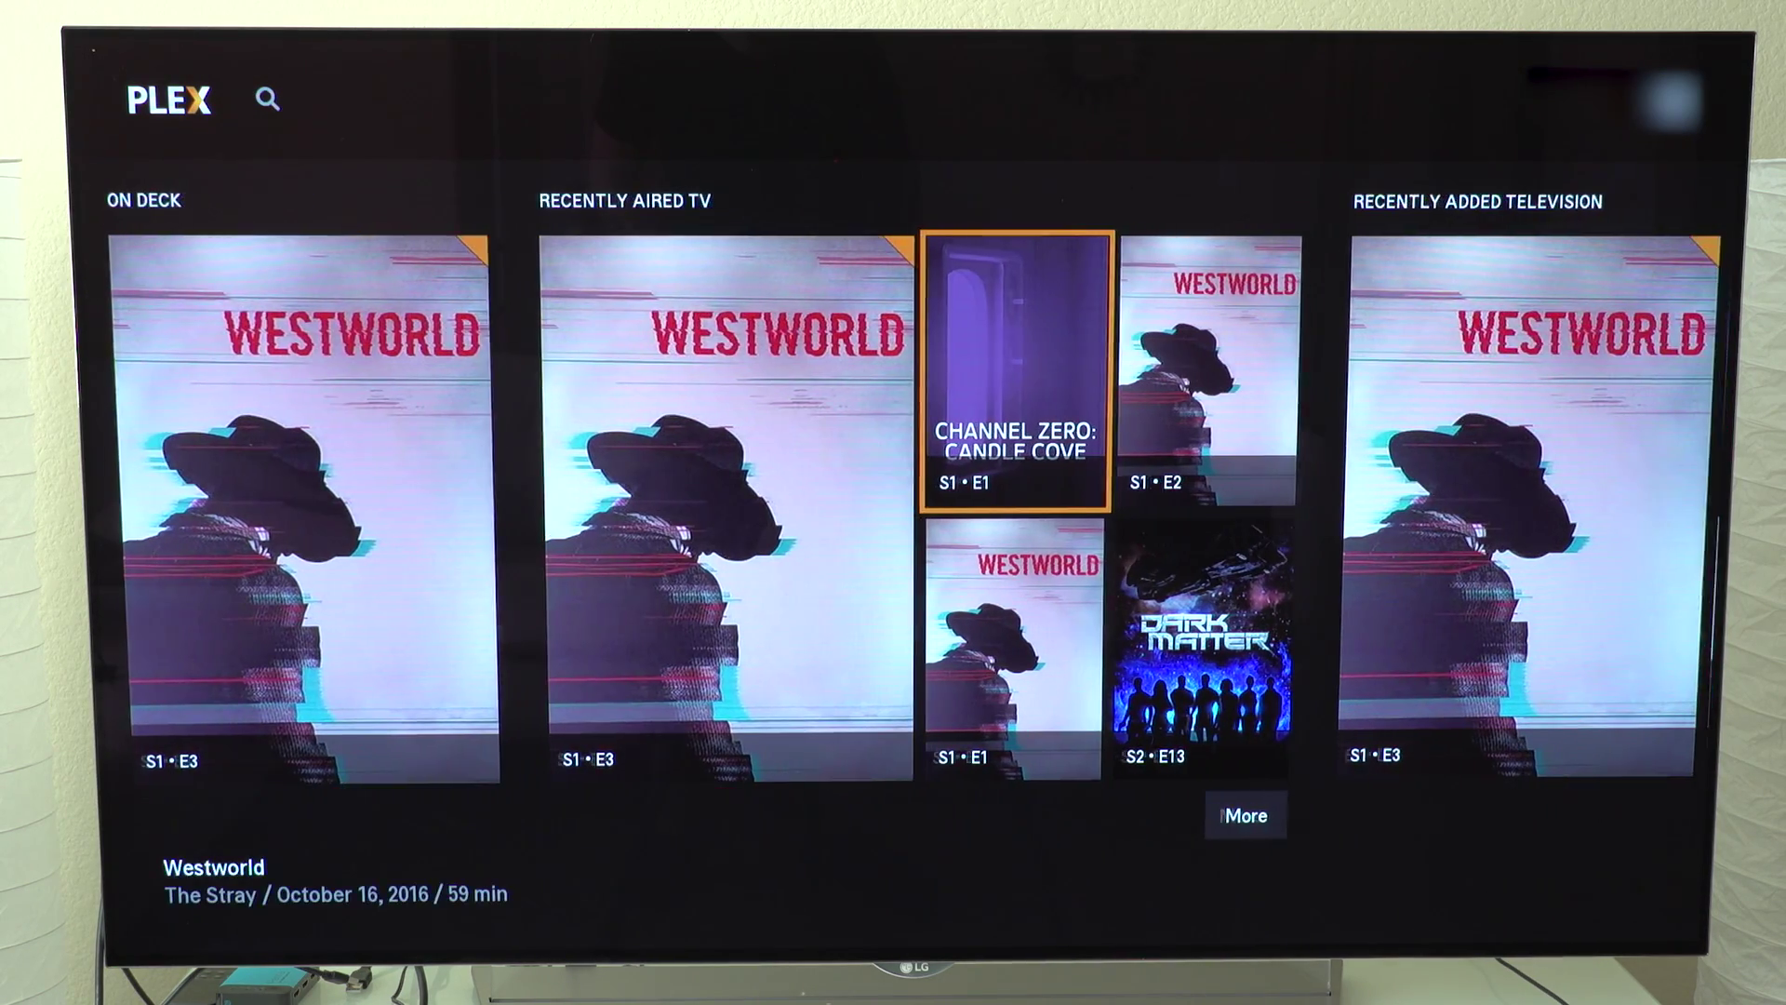
{"action": "key", "text": "Left"}
{"action": "key", "text": "Right"}
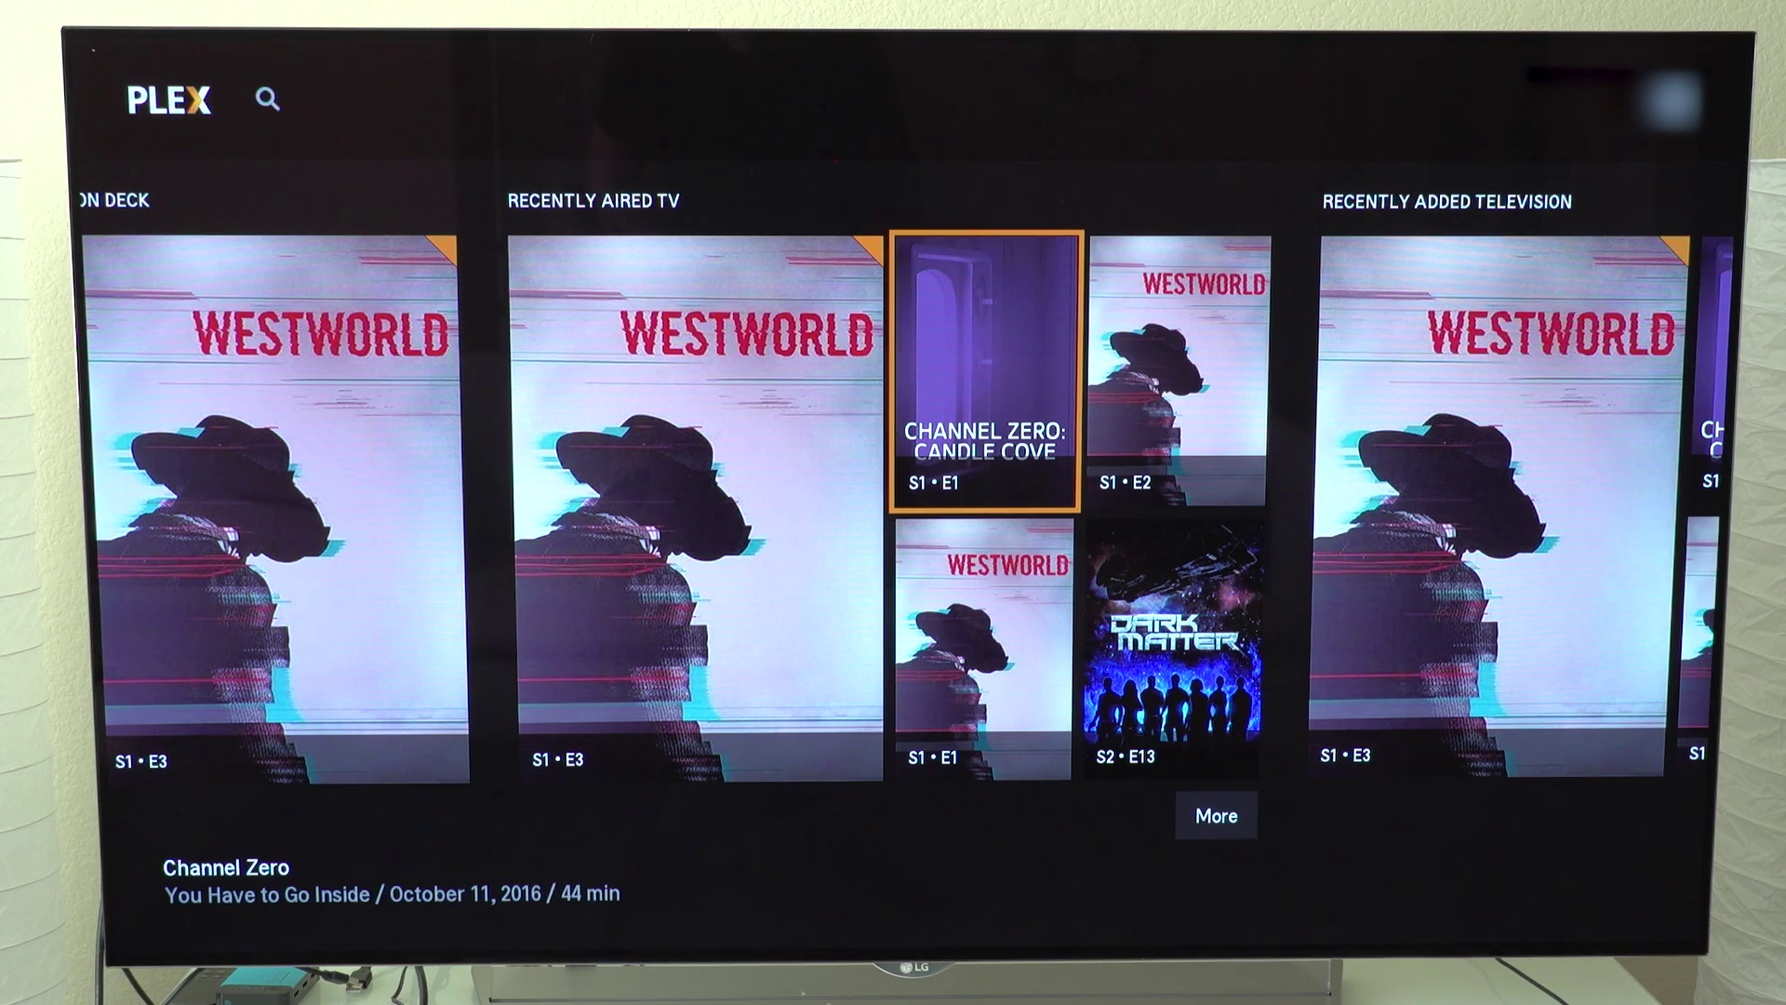
{"action": "key", "text": "Right"}
{"action": "key", "text": "Right"}
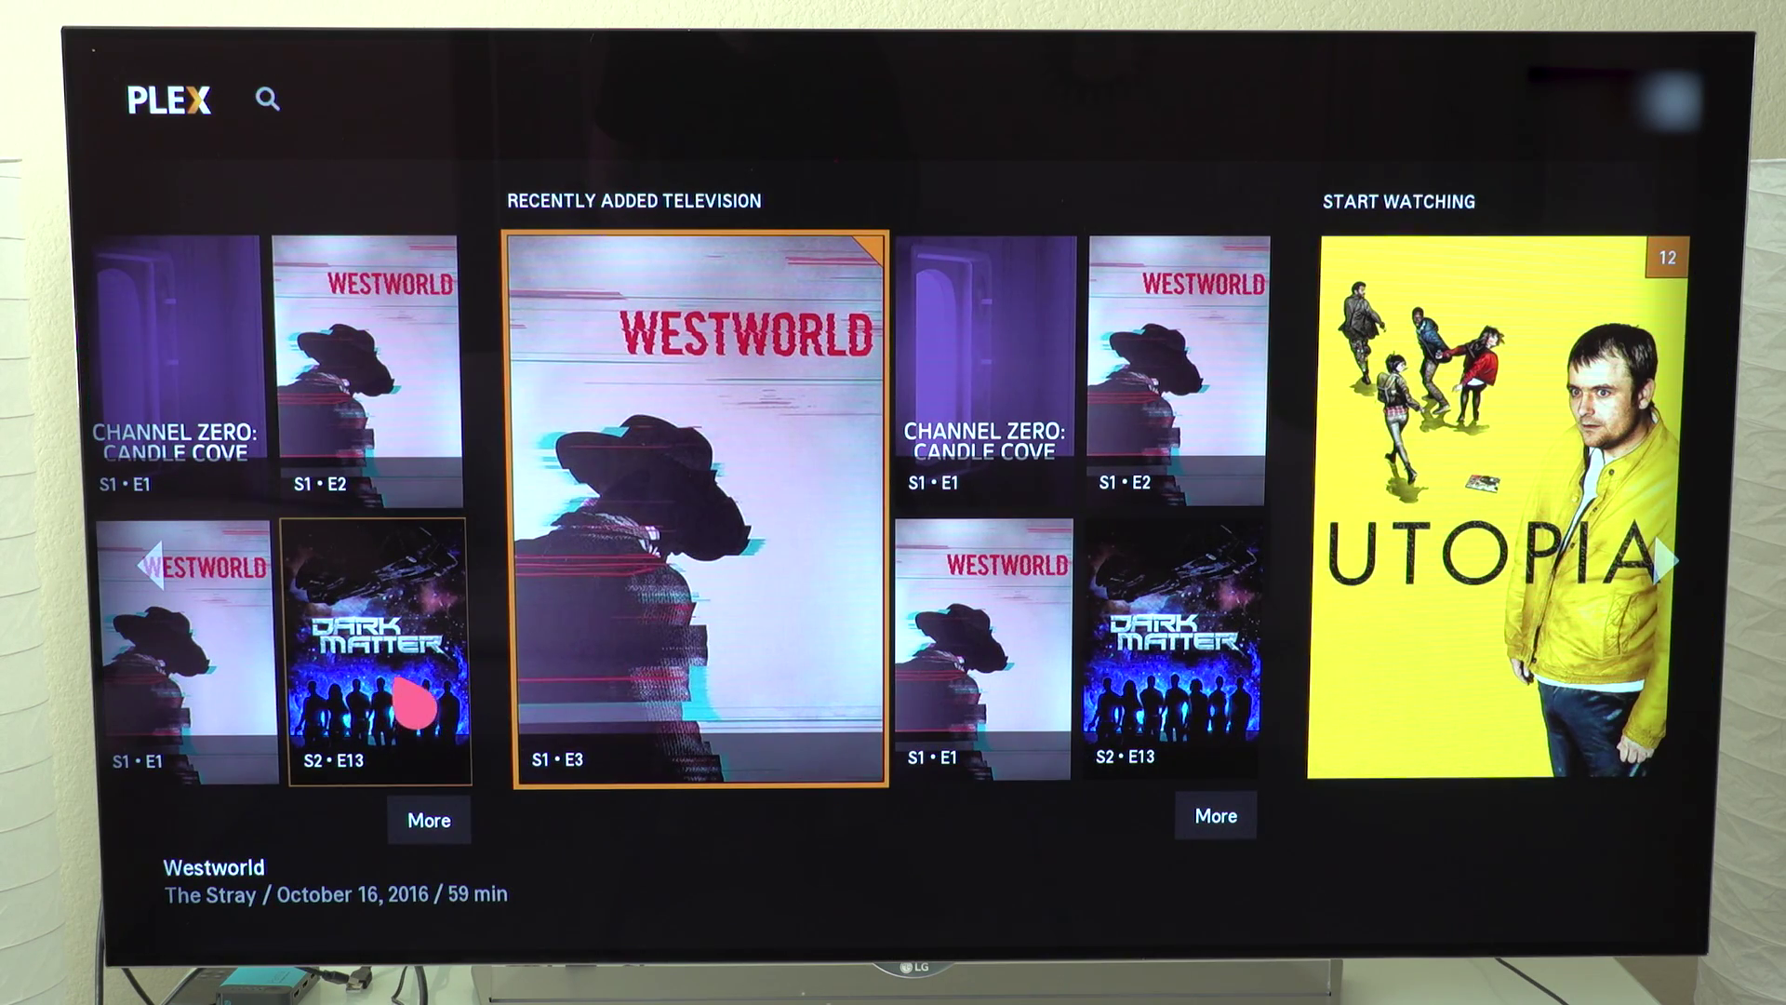
- View the details of Dark Matter season 2 episode 13, then open Series One of Utopia
{"action": "left_click", "coordinate": [414, 704]}
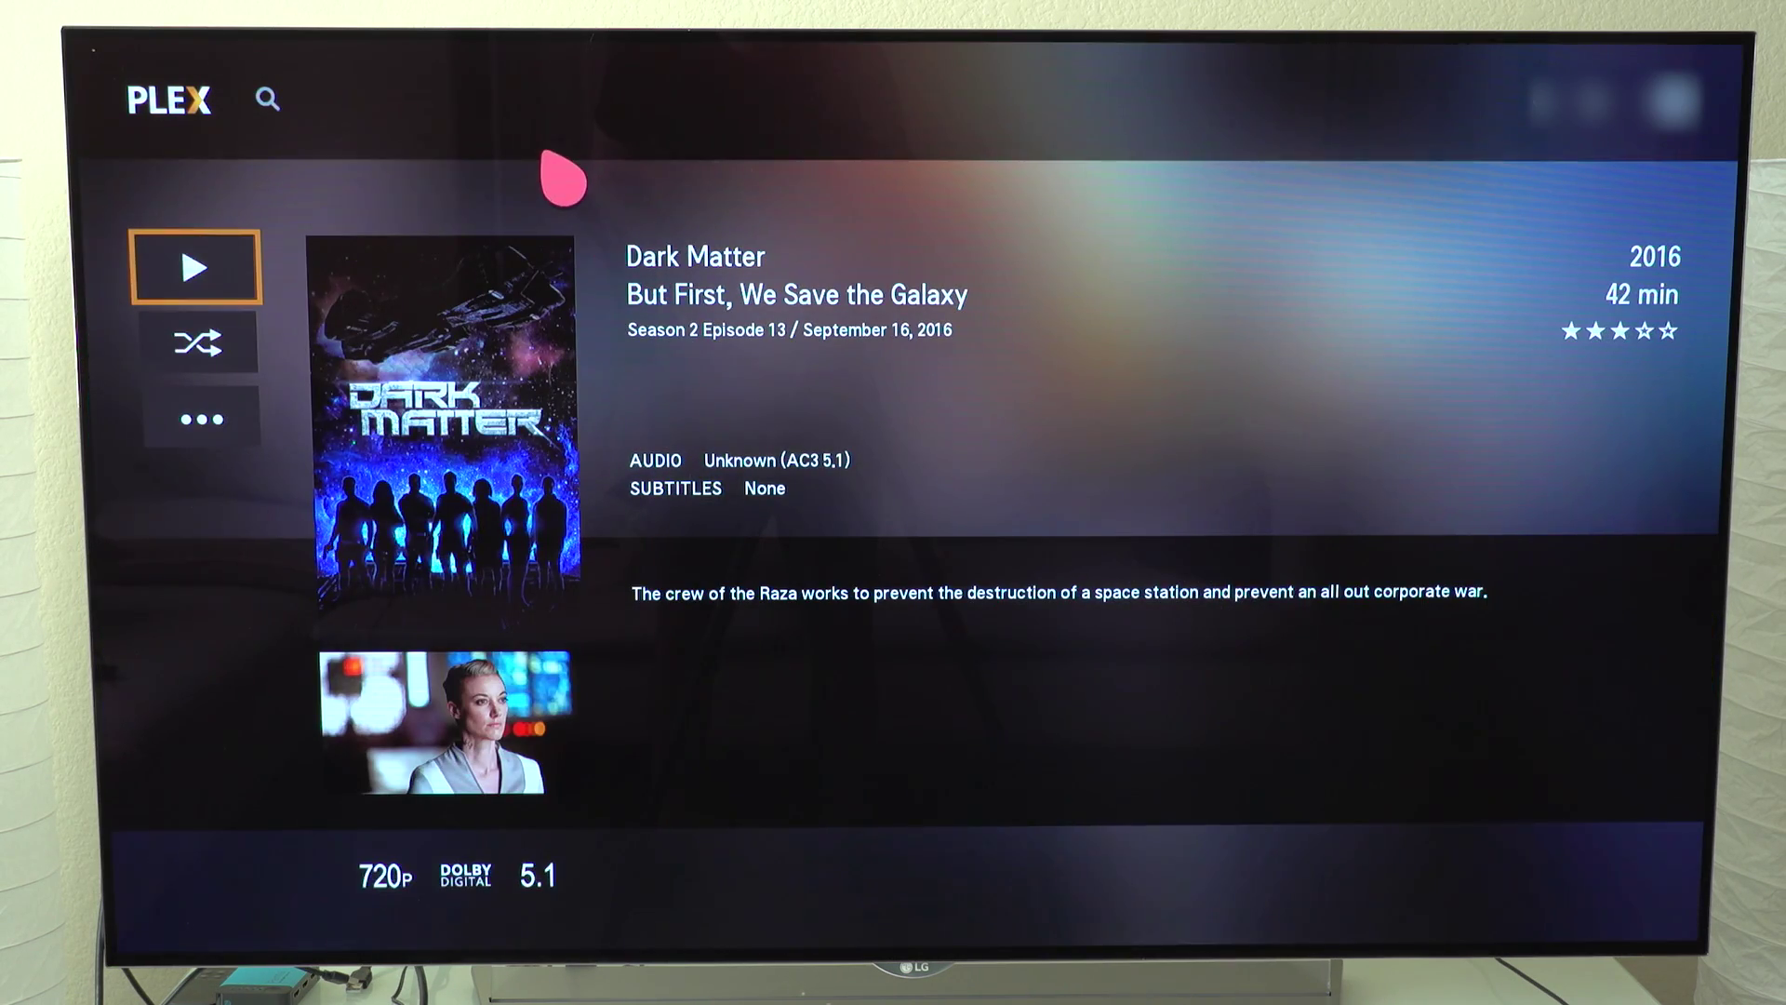
{"action": "key", "text": "Escape"}
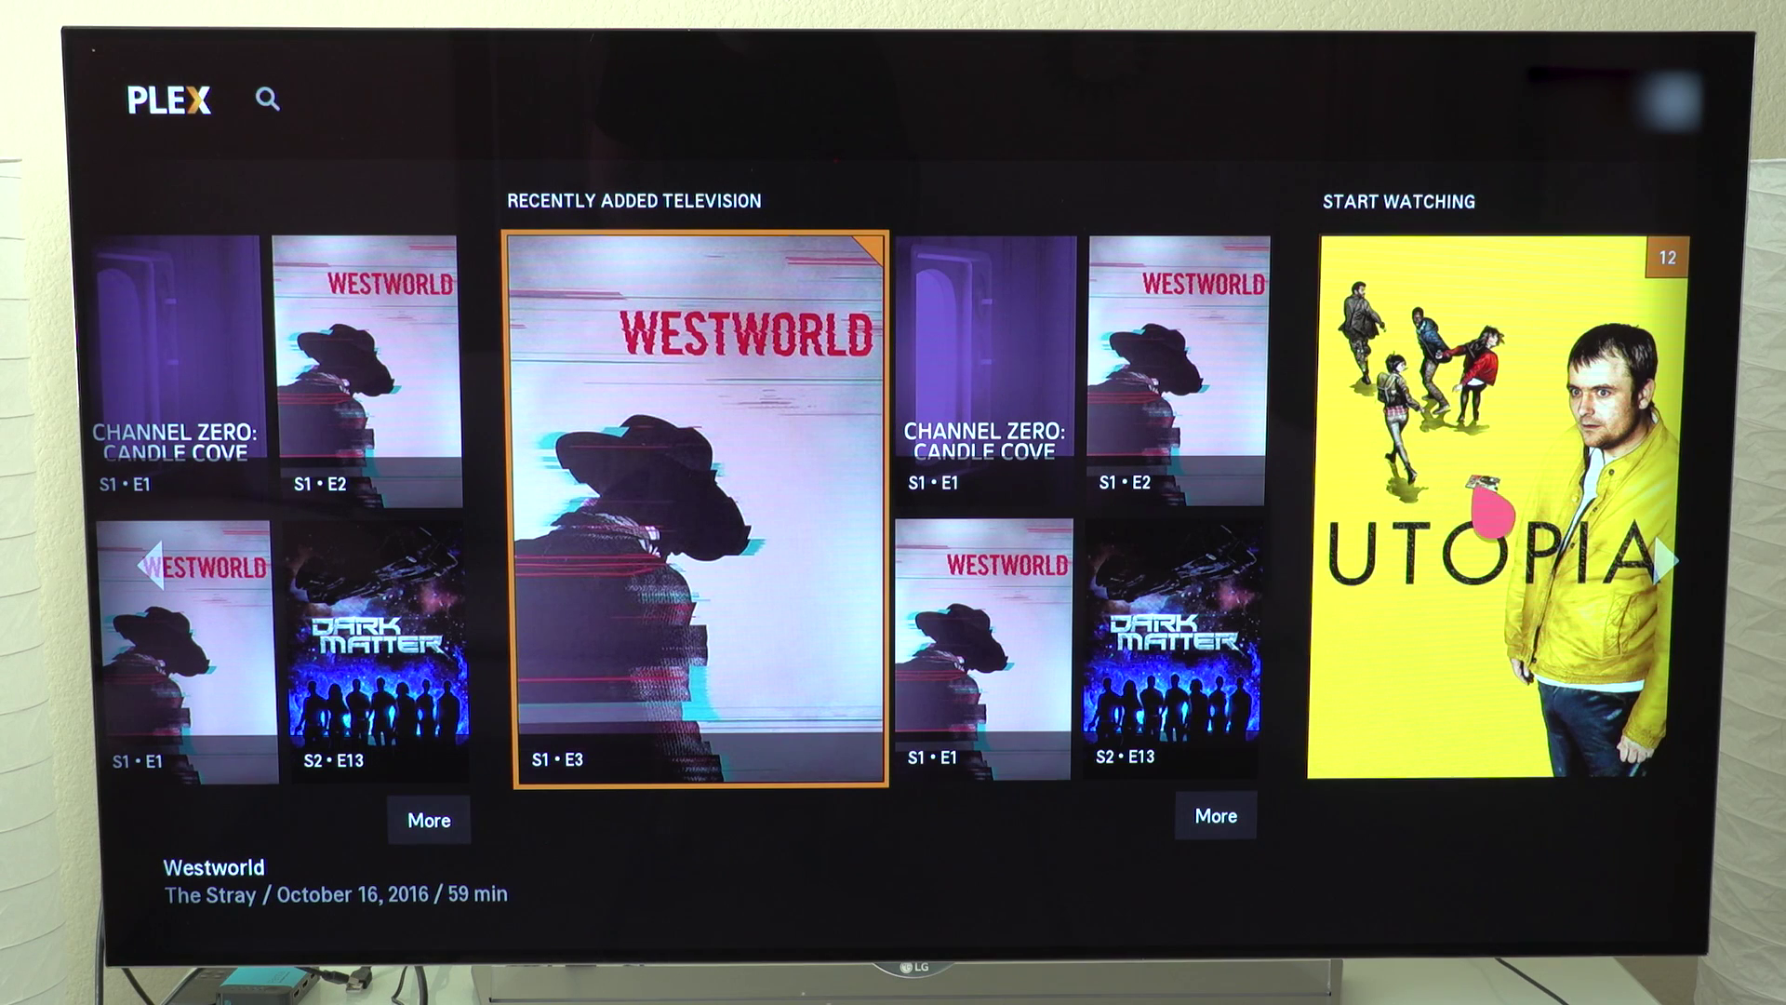
{"action": "left_click", "coordinate": [1500, 556]}
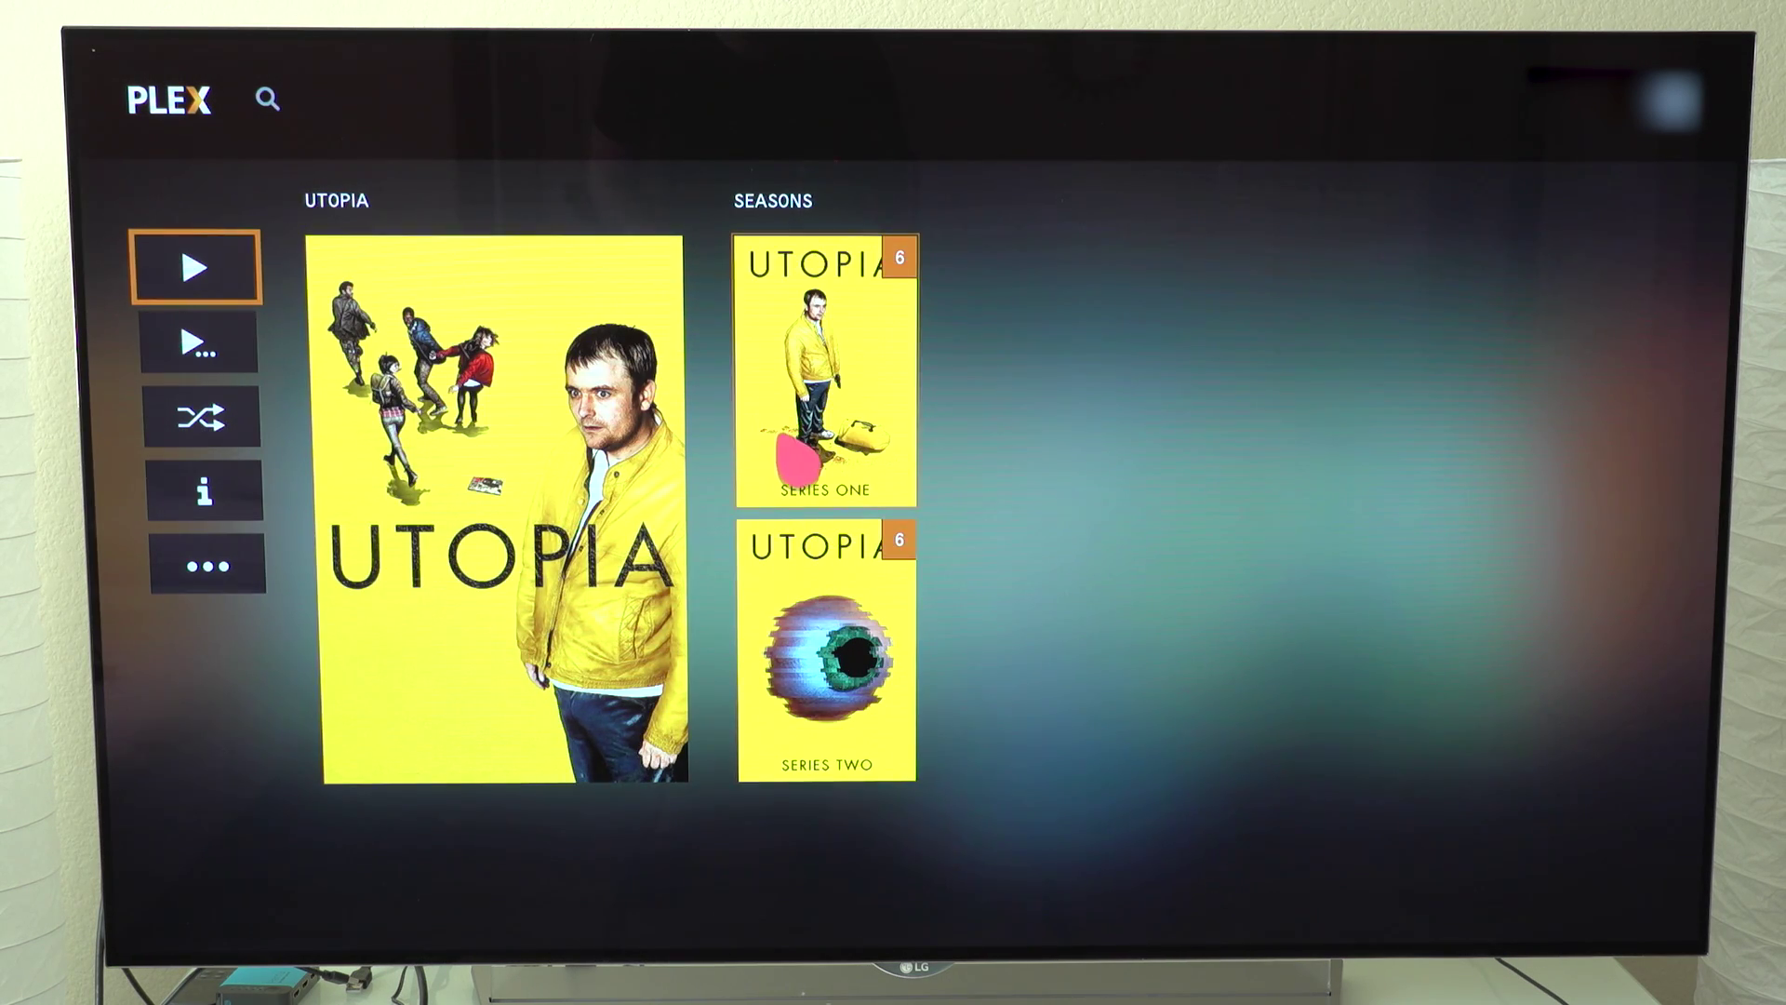
{"action": "left_click", "coordinate": [795, 468]}
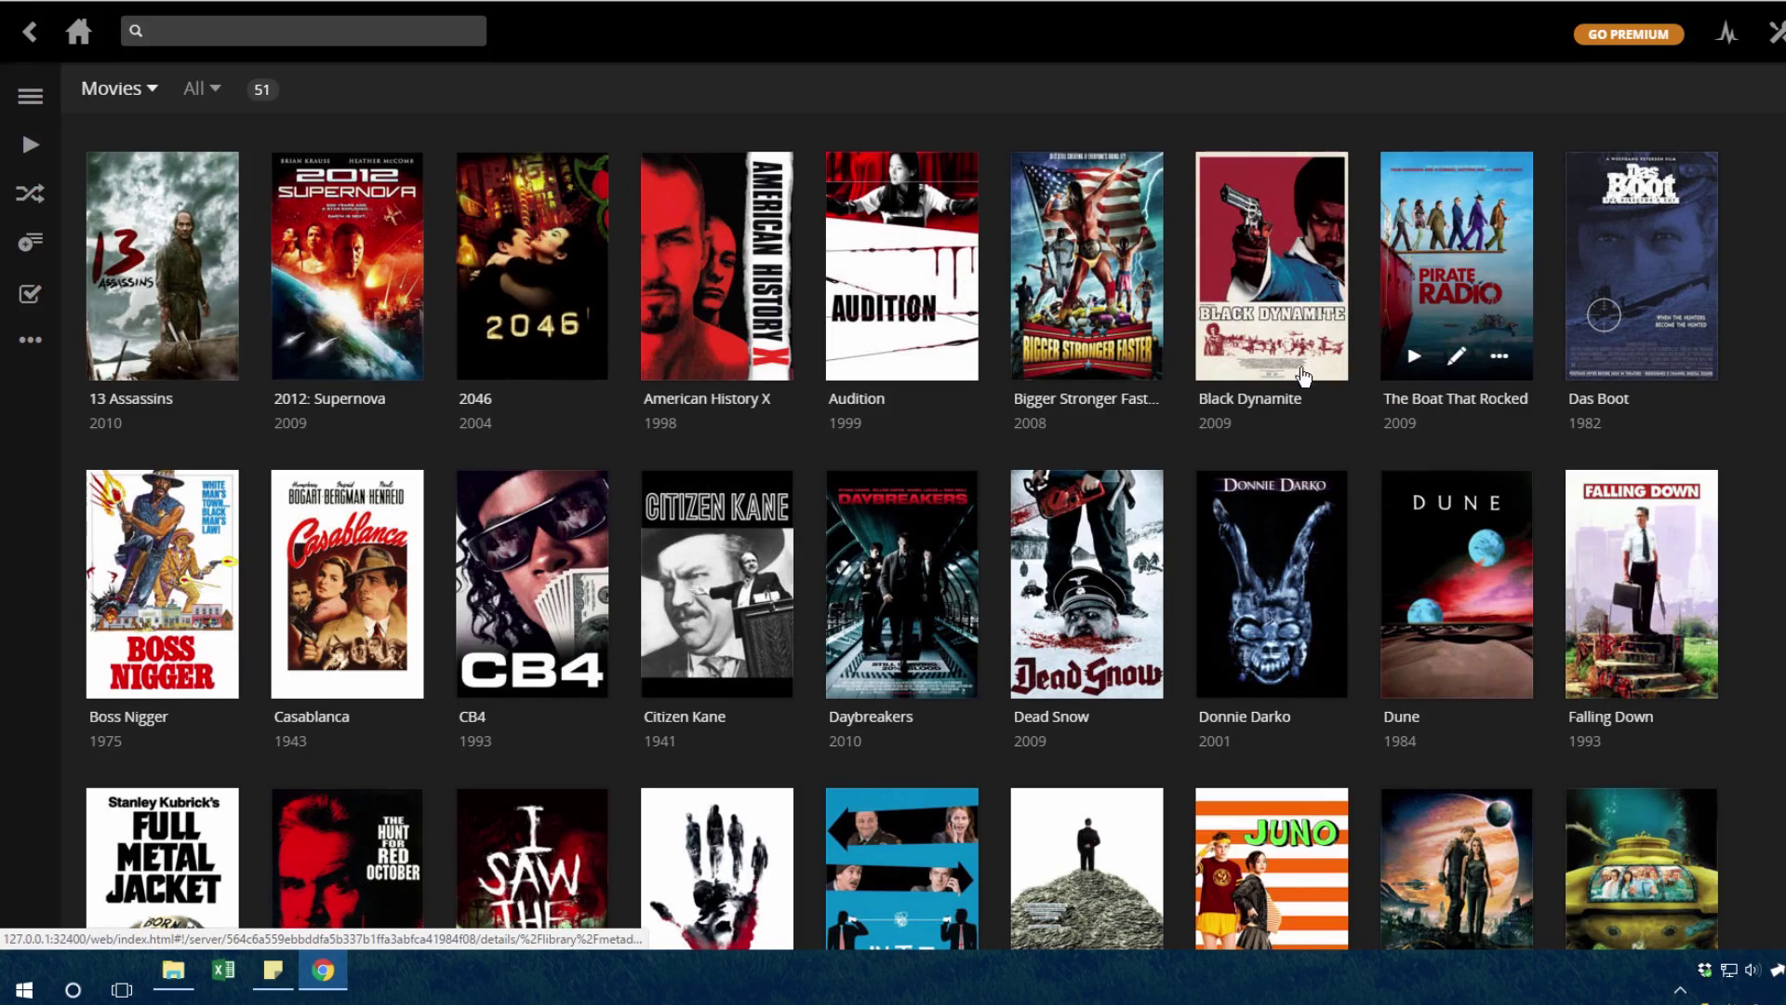
- Open the details page of Black Dynamite from the Movies library in the Plex web app
{"action": "left_click", "coordinate": [1258, 243]}
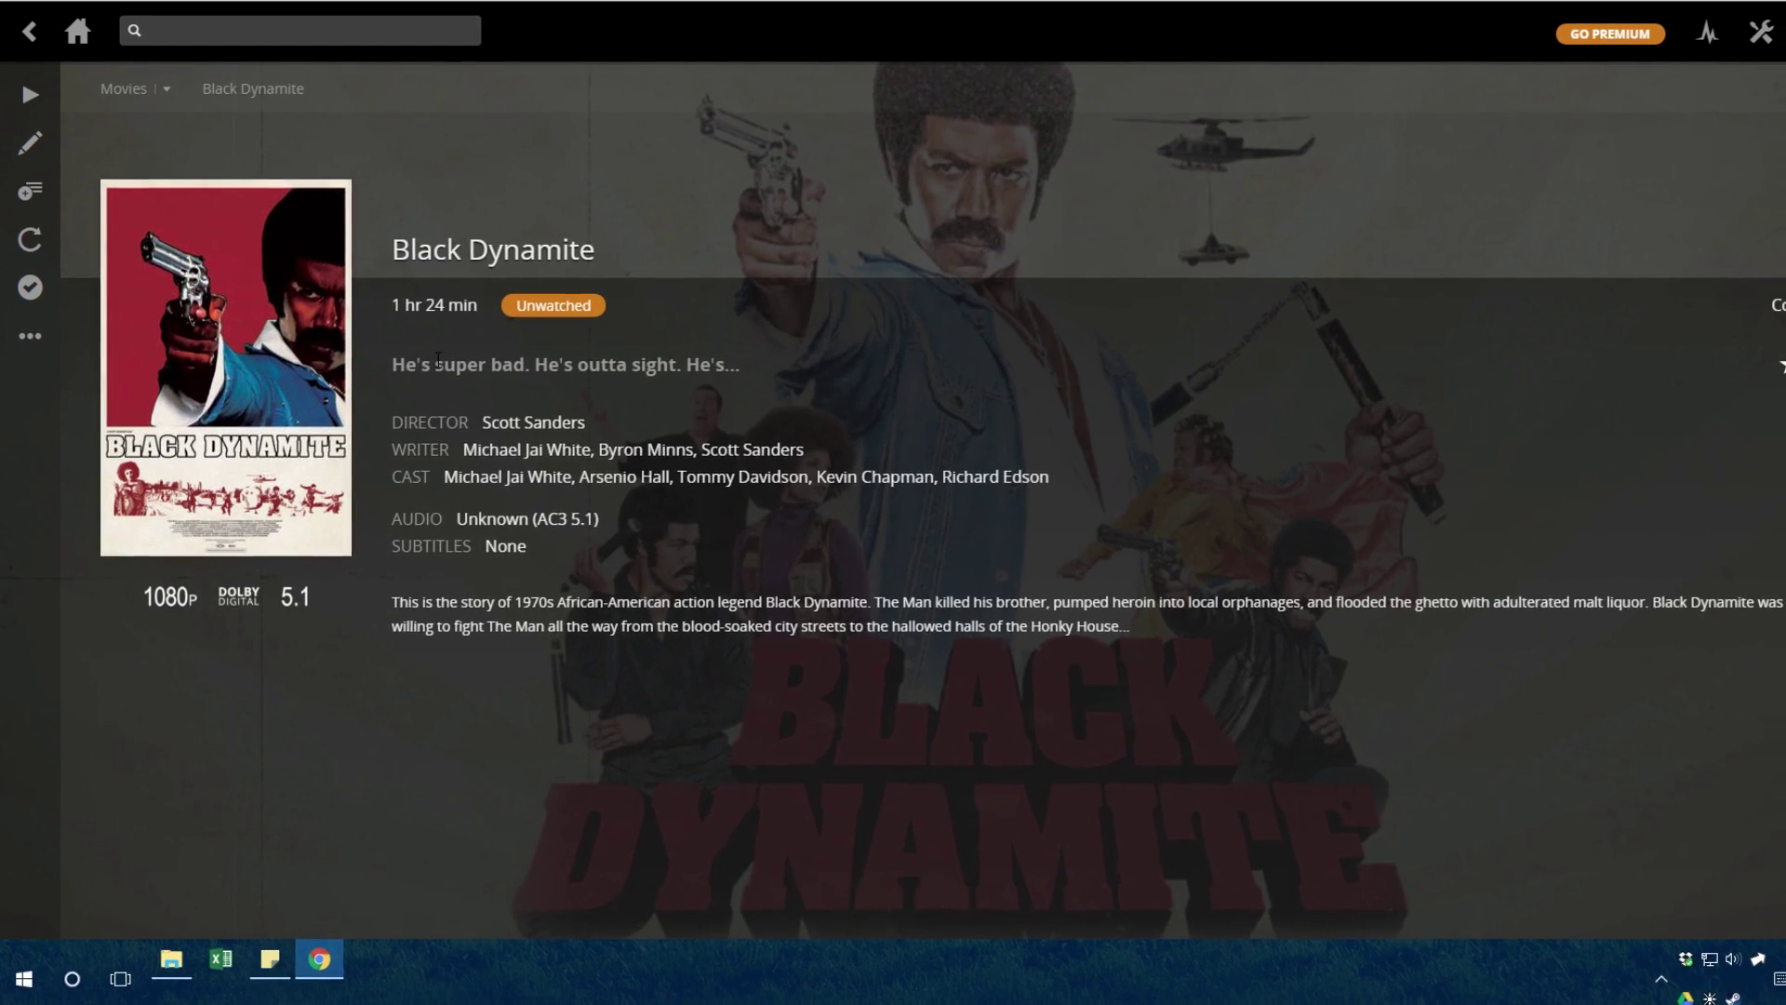
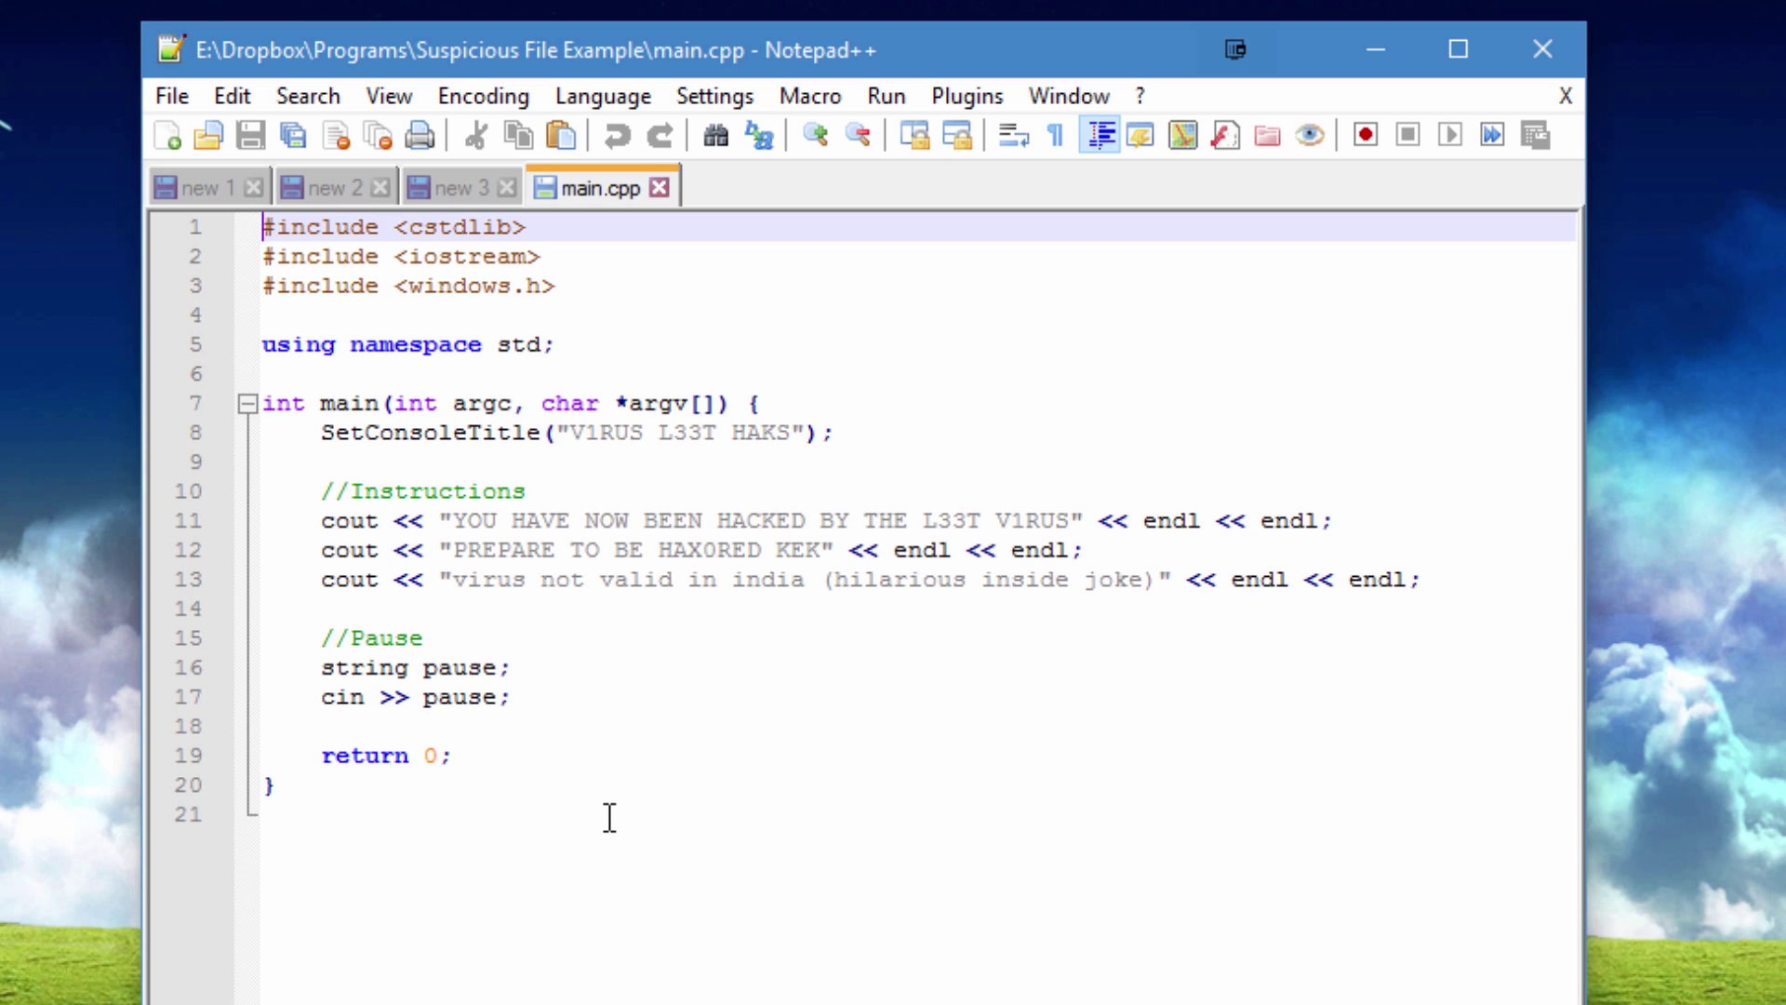
- Switch to main.cpp in Notepad++ and place the text cursor at the end of the return 0; line
{"action": "left_click", "coordinate": [371, 368]}
{"action": "left_click", "coordinate": [547, 761]}
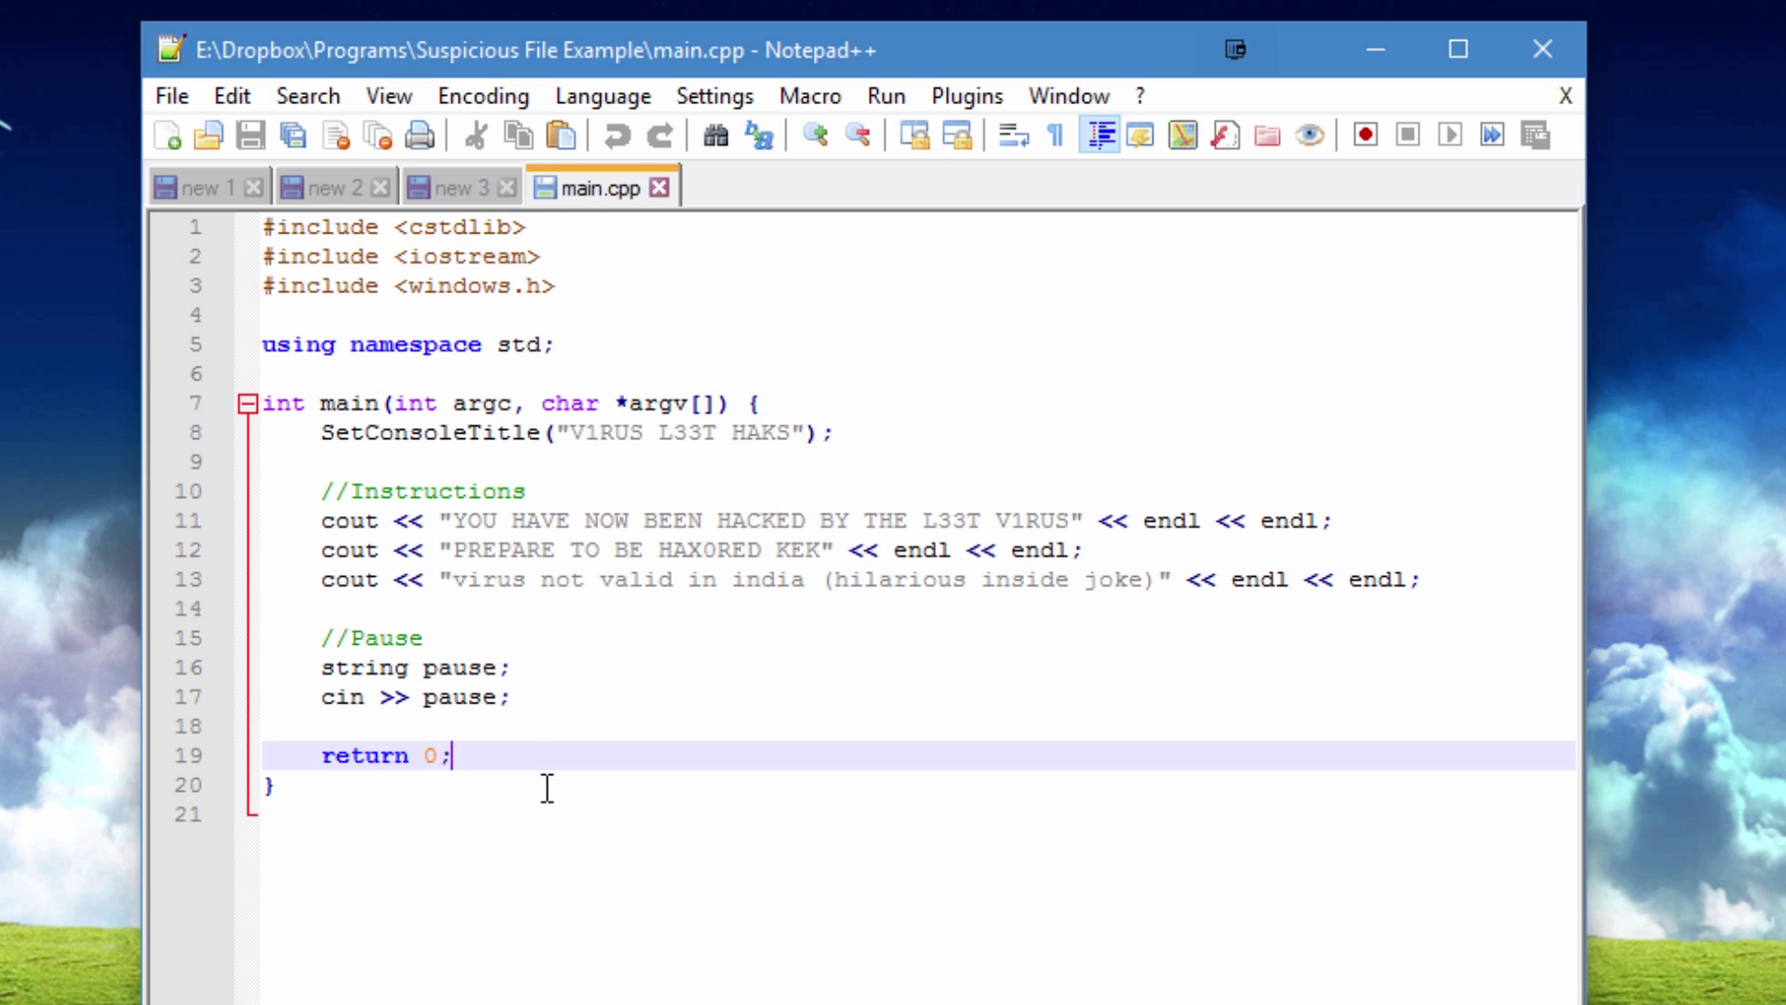
{"action": "left_click", "coordinate": [540, 875]}
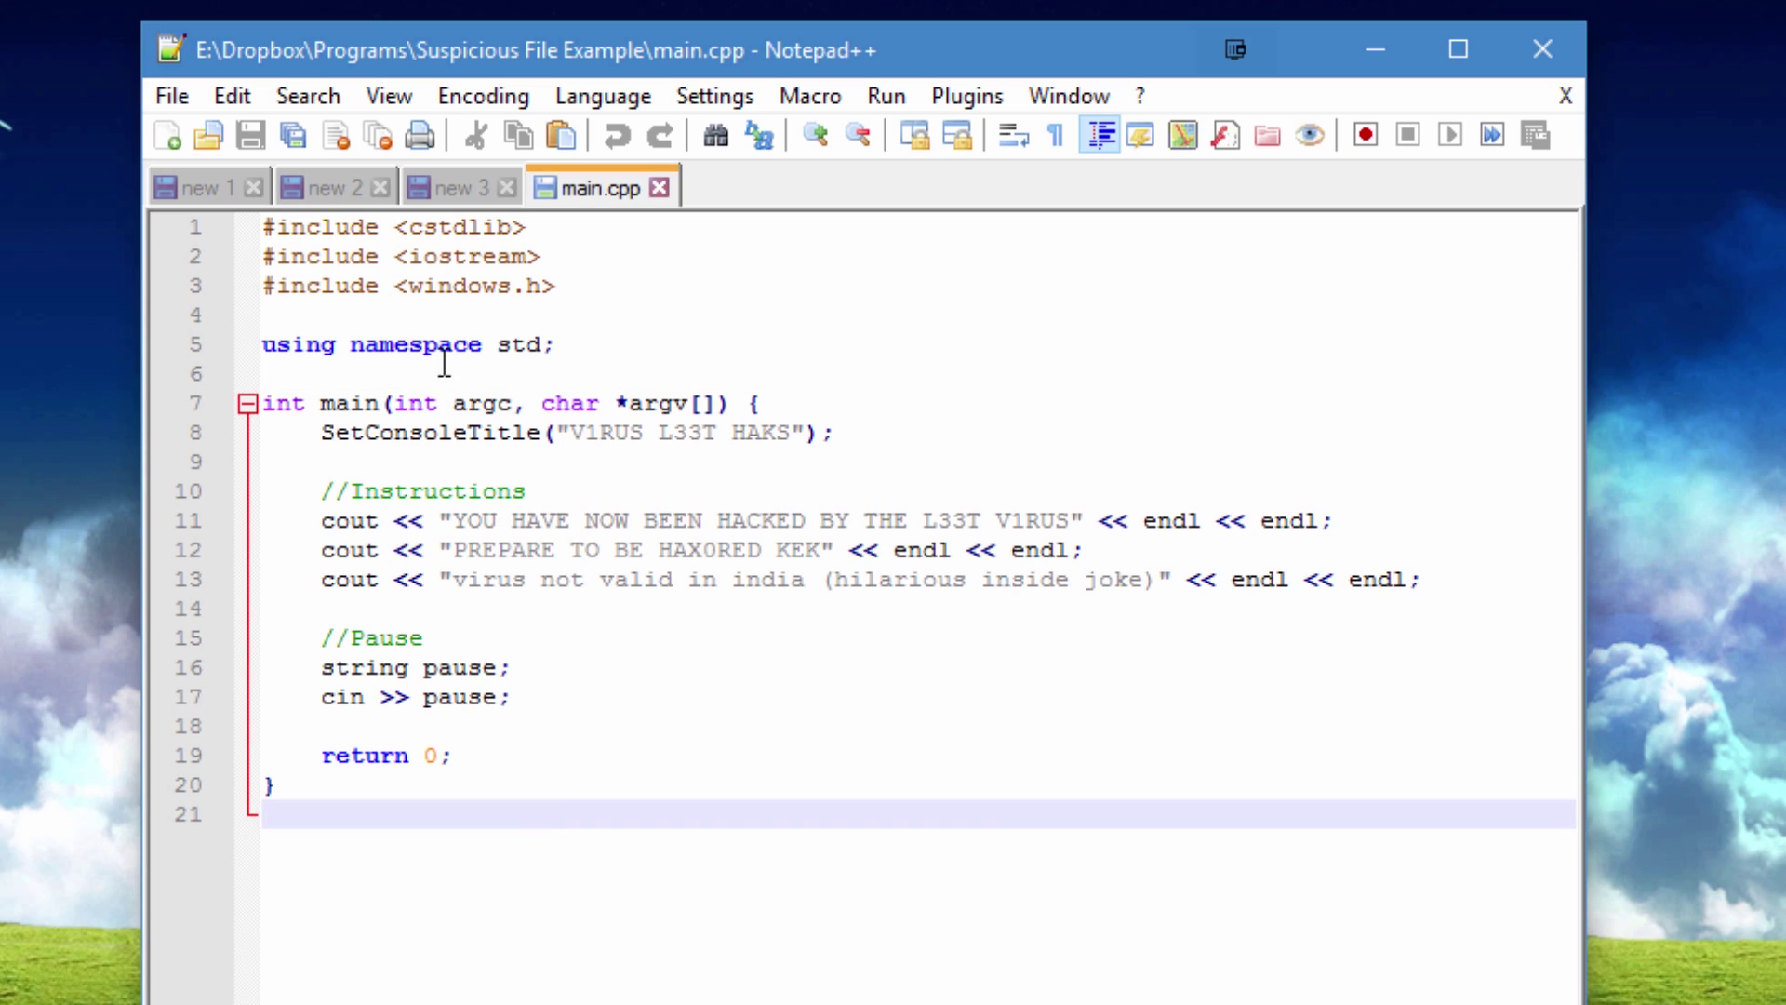
{"action": "left_click", "coordinate": [415, 317]}
{"action": "left_click", "coordinate": [486, 343]}
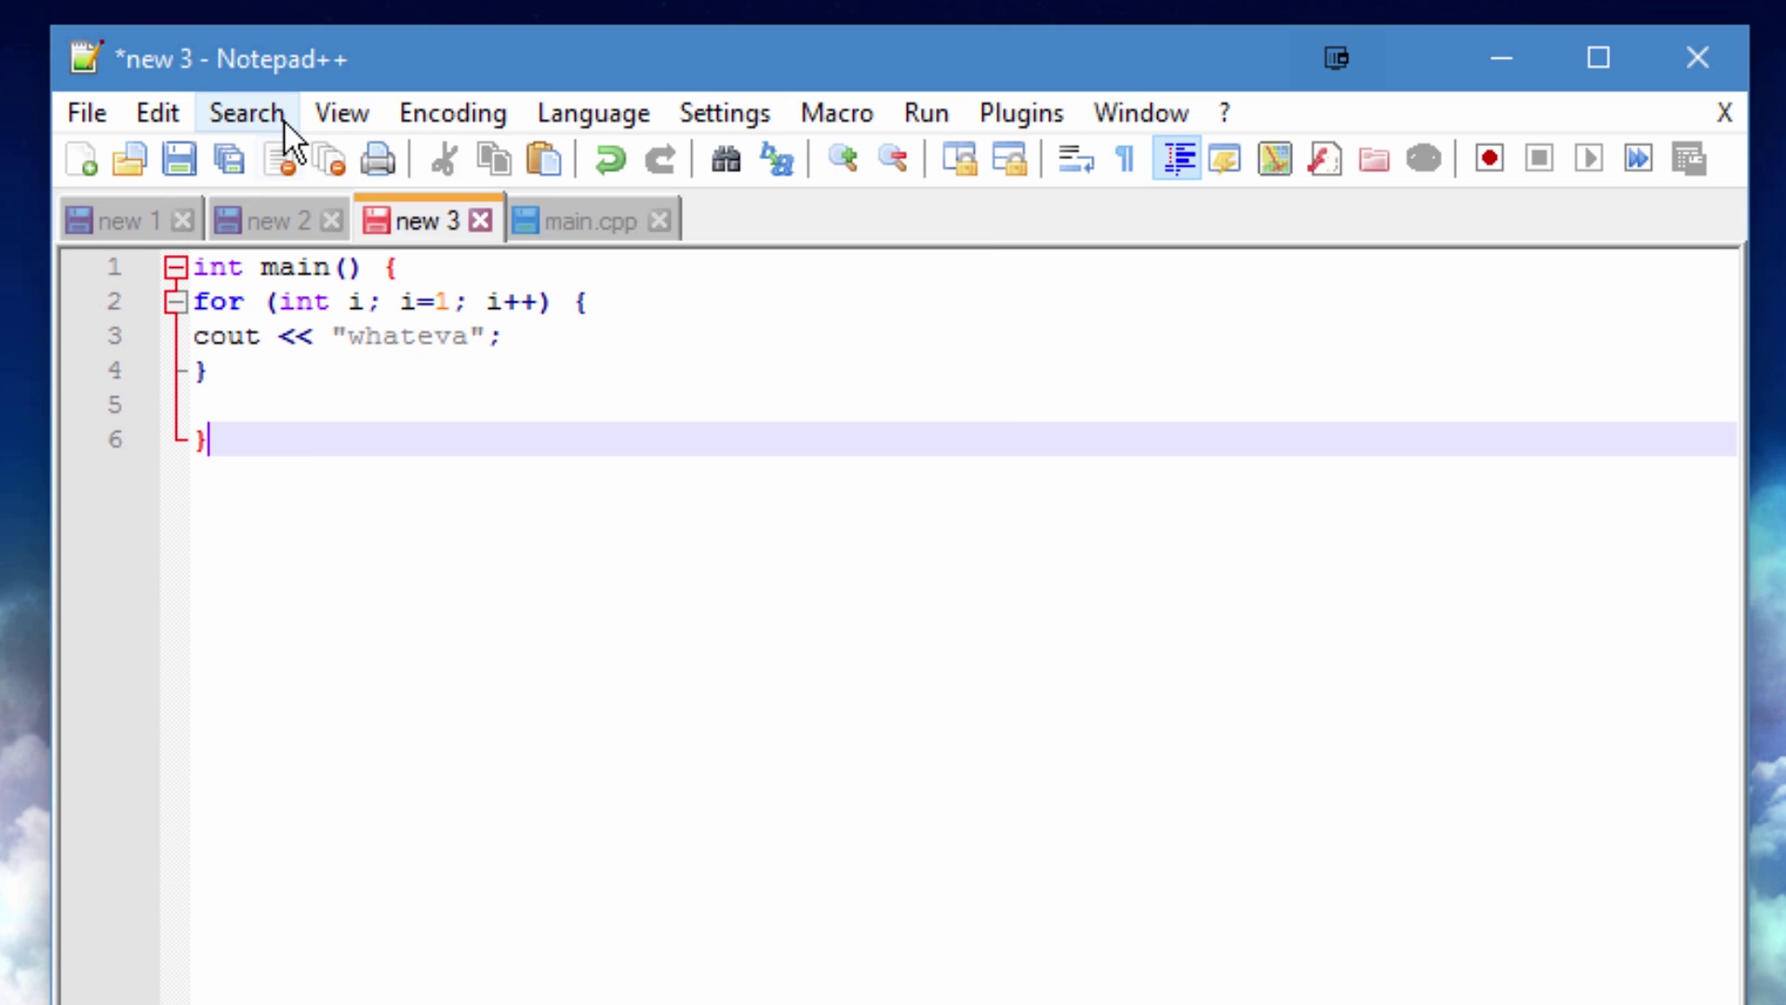
- Open the find-in-files search, enter hello as the search text and move on to the replacement text
{"action": "left_click", "coordinate": [248, 113]}
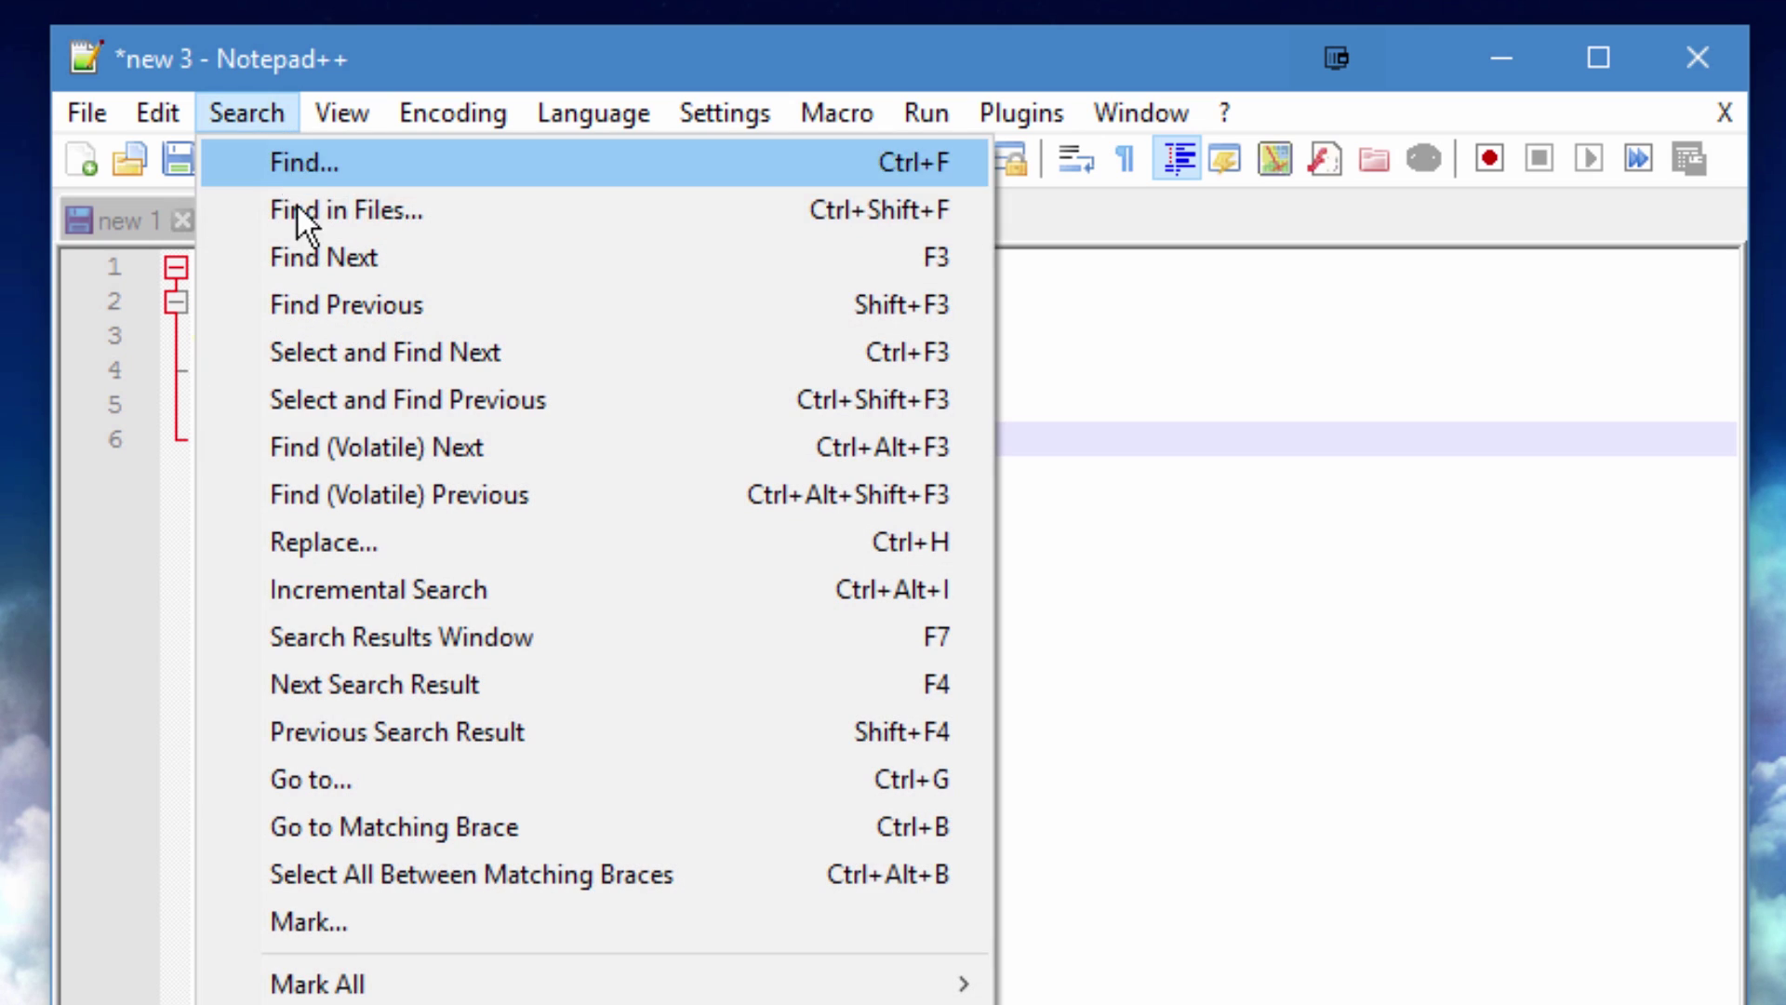
{"action": "left_click", "coordinate": [297, 209]}
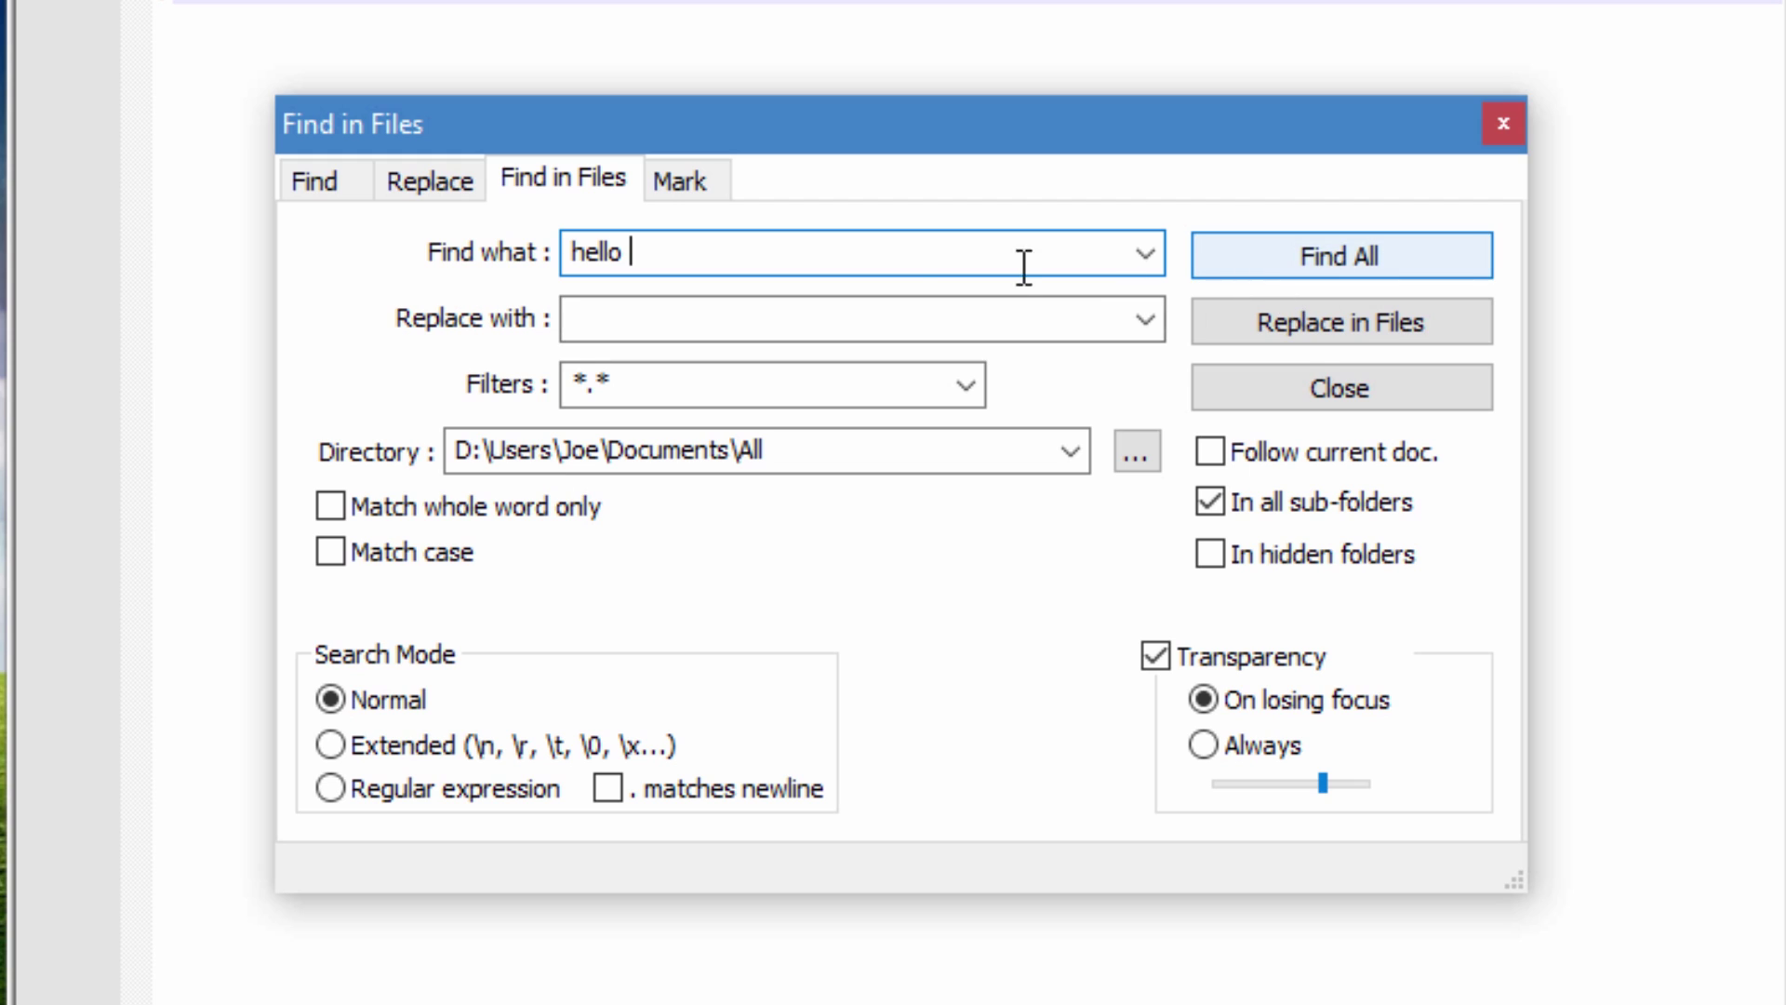
{"action": "left_click", "coordinate": [745, 309]}
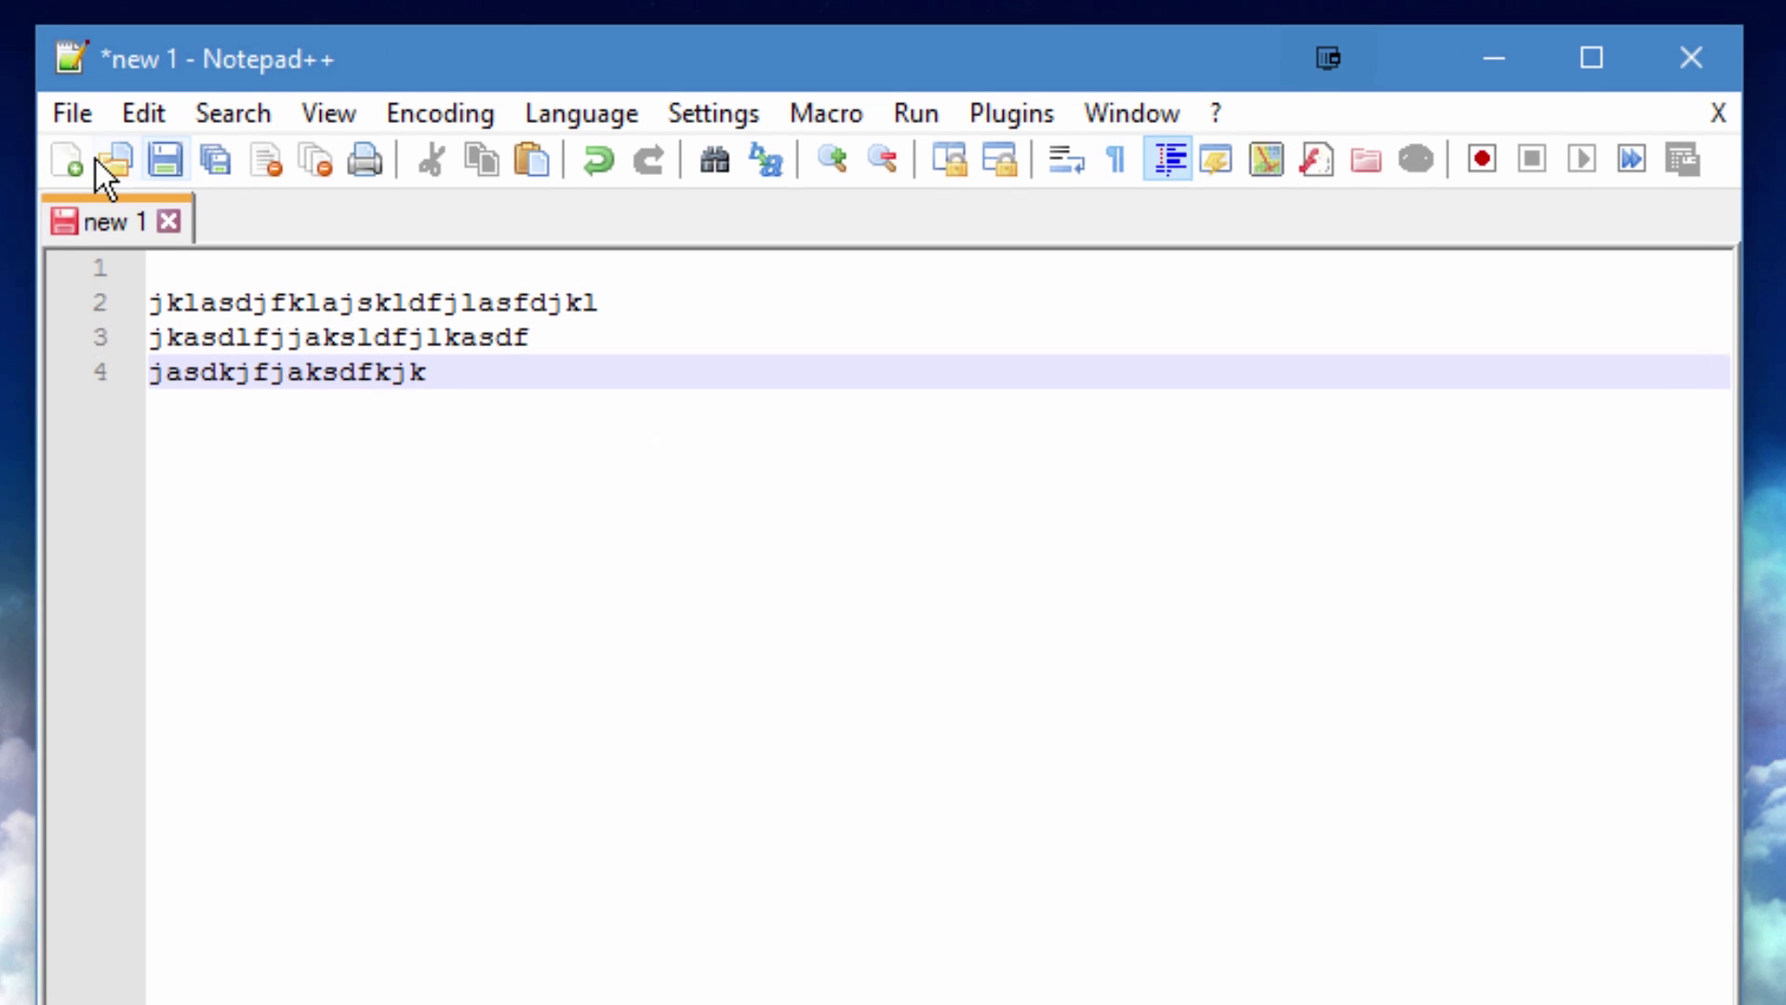
- Create three blank documents beside new 1 and enter asdfasfd in new 4
{"action": "left_click", "coordinate": [53, 162]}
{"action": "left_click", "coordinate": [53, 163]}
{"action": "left_click", "coordinate": [53, 163]}
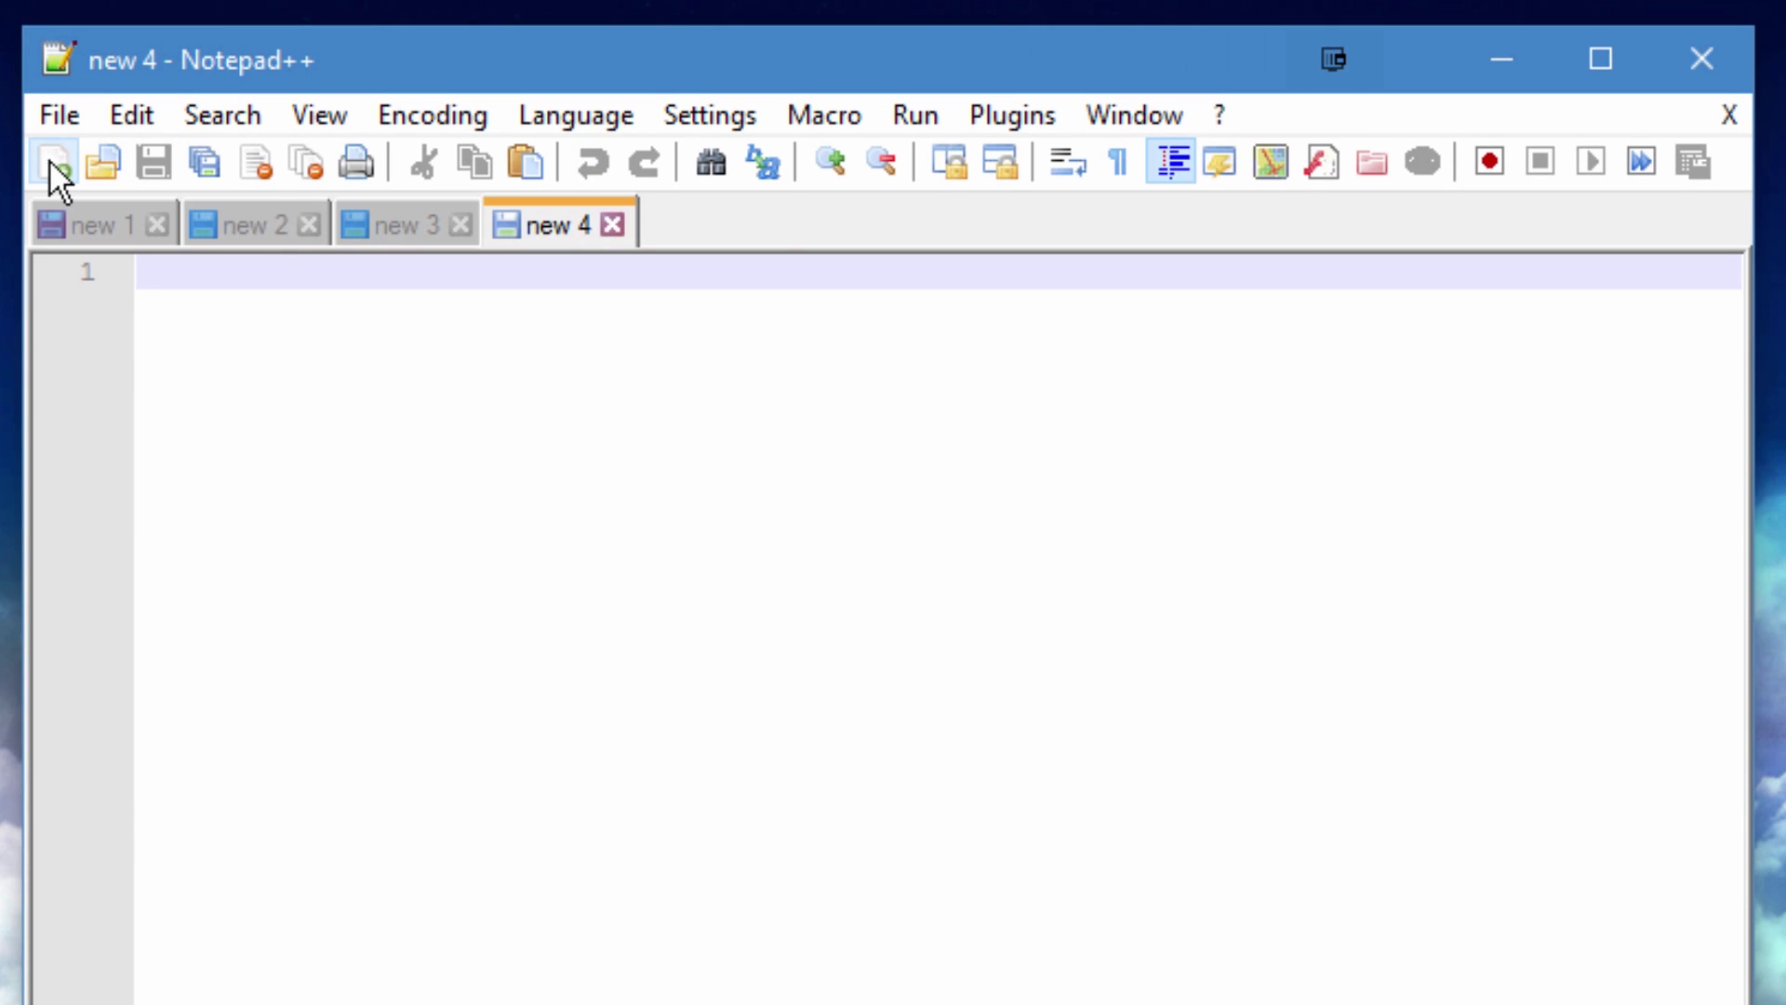
{"action": "left_click", "coordinate": [53, 163]}
{"action": "left_click", "coordinate": [265, 225]}
{"action": "left_click", "coordinate": [561, 227]}
{"action": "type", "text": "asdfasfd"}
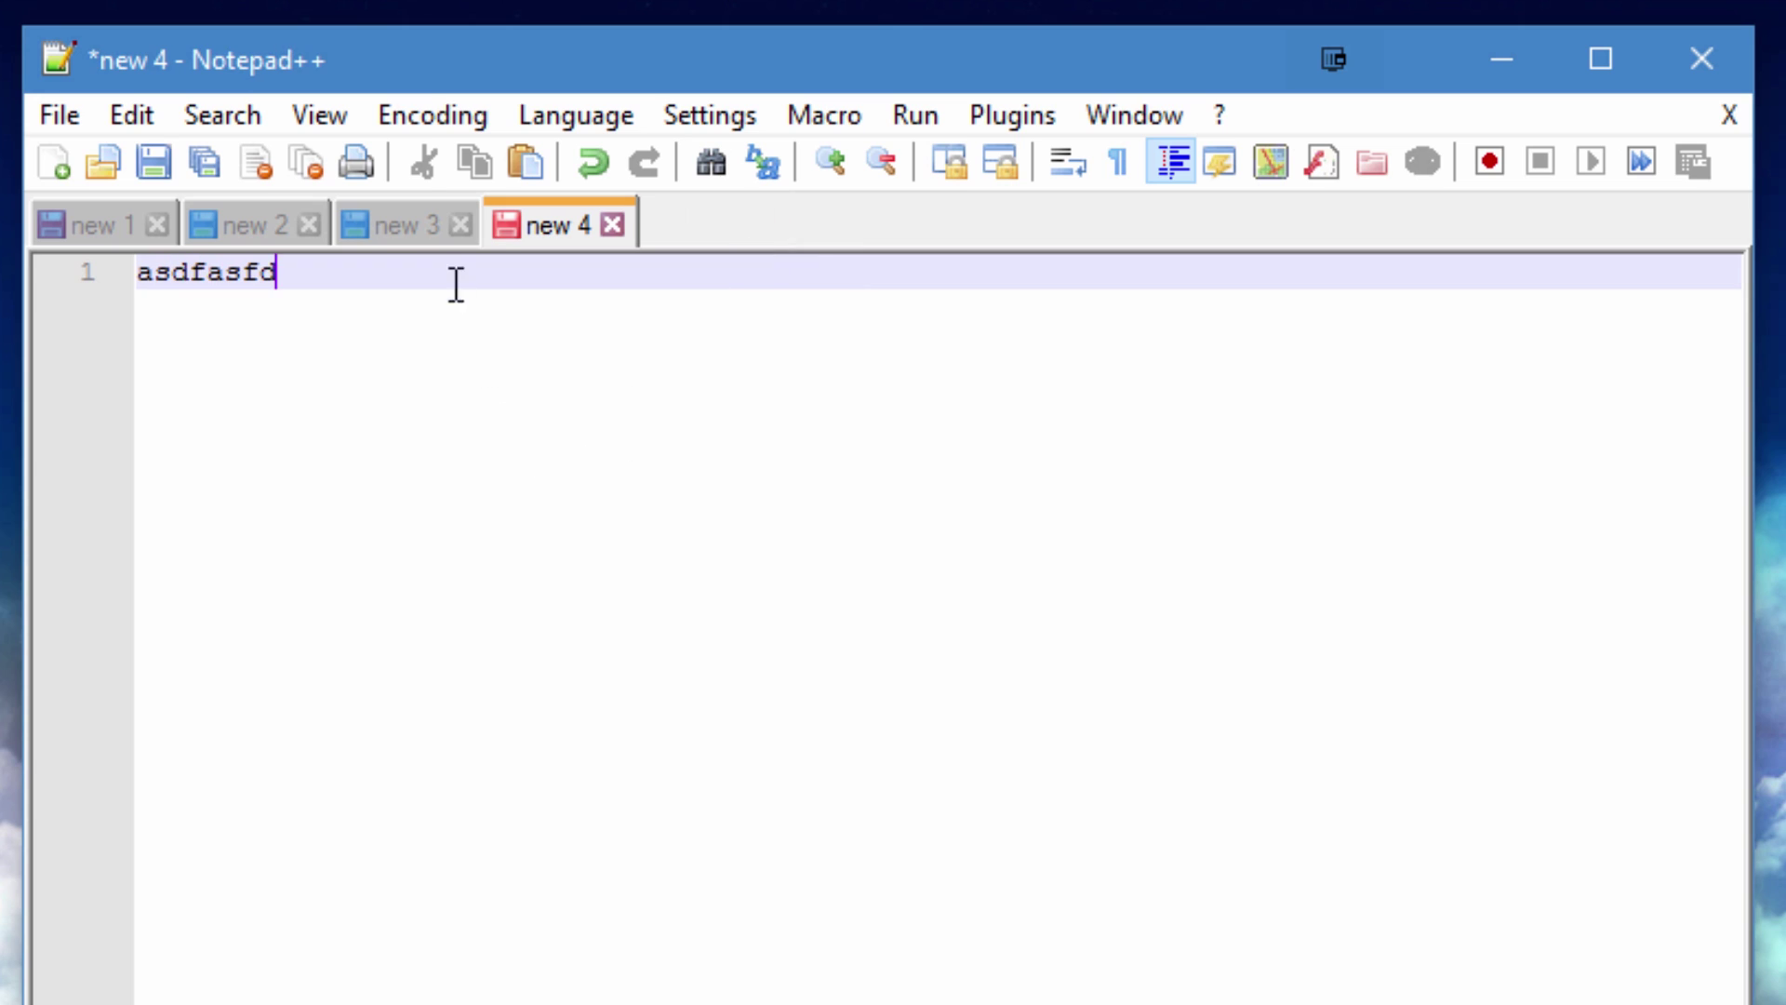
- Enter gfdhvhfghg in new 3 and bvnvbnv in new 2, and close new 3 and new 4
{"action": "key", "text": "ctrl+z"}
{"action": "key", "text": "ctrl+Page_Up"}
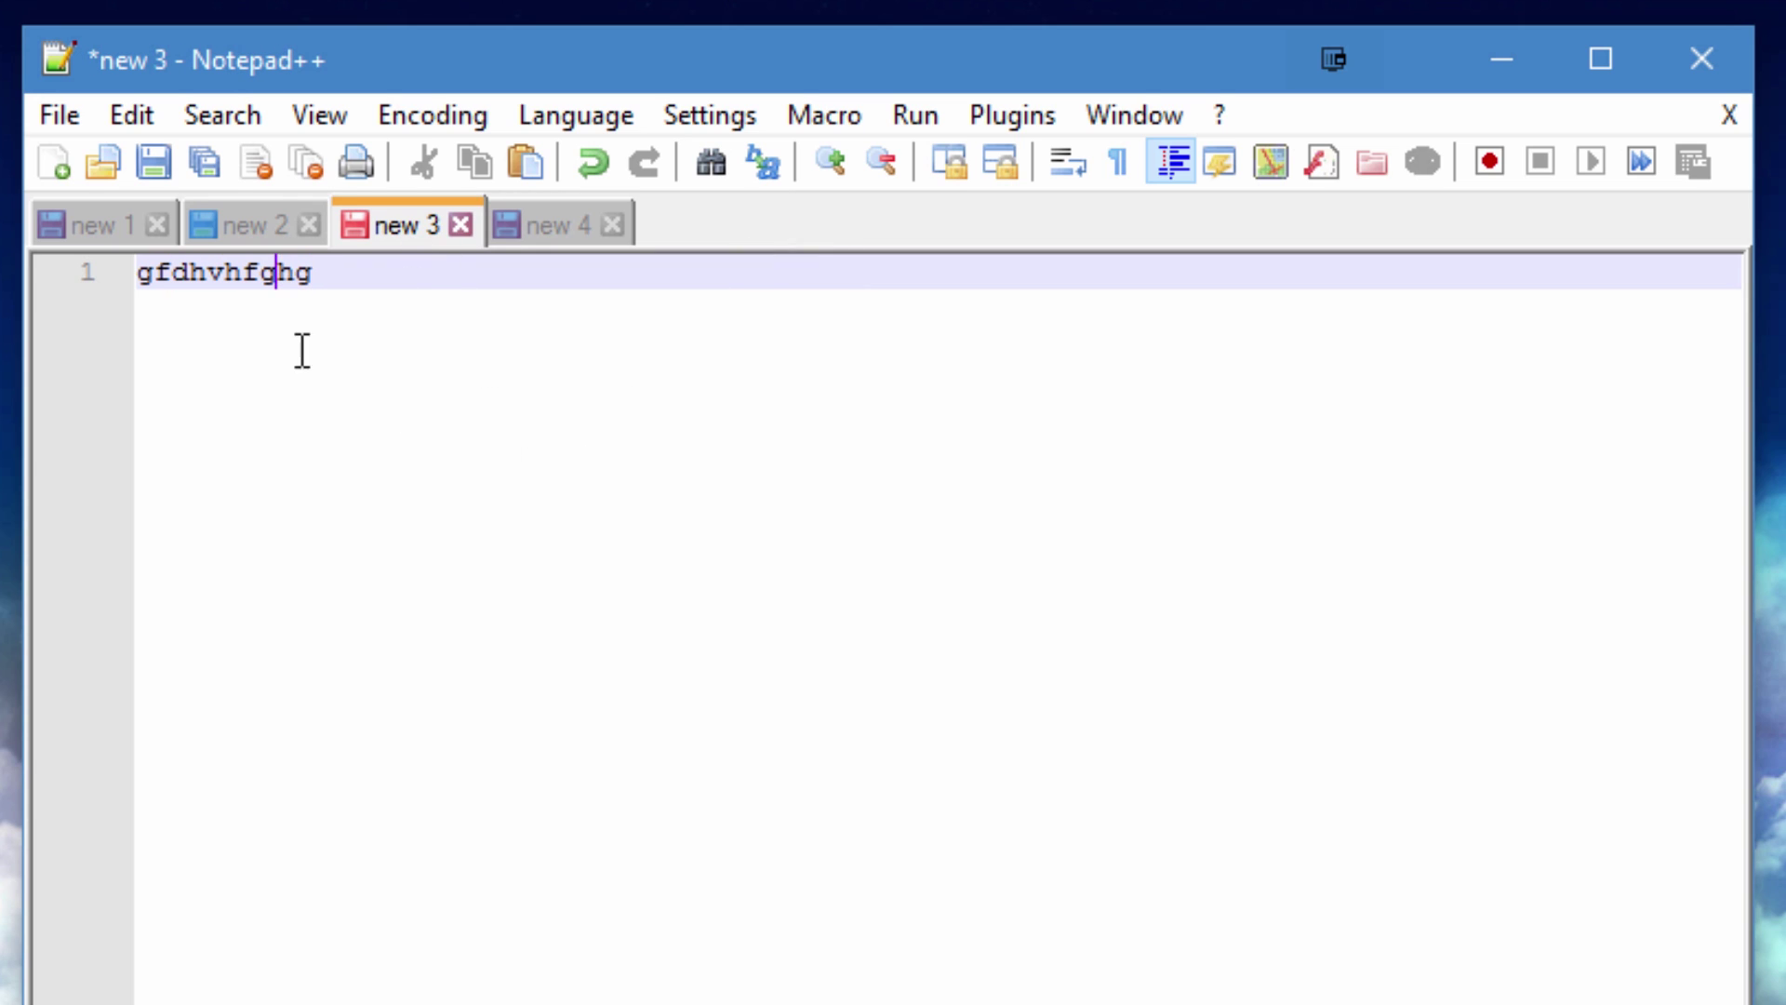
{"action": "key", "text": "ctrl+Page_Up"}
{"action": "type", "text": "bvnvbnv"}
{"action": "left_click", "coordinate": [485, 216]}
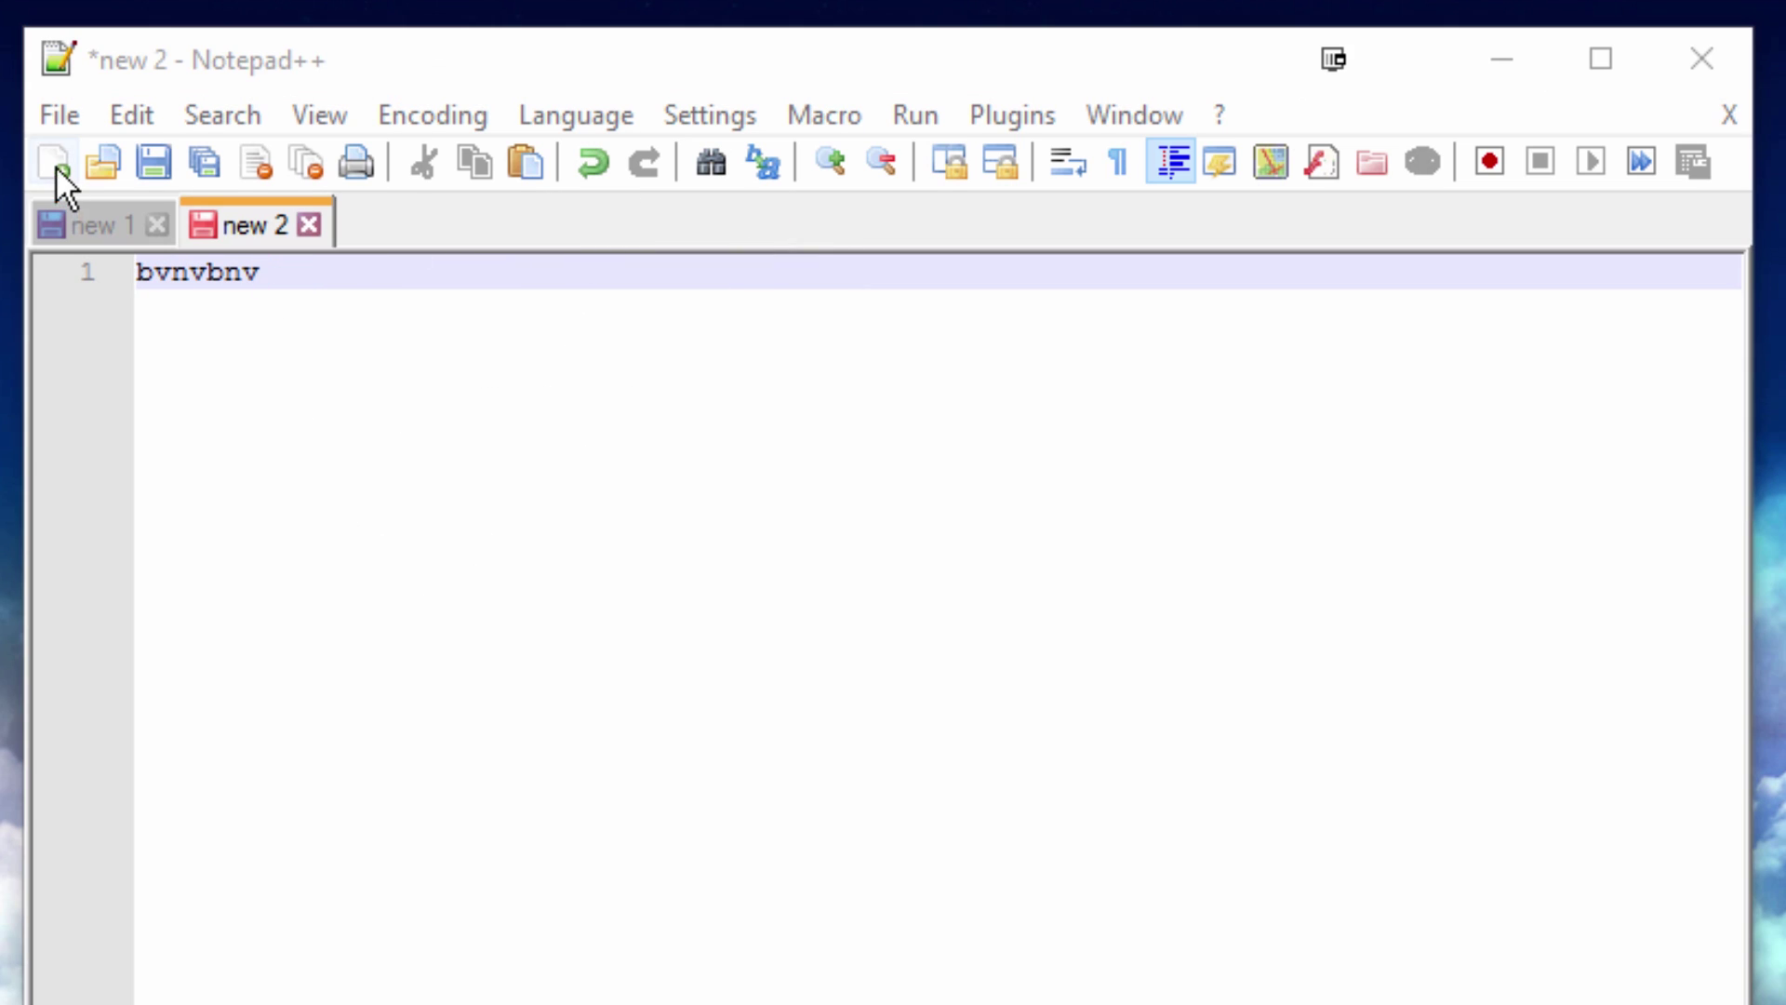
- Create a new document beside new 2 and enter int (main) as its first line
{"action": "left_click", "coordinate": [54, 163]}
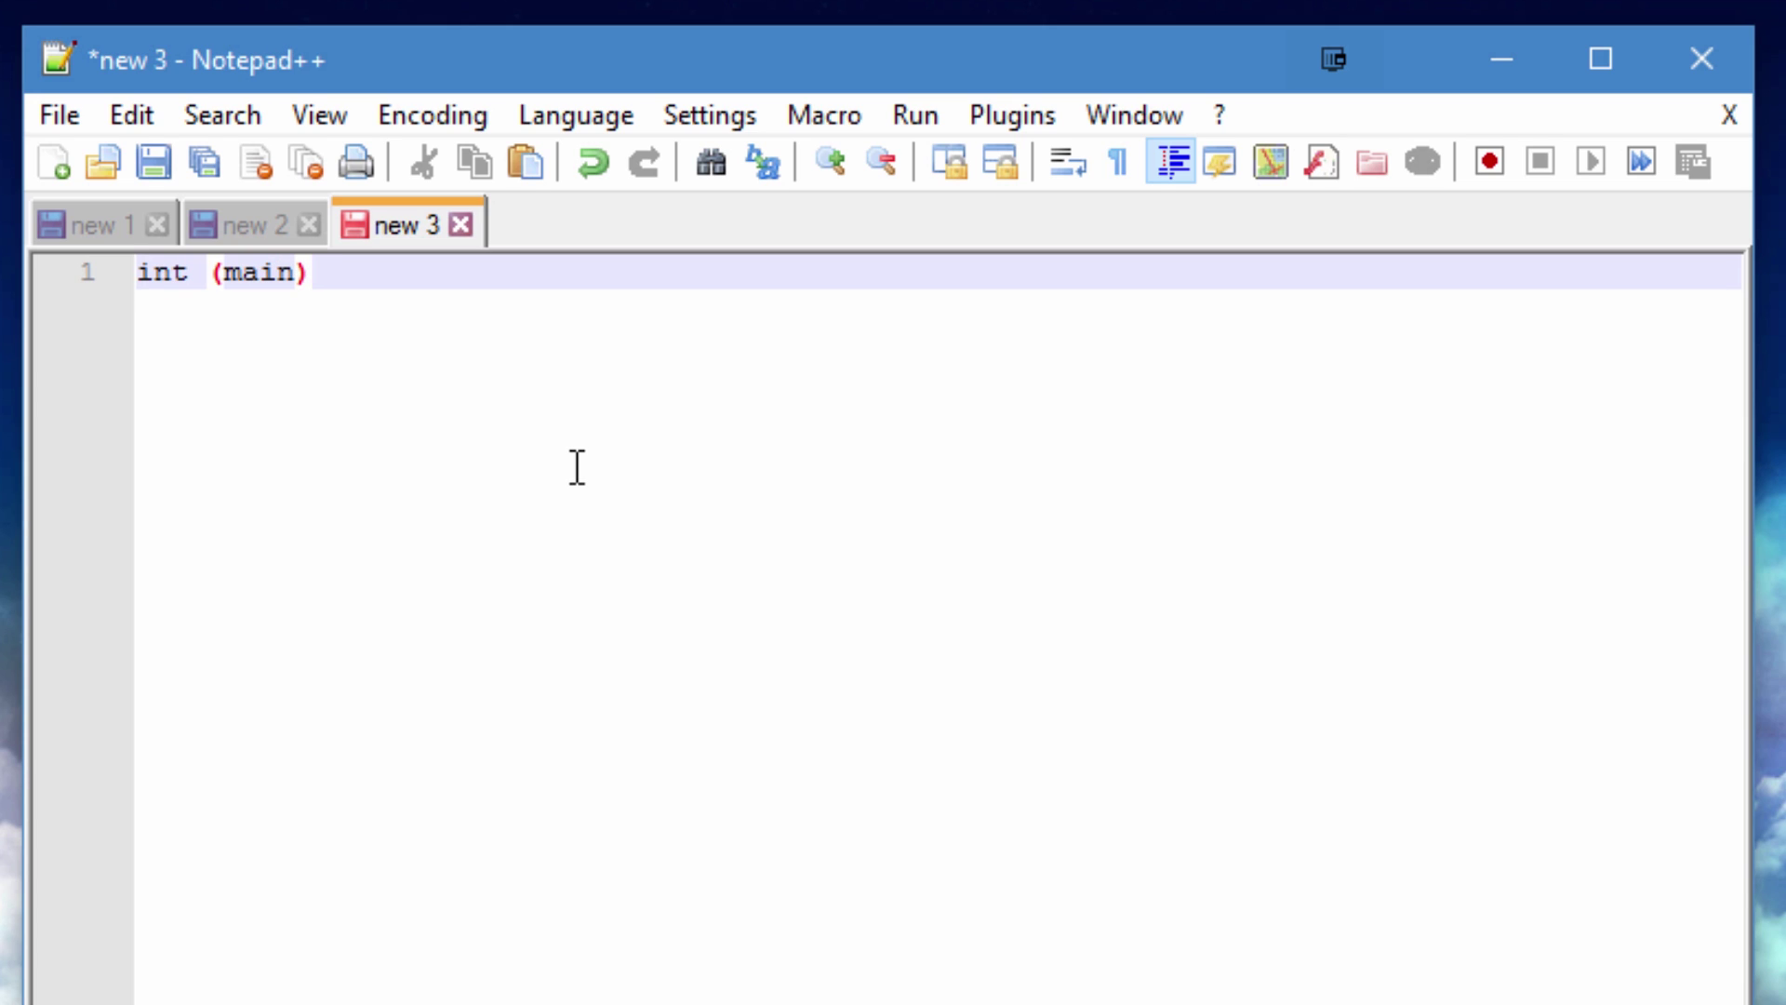
{"action": "key", "text": "Return"}
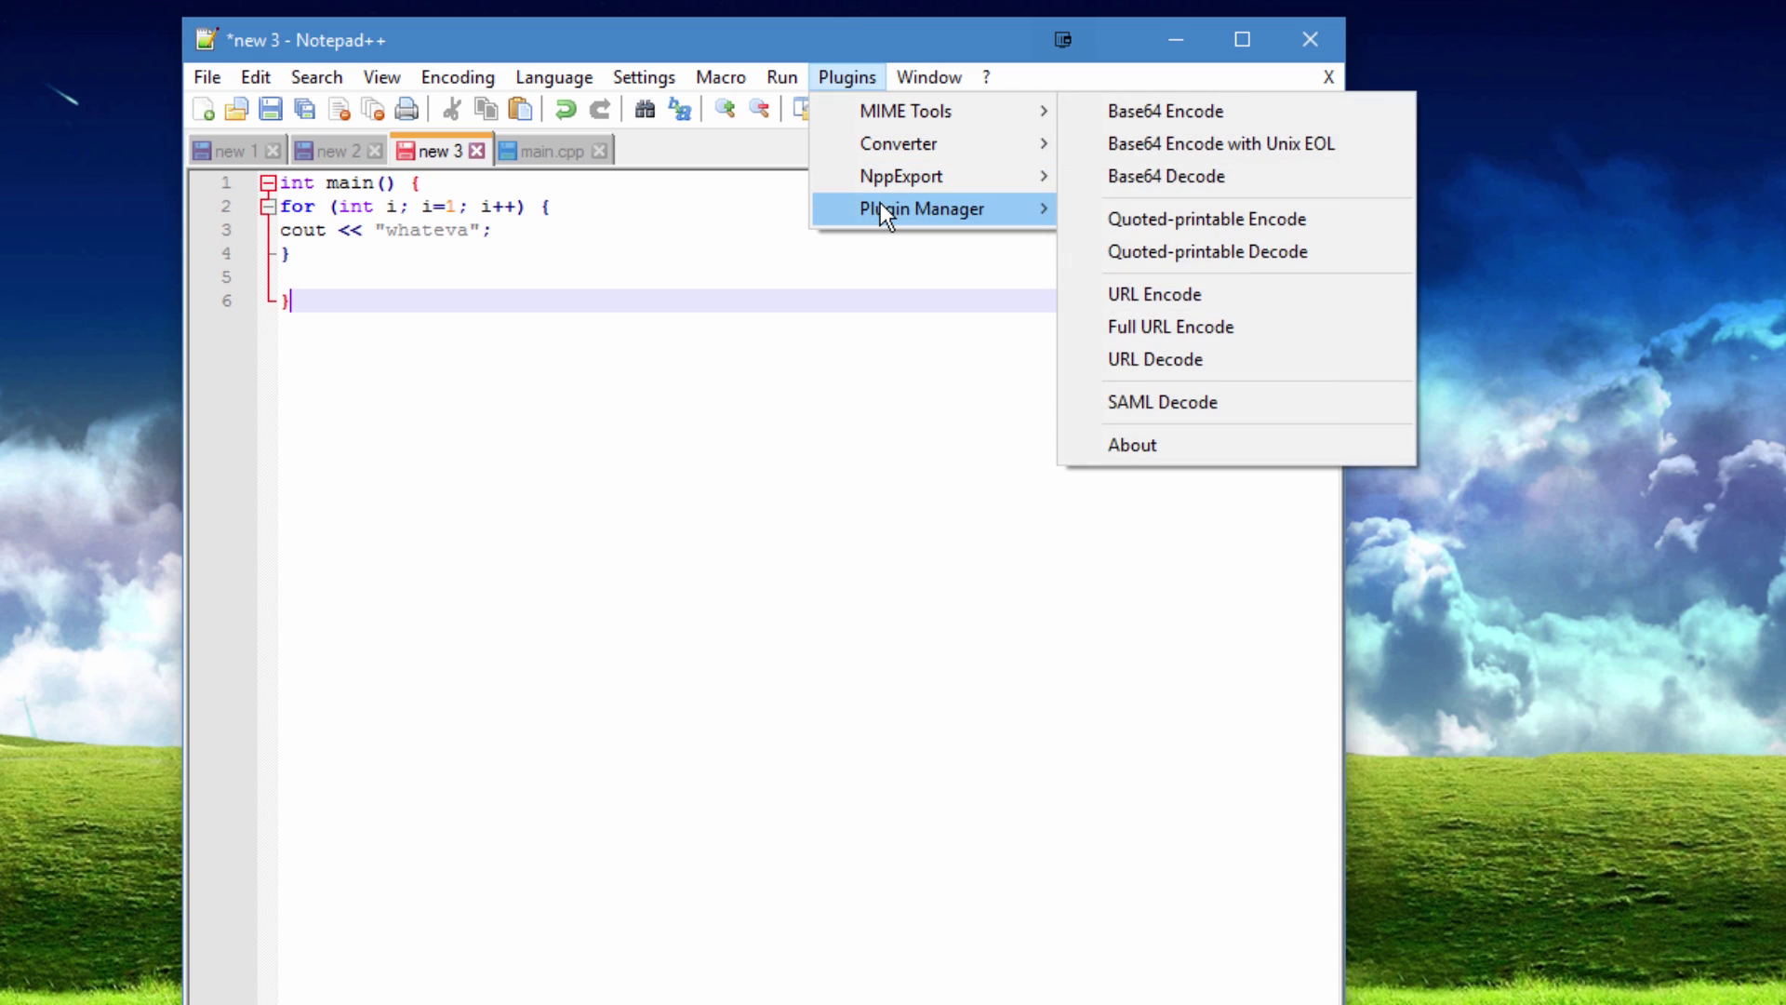
- Browse the available plugins in Plugin Manager, view the installed plugins and close the manager
{"action": "mouse_move", "coordinate": [882, 209]}
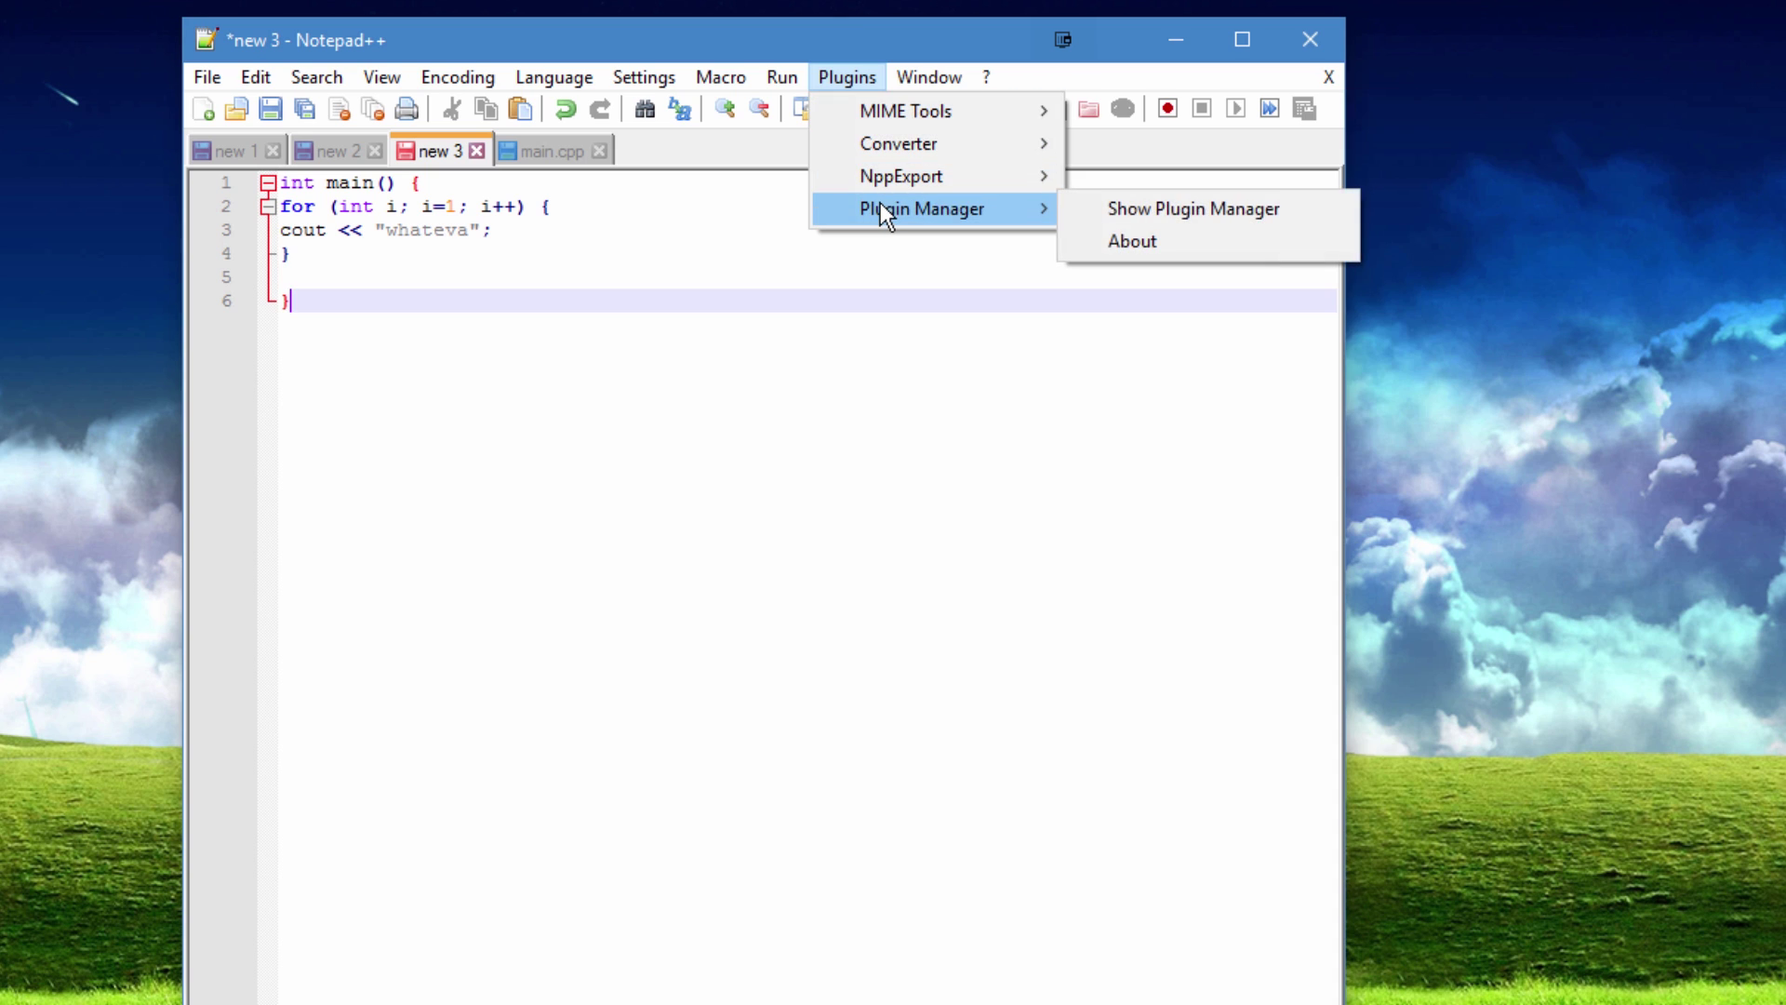
{"action": "left_click", "coordinate": [1193, 208]}
{"action": "left_click_drag", "start_coordinate": [1311, 403], "coordinate": [1311, 433]}
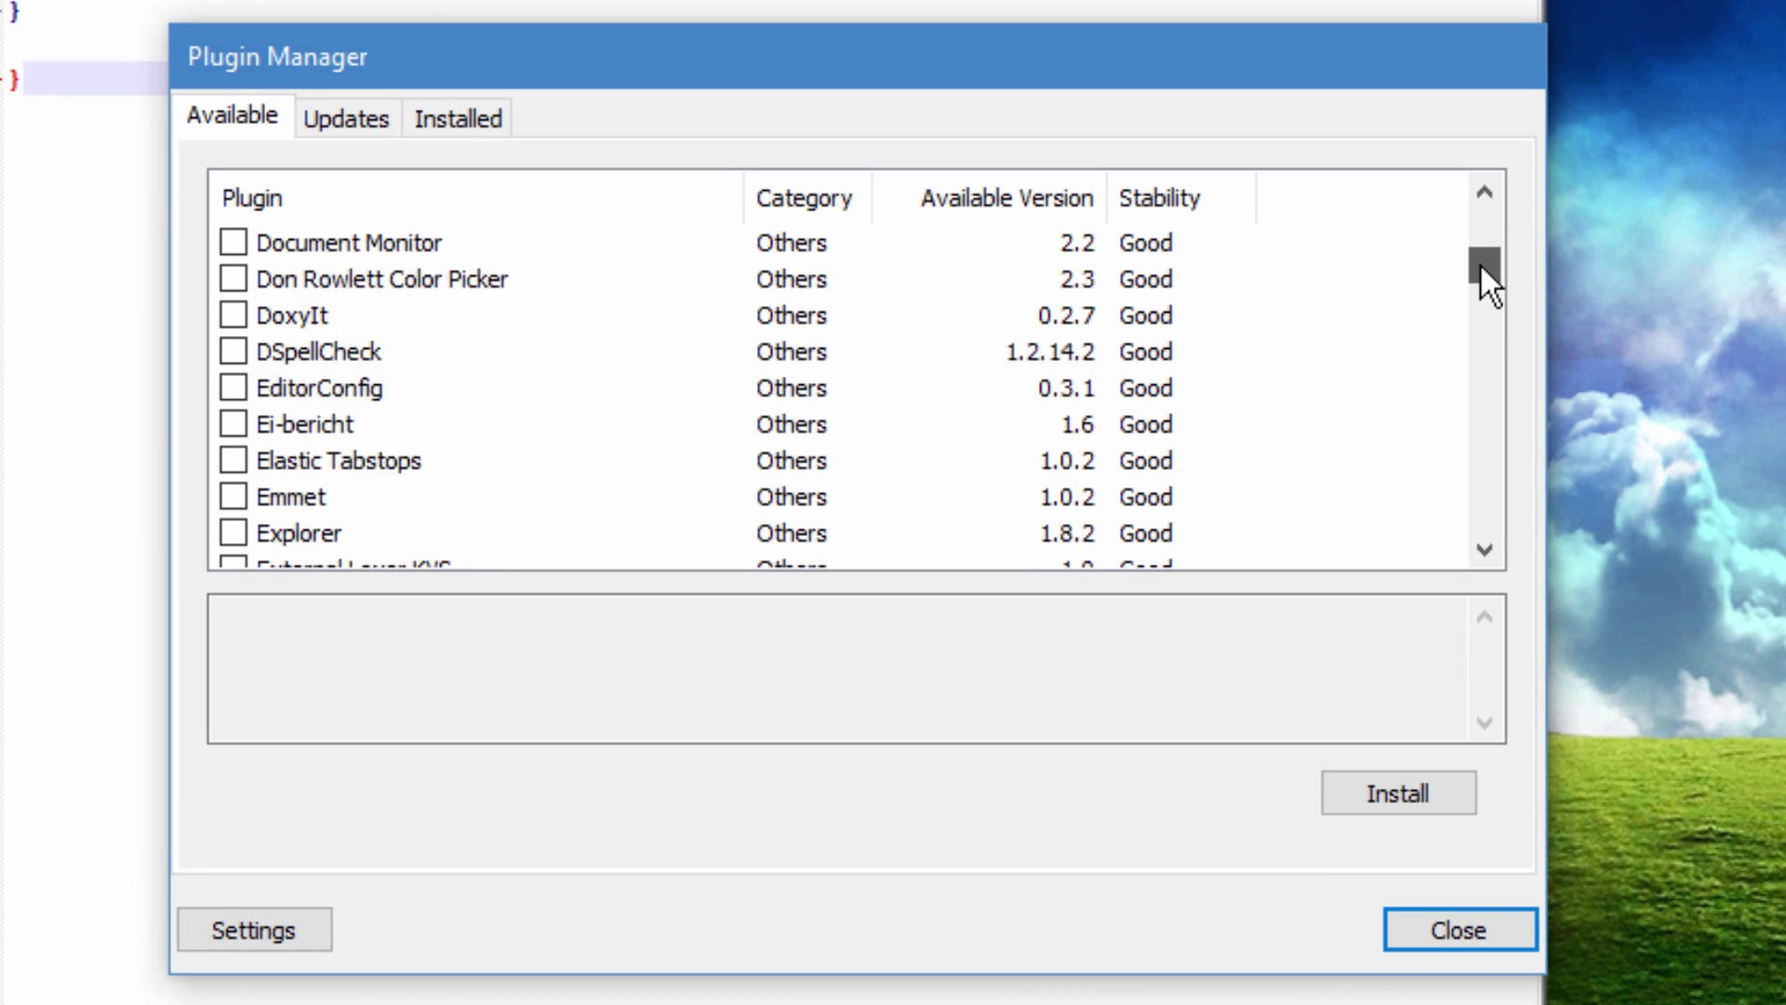
{"action": "left_click_drag", "start_coordinate": [1480, 264], "coordinate": [1481, 338]}
{"action": "left_click", "coordinate": [434, 114]}
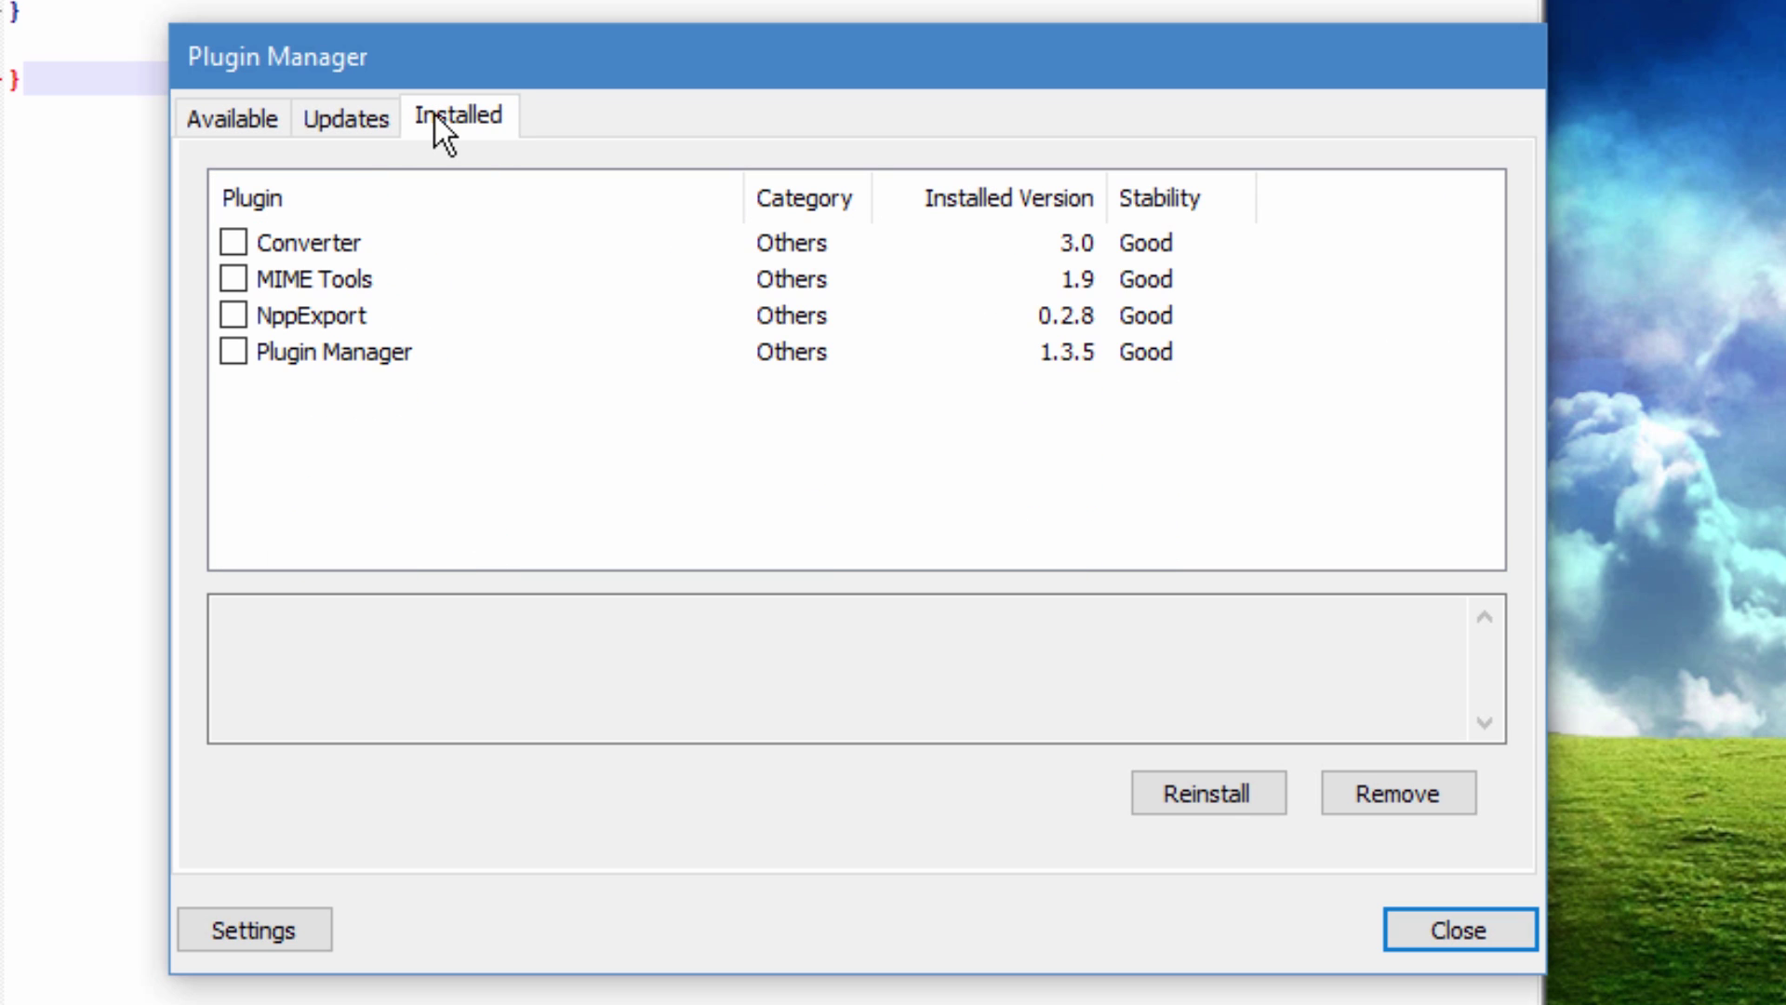
{"action": "key", "text": "Escape"}
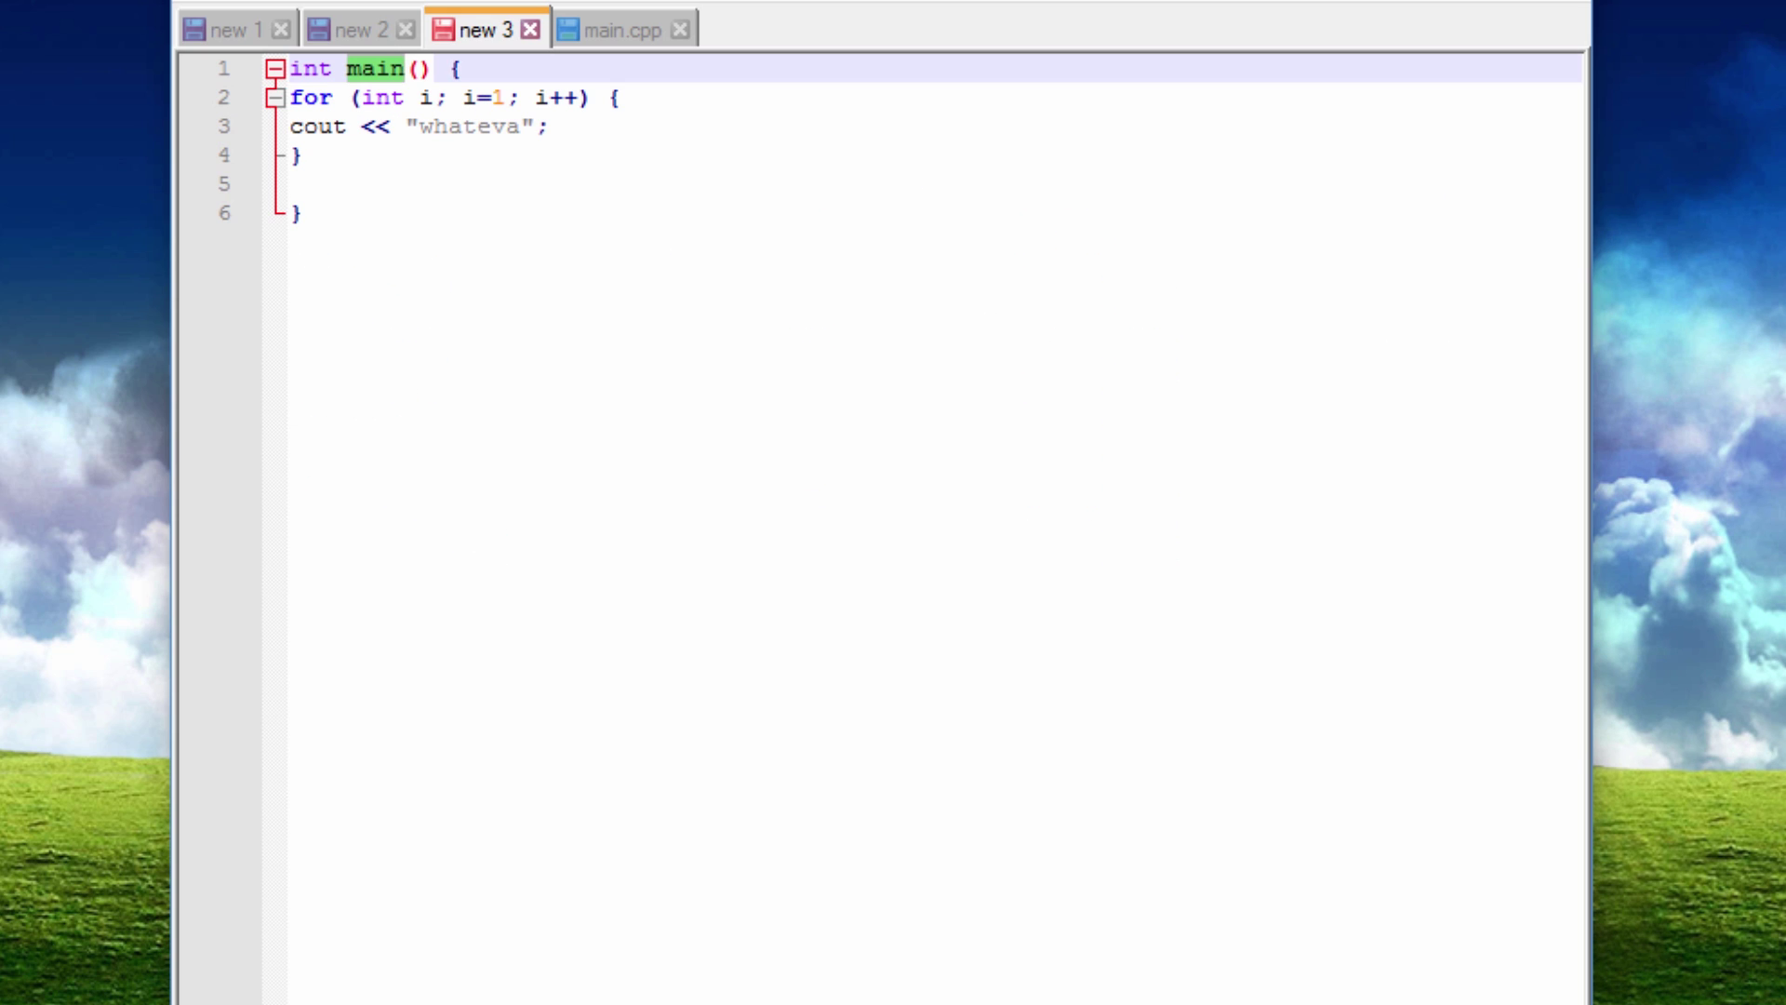
- View the encoding options for new 3 and the list of programming languages it can be highlighted in
{"action": "left_click", "coordinate": [493, 1]}
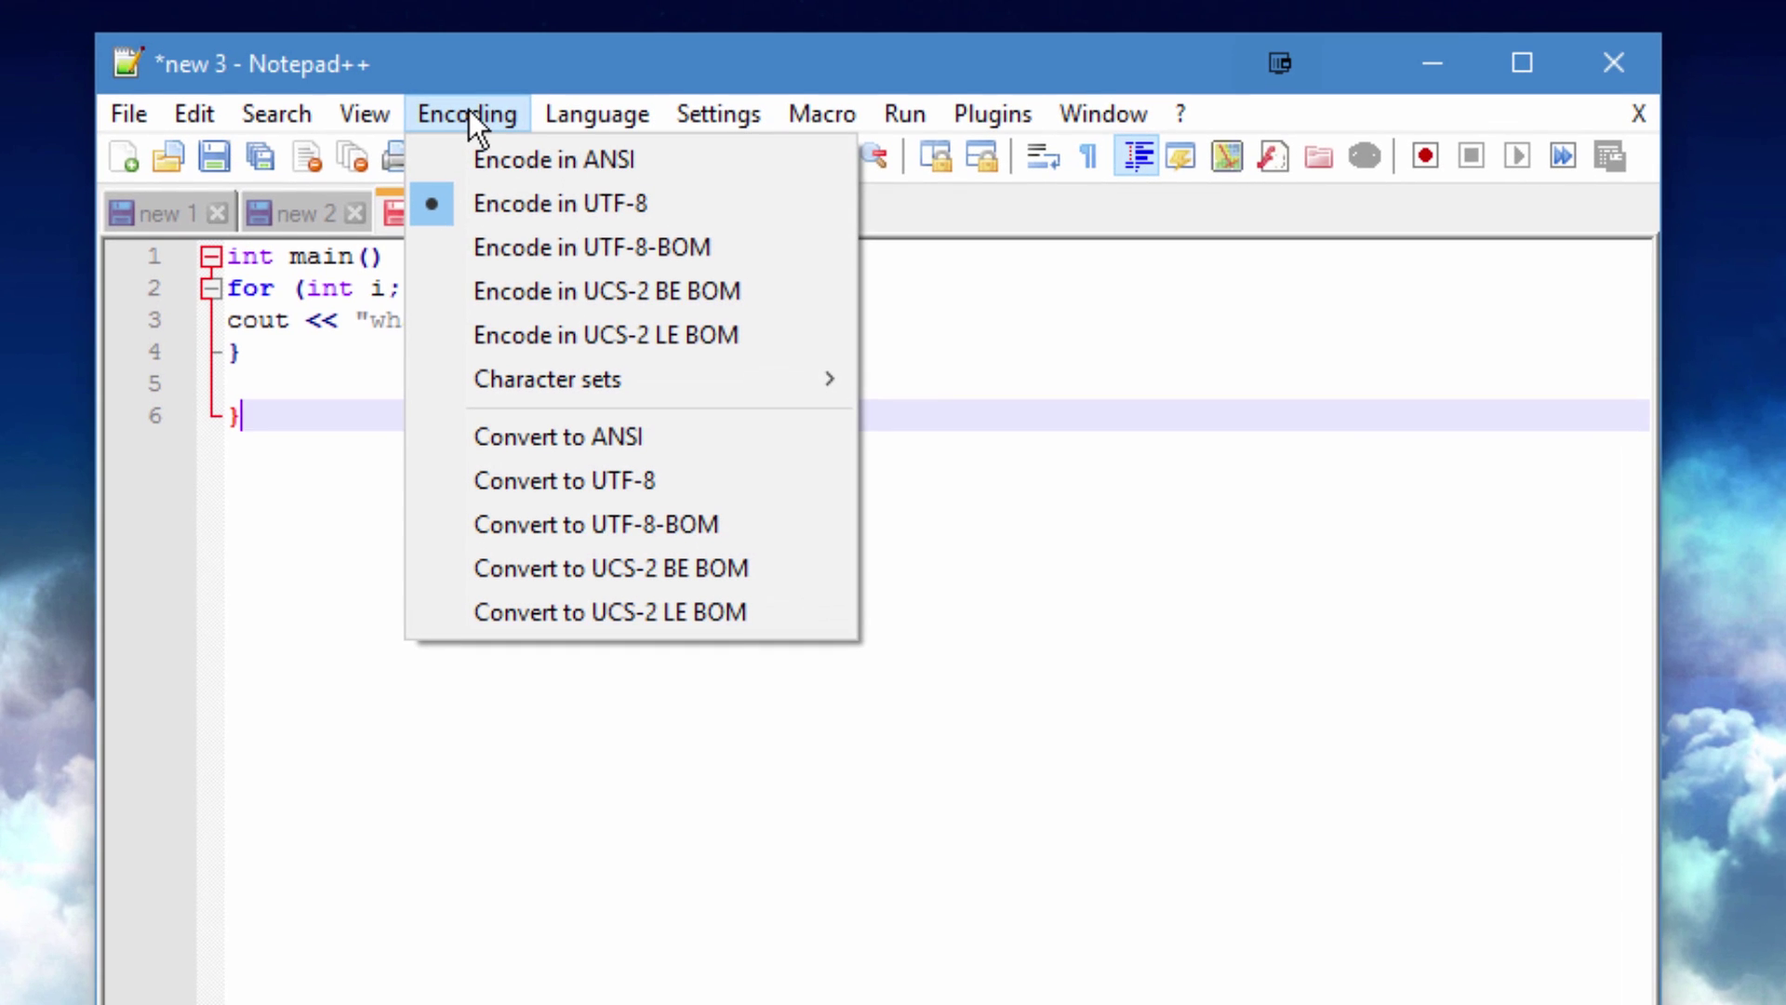
{"action": "mouse_move", "coordinate": [610, 112]}
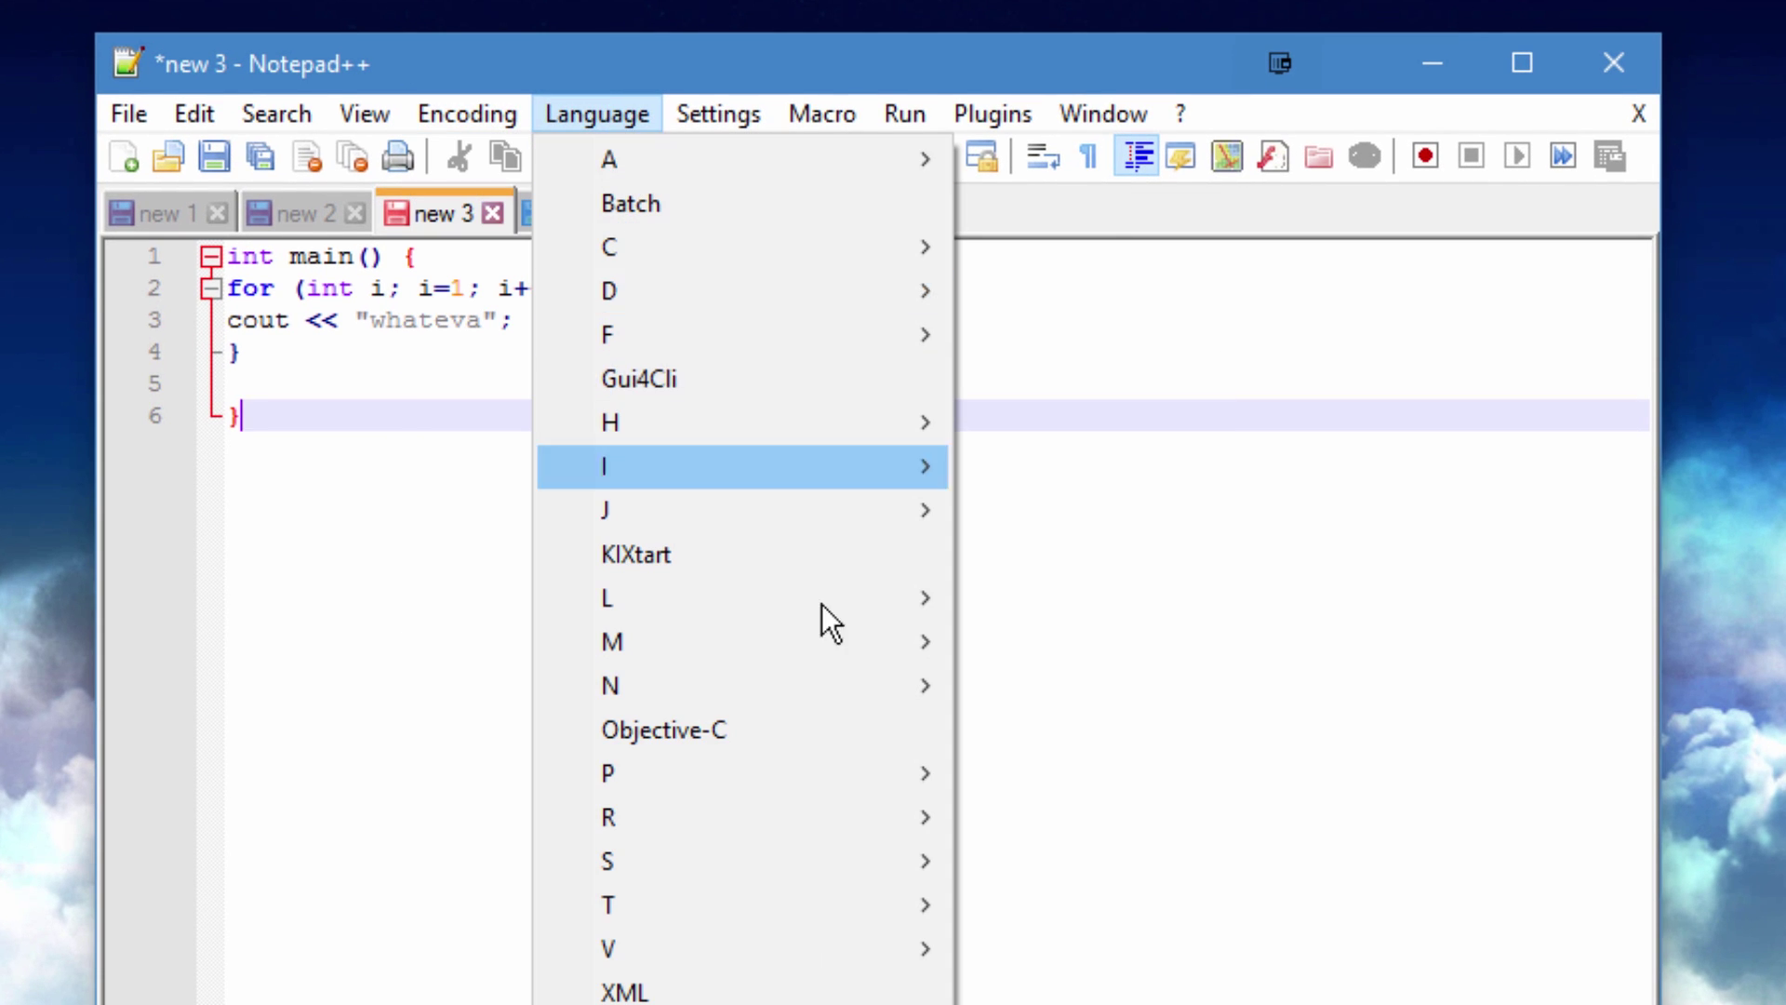